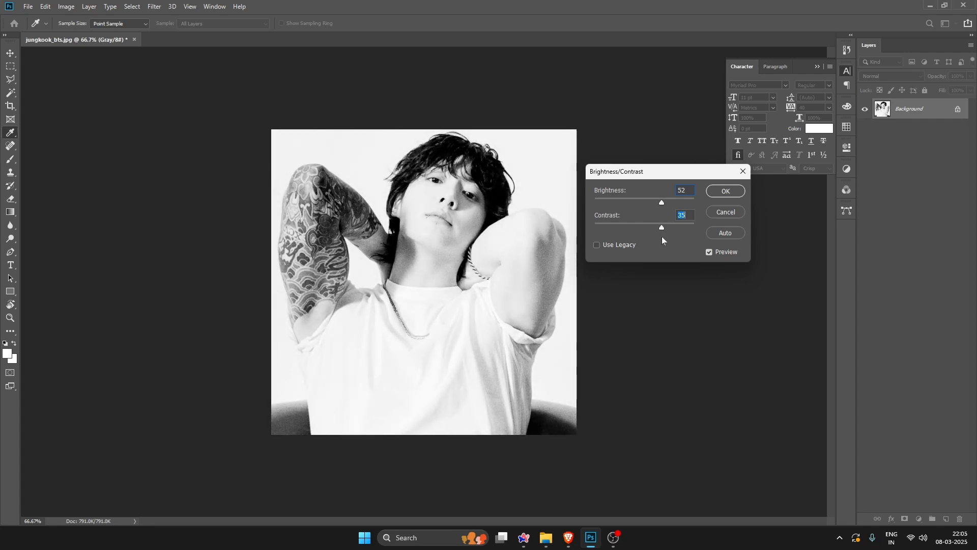
Apply the Brightness/Contrast adjustment with brightness 52 and contrast 35 to the portrait.
left_click(725, 192)
key("c")
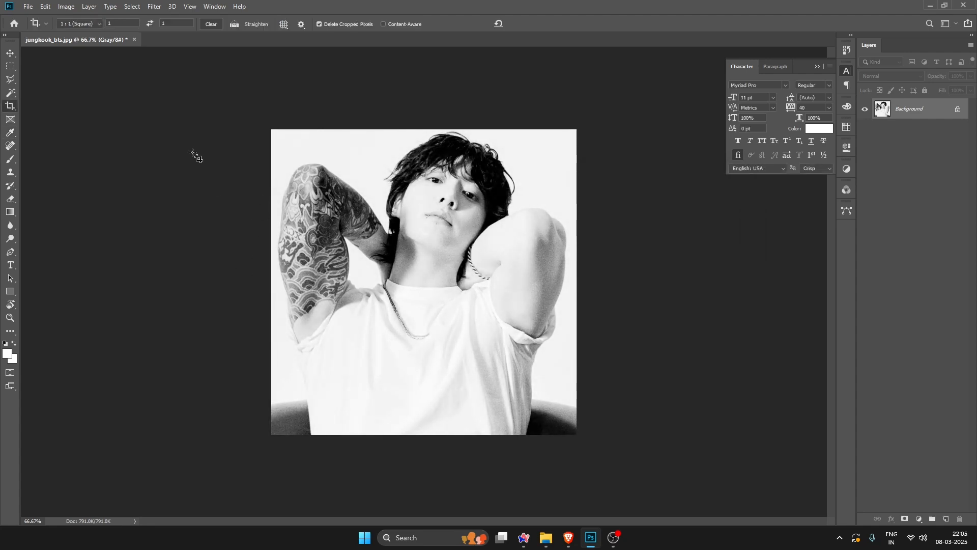
Resize the image to 2000 × 2000 pixels at a resolution of 300 pixels/inch.
left_click(72, 5)
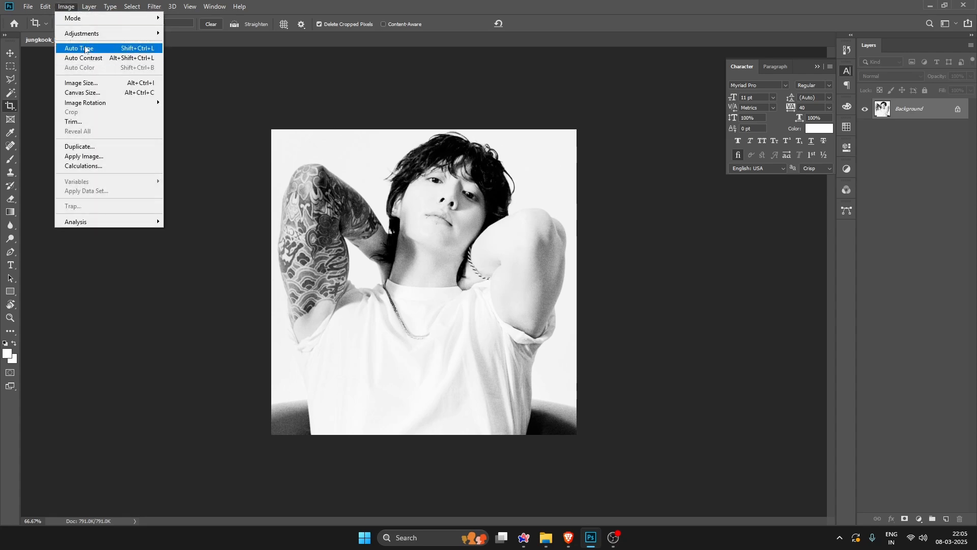
left_click(93, 83)
left_click_drag(551, 198, 523, 222)
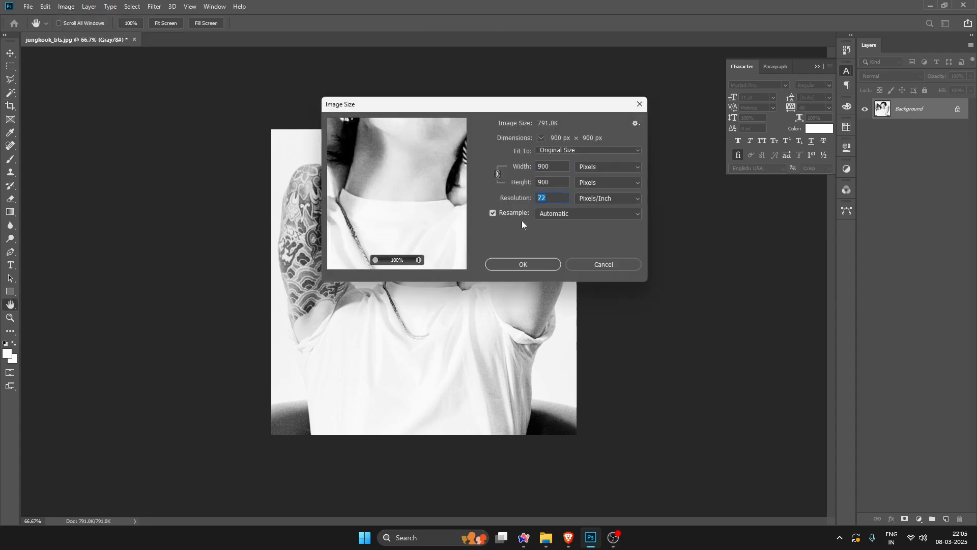
type("300")
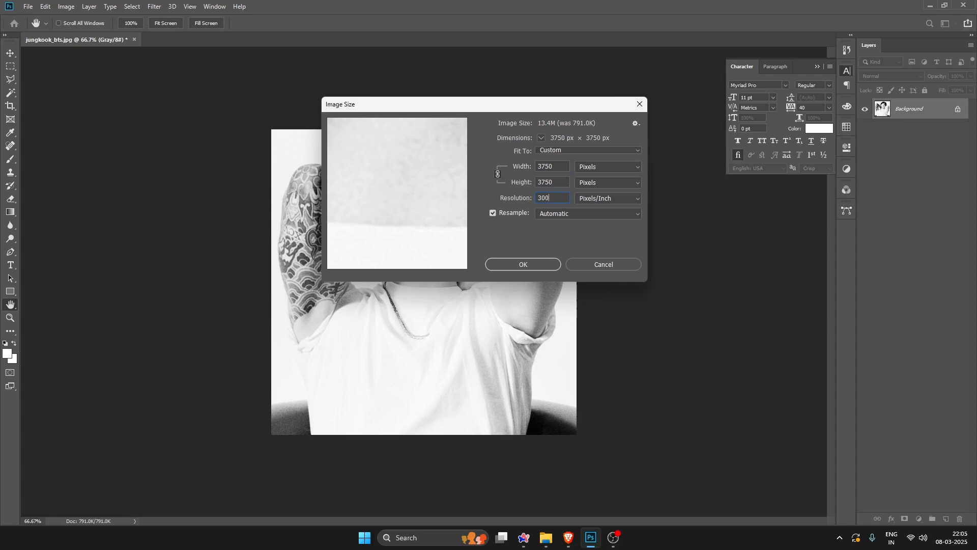
left_click_drag(556, 167, 390, 178)
type("2000")
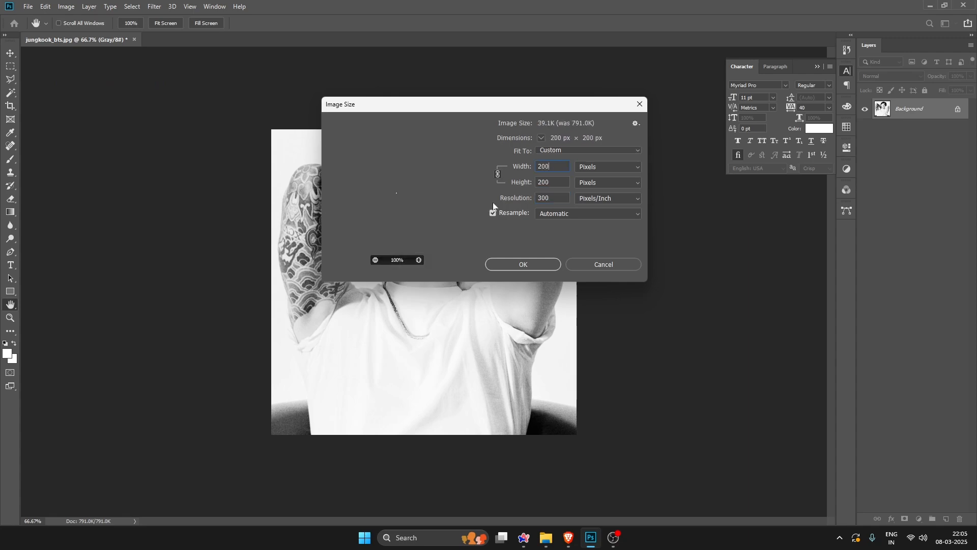
left_click(521, 263)
key("c")
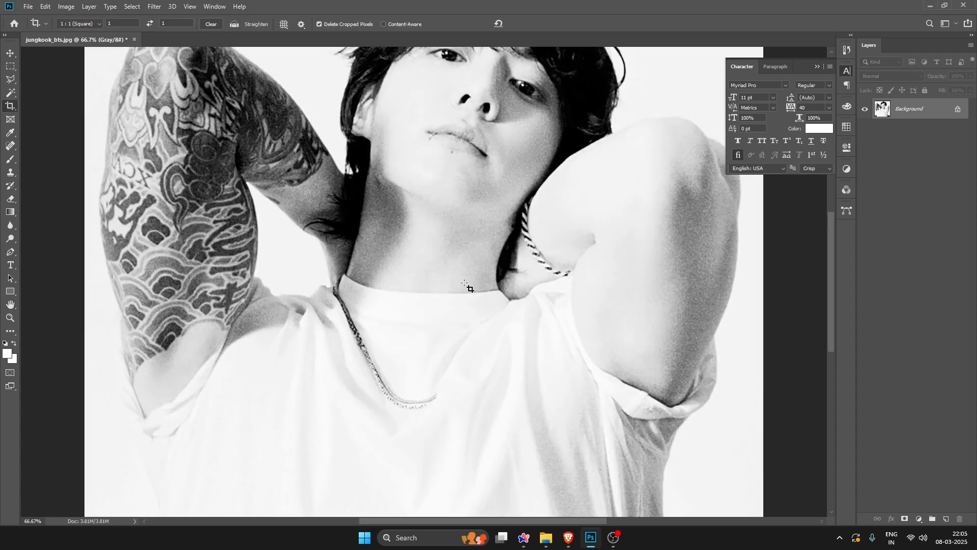
Save the resized portrait as a progressive JPEG at Maximum quality 12.
key("ctrl+0")
left_click(28, 6)
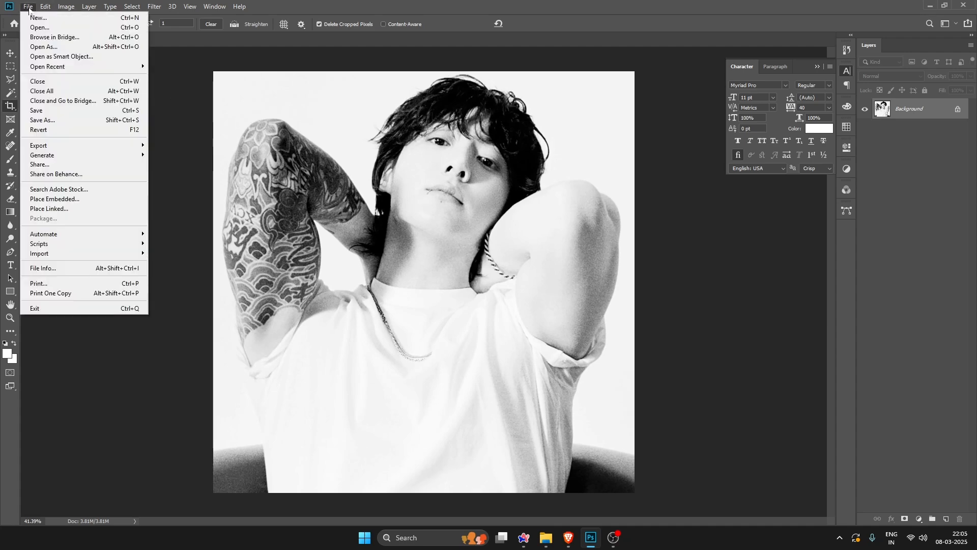
left_click(46, 110)
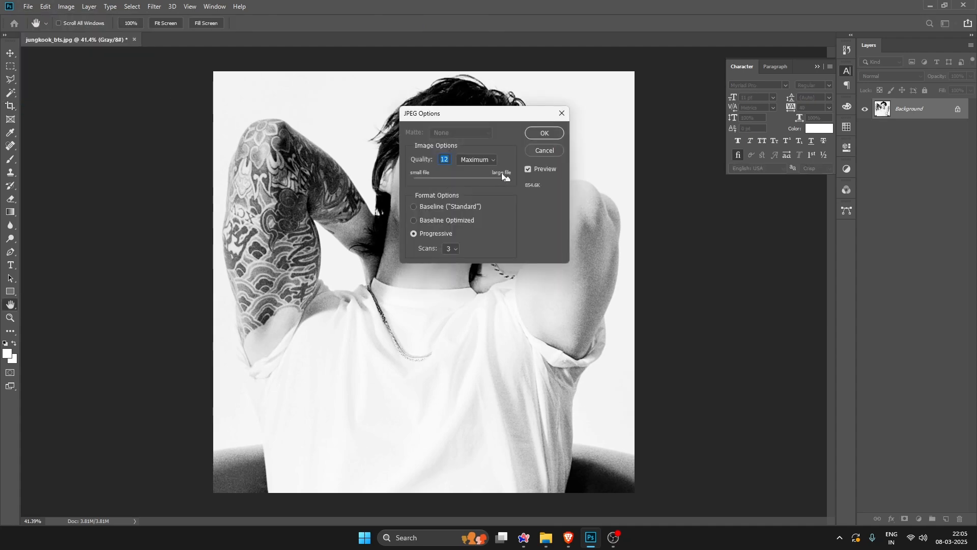
left_click(553, 134)
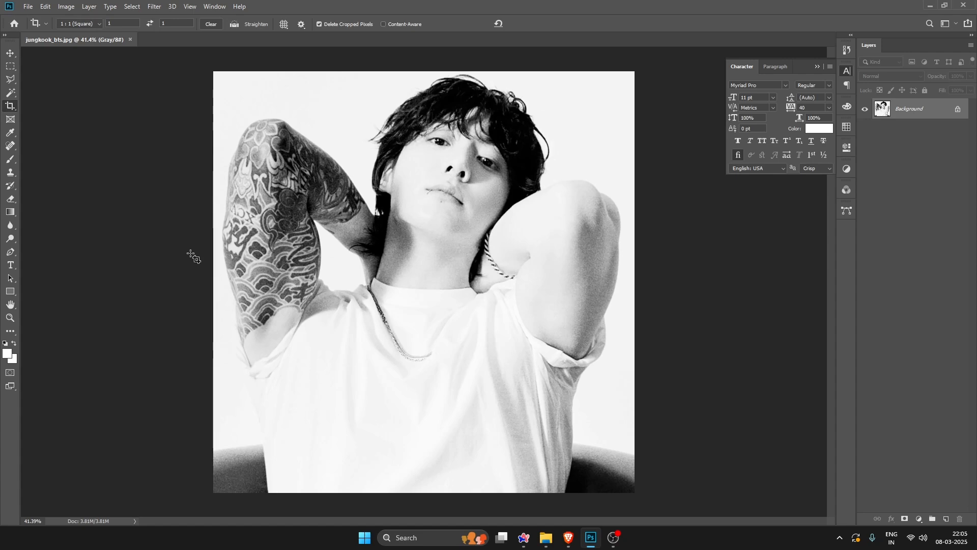
Switch to File Explorer and check the file details and dimensions of jungkook_bts in the PIC folder.
left_click(720, 333)
mouse_move(546, 538)
left_click(588, 471)
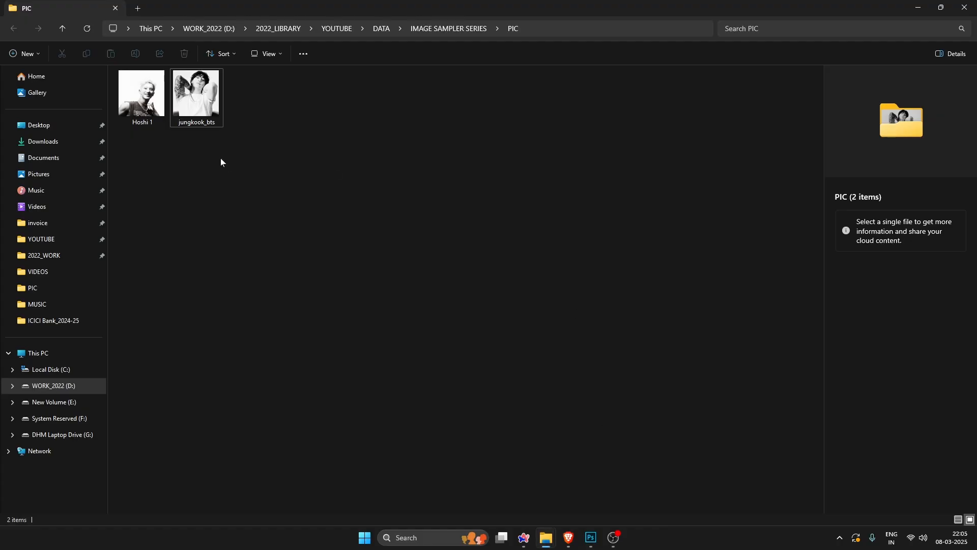
left_click(191, 104)
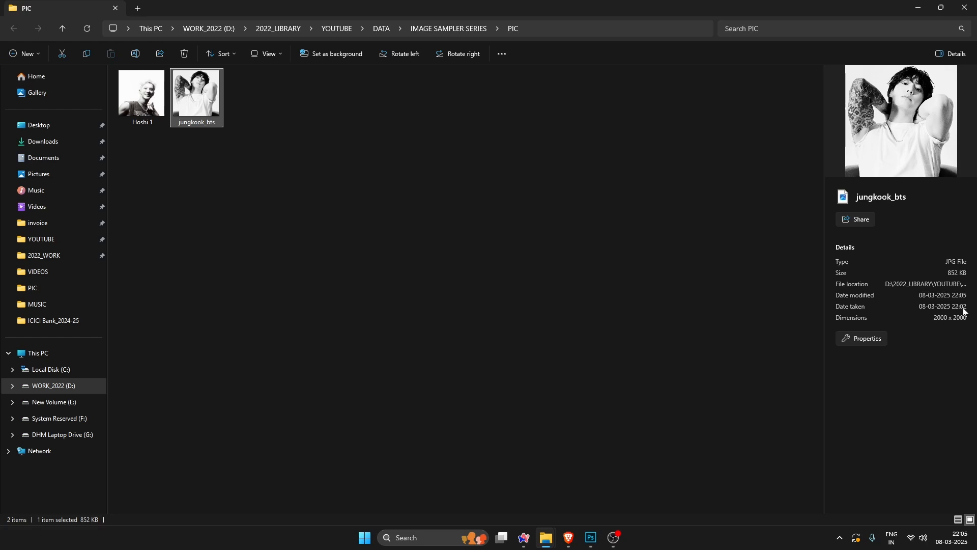
left_click(444, 346)
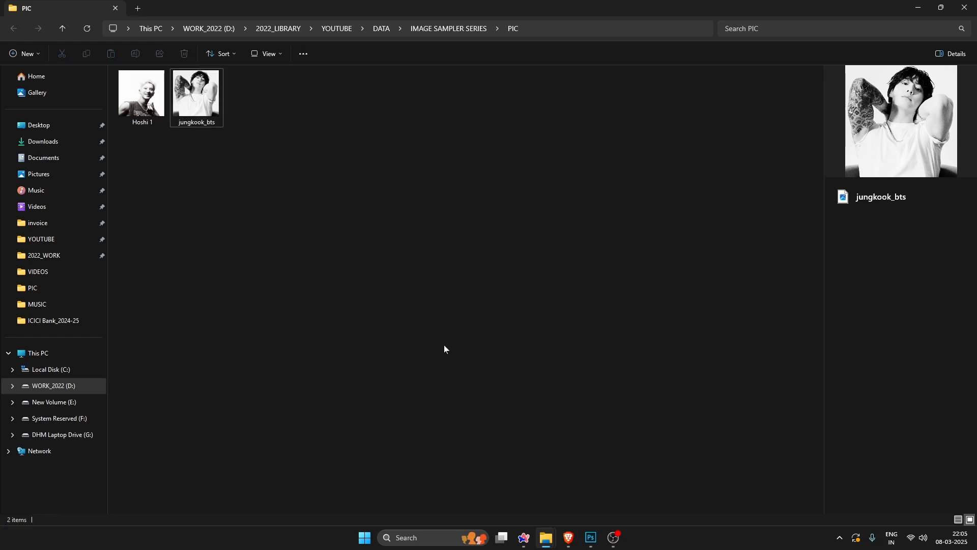
Minimize the open windows and switch to a maximized Rhino 7 window with a new Large Objects - Millimeters document.
left_click(916, 8)
left_click(927, 6)
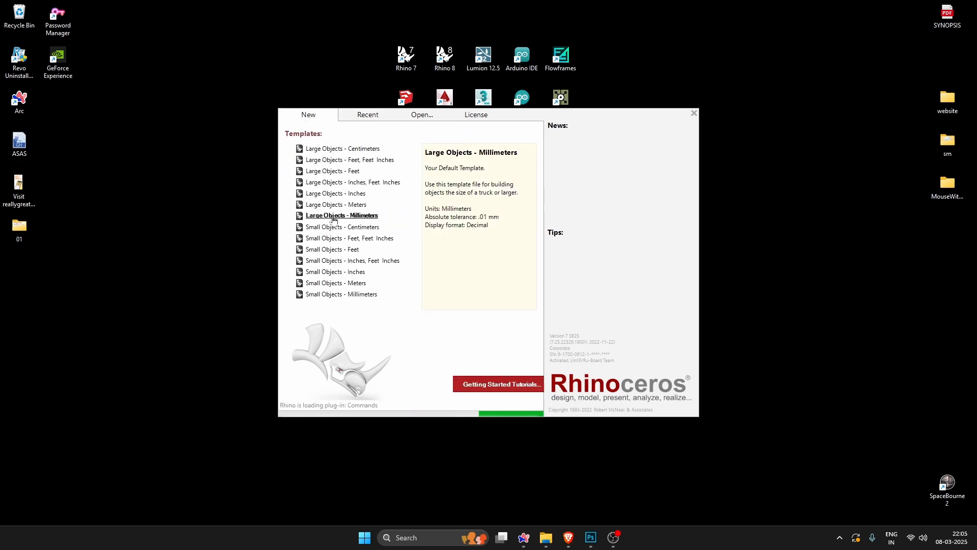
left_click(225, 318)
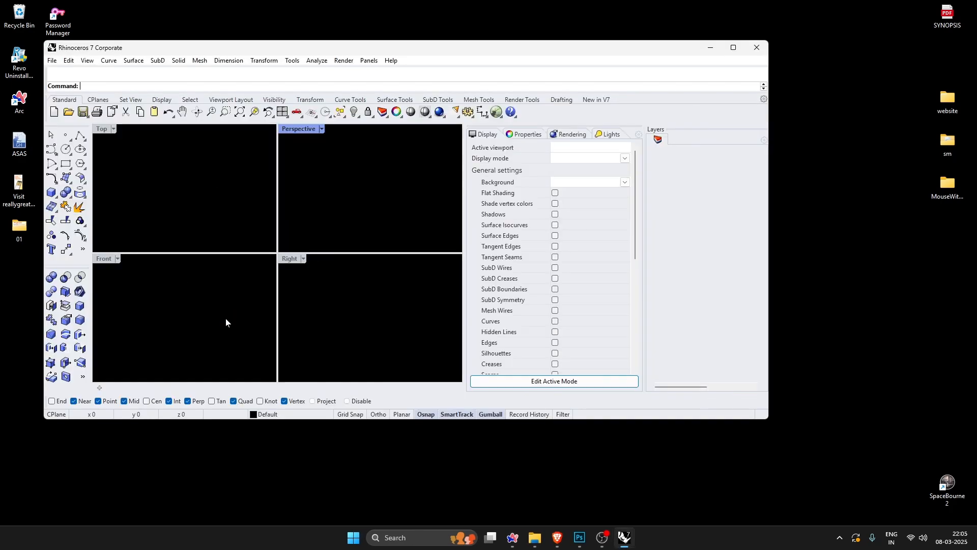
left_click(733, 47)
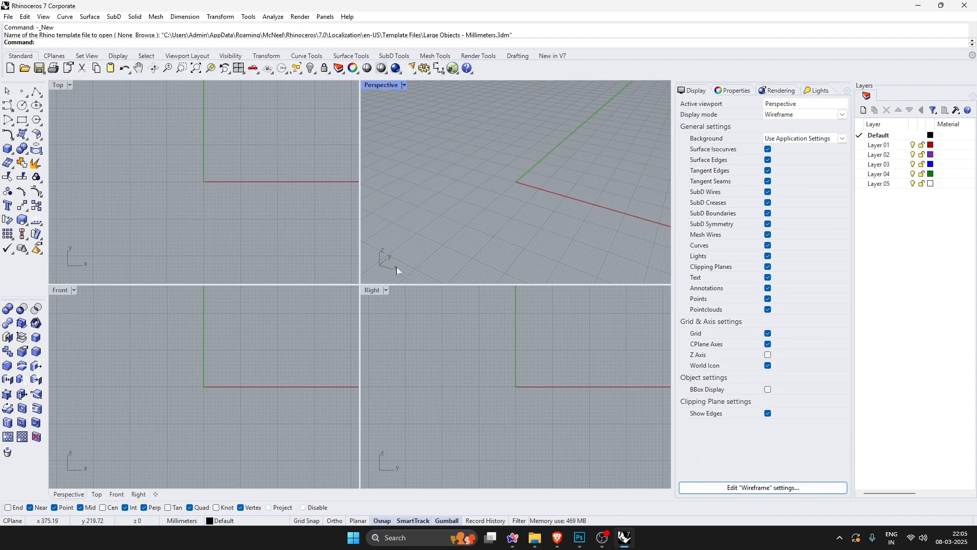
Maximize the Top viewport and narrow the display and layer panels to widen the drawing area.
double_click(57, 87)
scroll(225, 257, "up", 4)
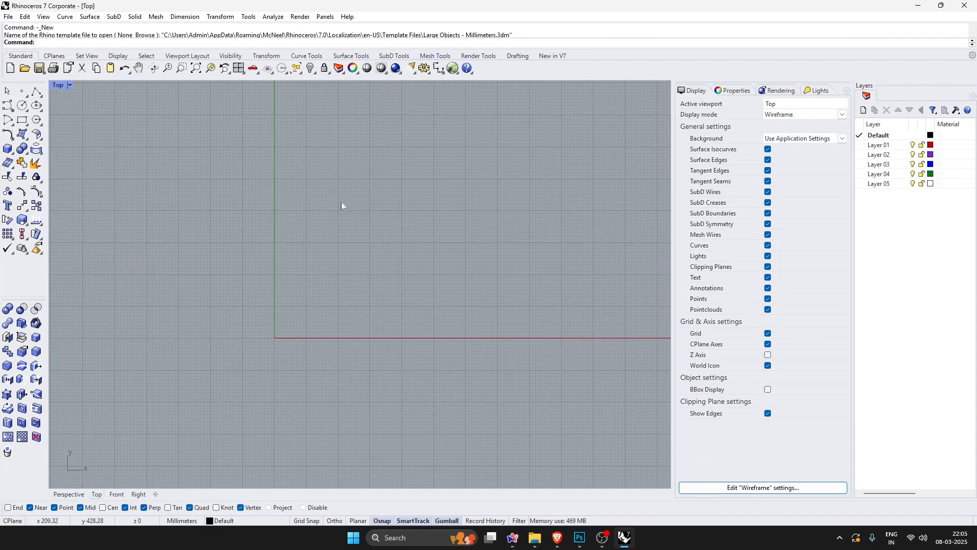
scroll(252, 362, "up", 6)
scroll(241, 405, "up", 2)
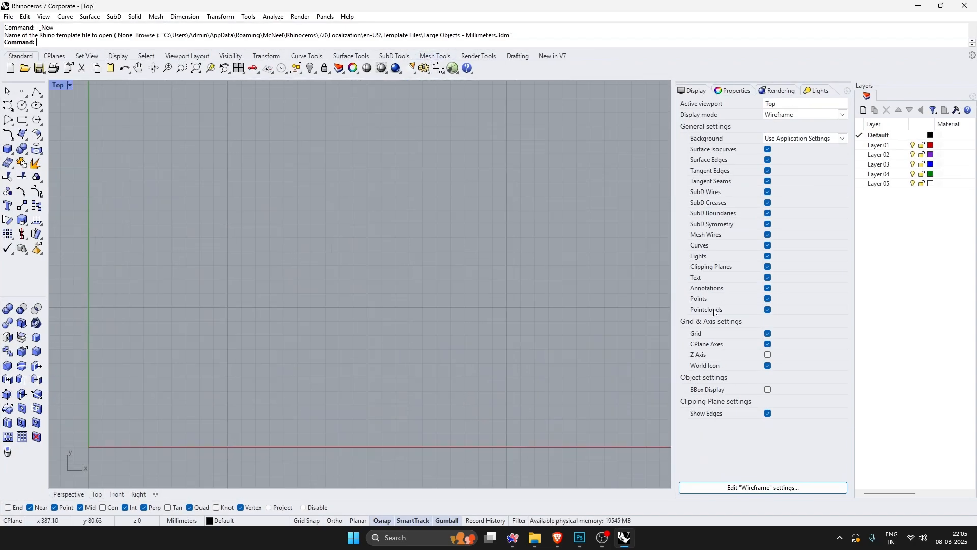
left_click_drag(852, 168, 913, 169)
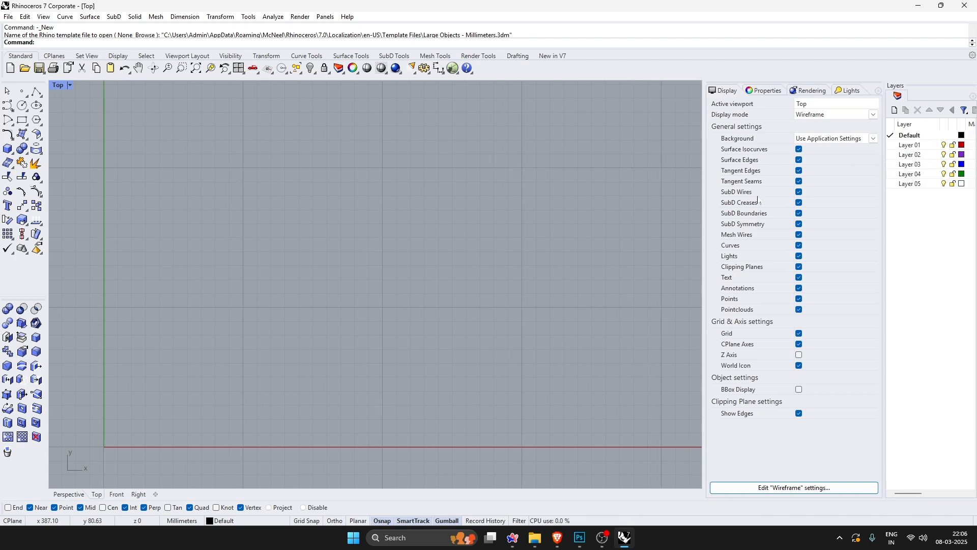
left_click_drag(704, 206, 823, 207)
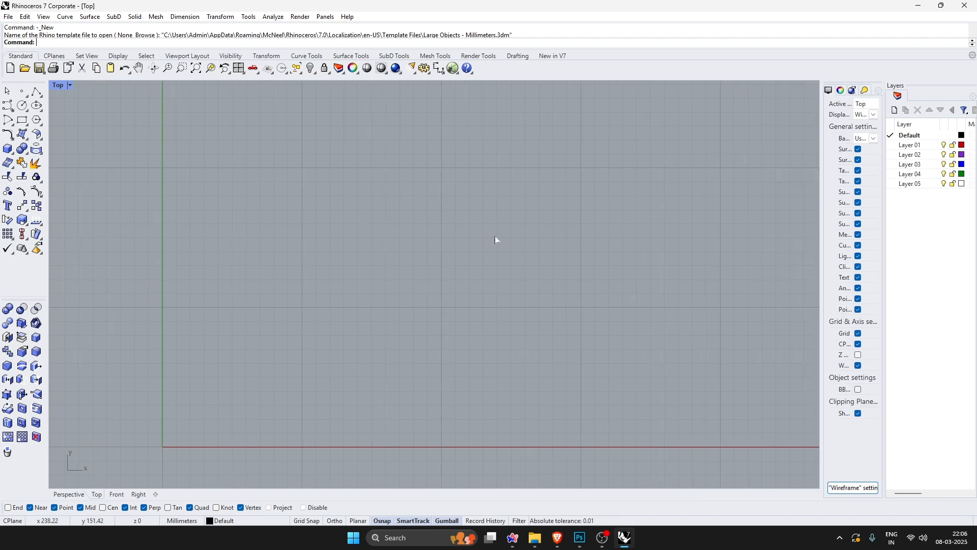
right_click_drag(136, 352, 98, 326)
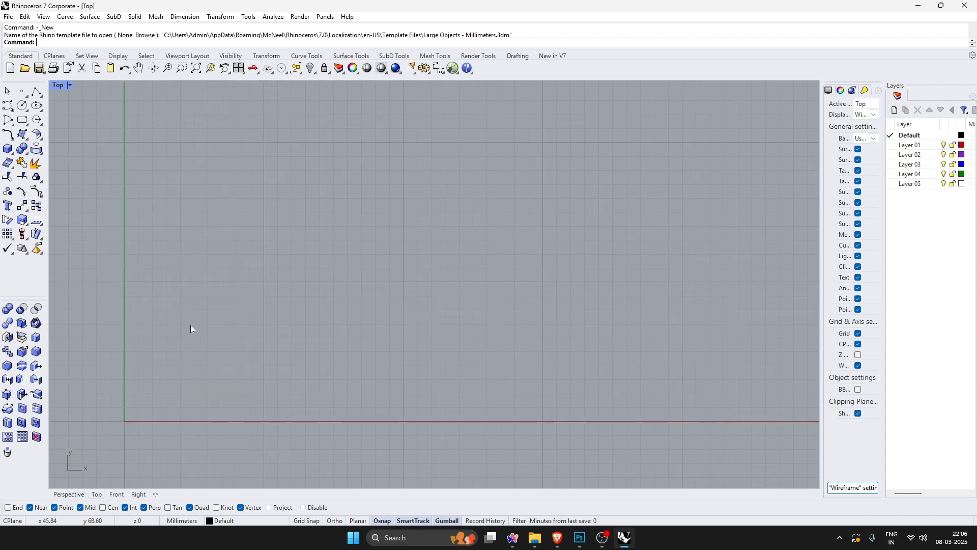
Open Grasshopper and set the Top viewport's display mode to Shaded.
left_click(452, 68)
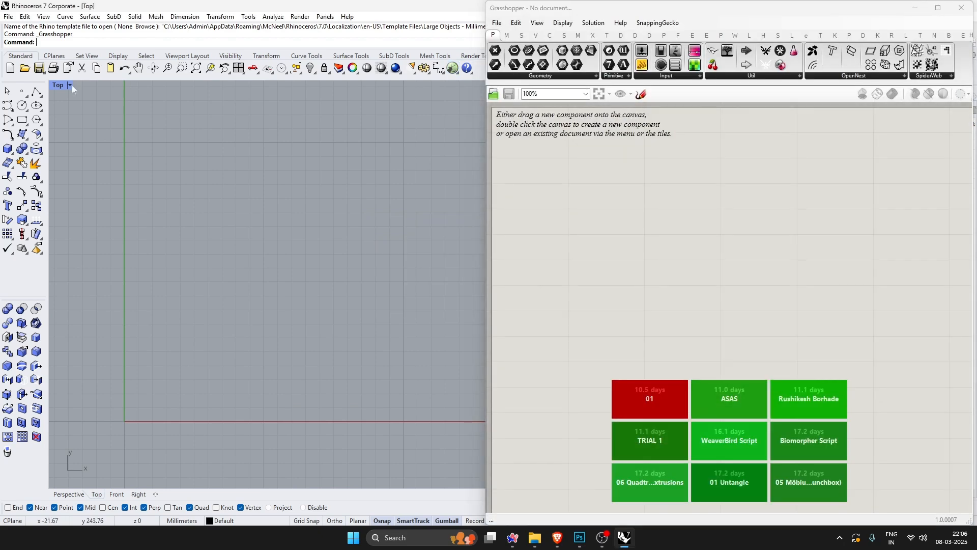
left_click(70, 85)
left_click(89, 135)
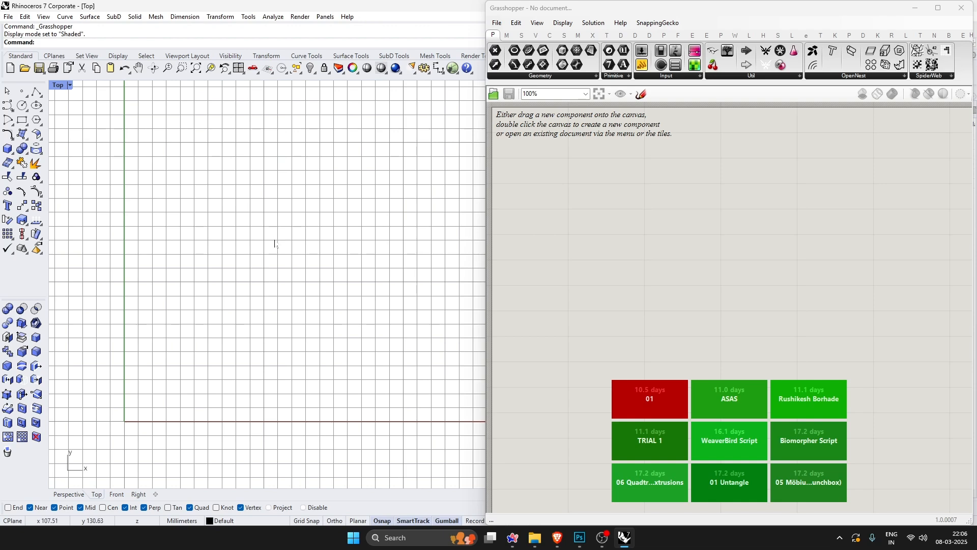
Turn off the grid in the Top viewport and bring the Grasshopper window back up.
left_click(914, 8)
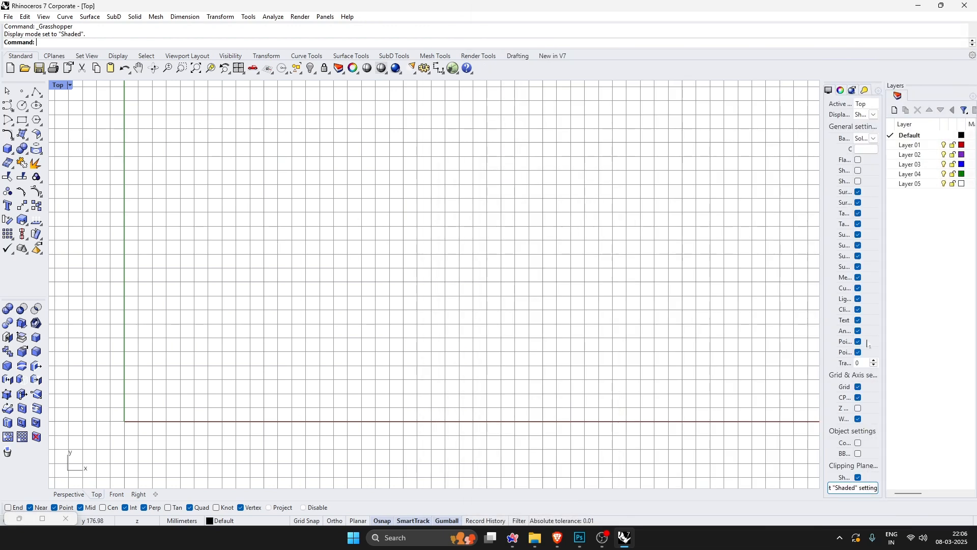
left_click(858, 387)
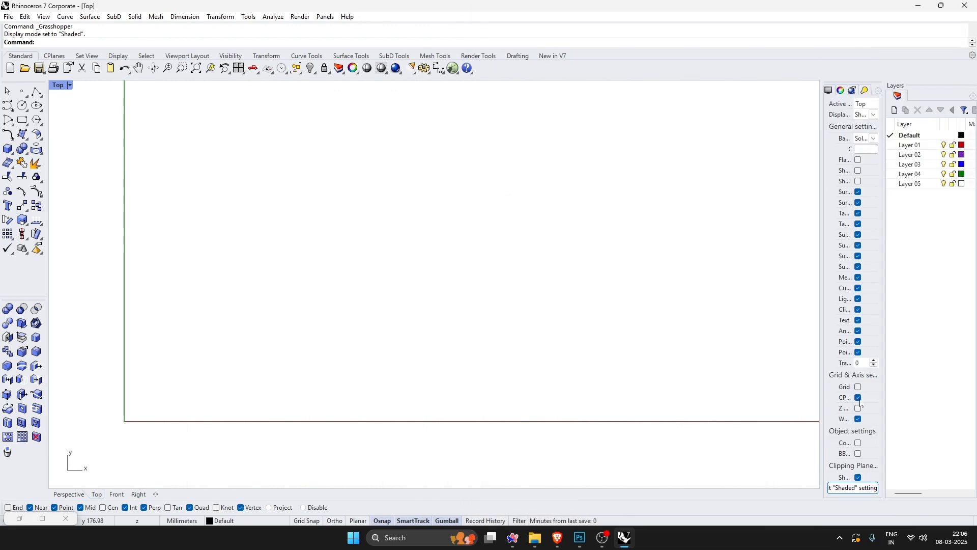
left_click(20, 518)
Add a Rectangle component to the empty canvas, leaving room beside its inputs.
double_click(580, 182)
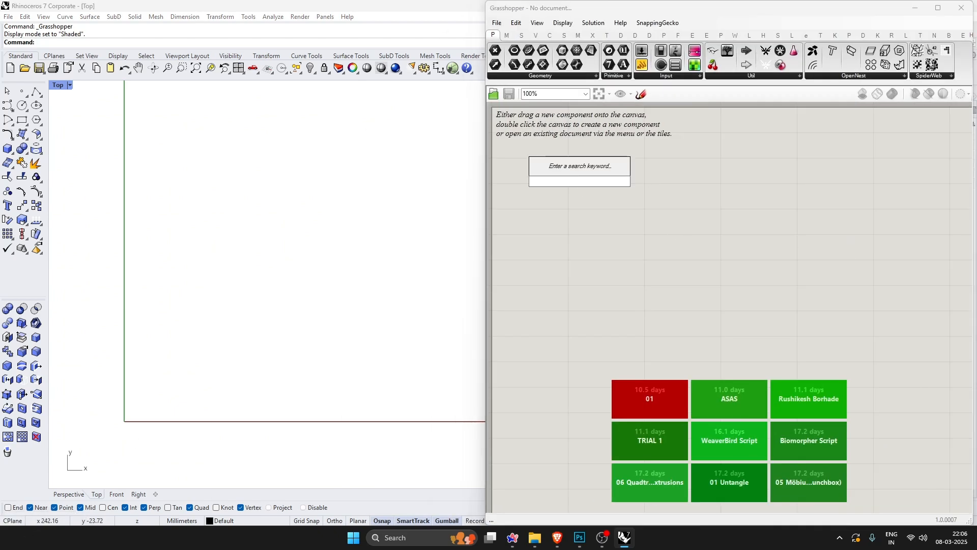
type("rect")
key("Return")
left_click_drag(575, 188, 654, 186)
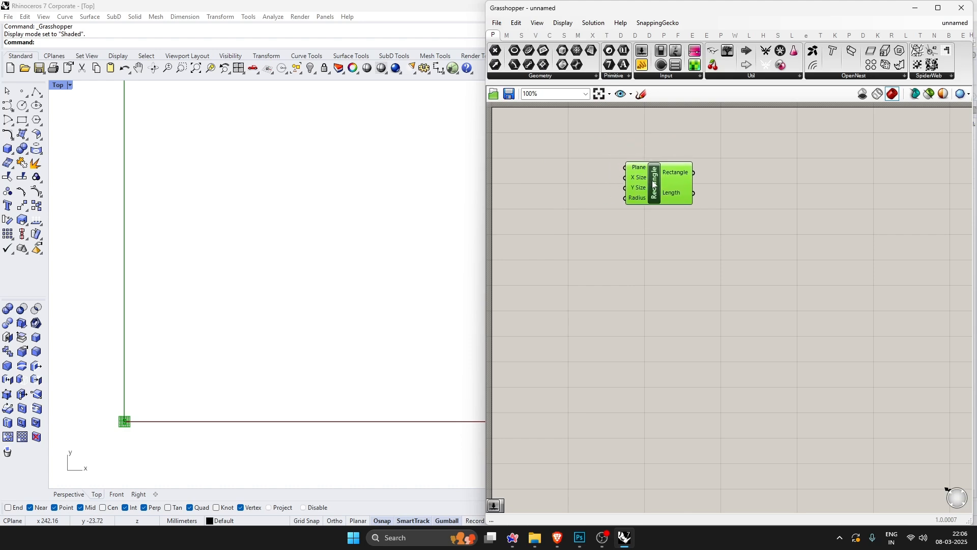
Add a Number Slider set to 2000 and connect it to the Rectangle's X Size and Y Size inputs.
double_click(544, 183)
type("2000")
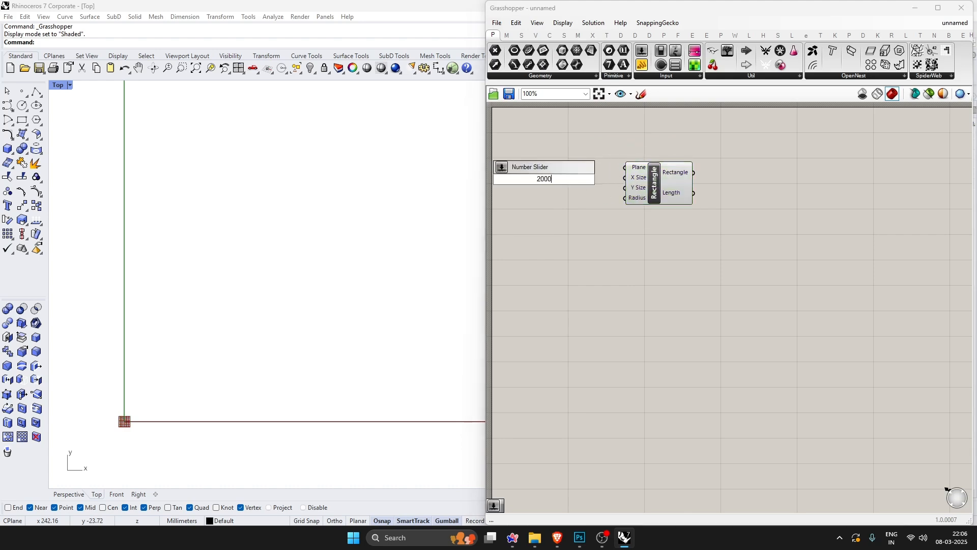
key("Return")
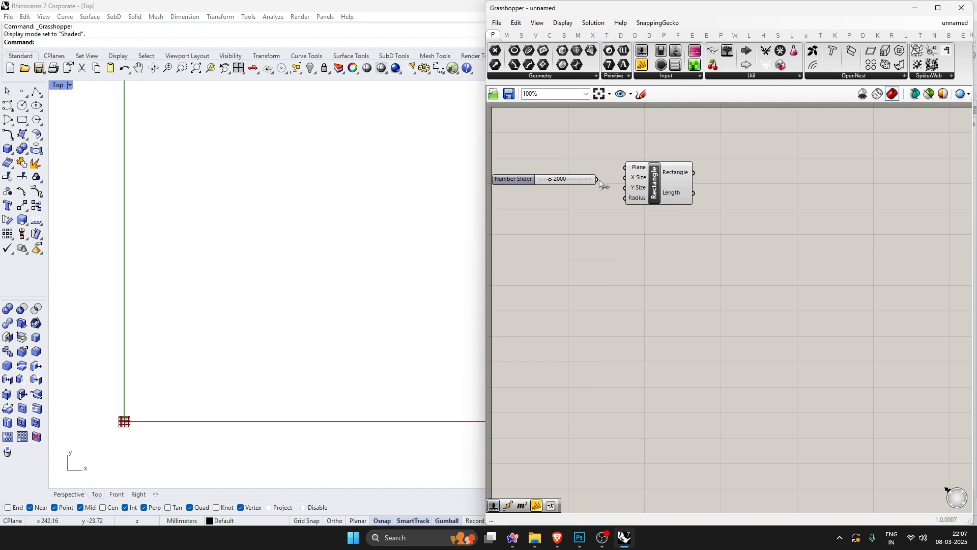
left_click_drag(599, 181, 580, 177)
Frame the Rectangle component's preview in the Top viewport to examine the whole outline.
left_click(657, 187)
middle_click(655, 186)
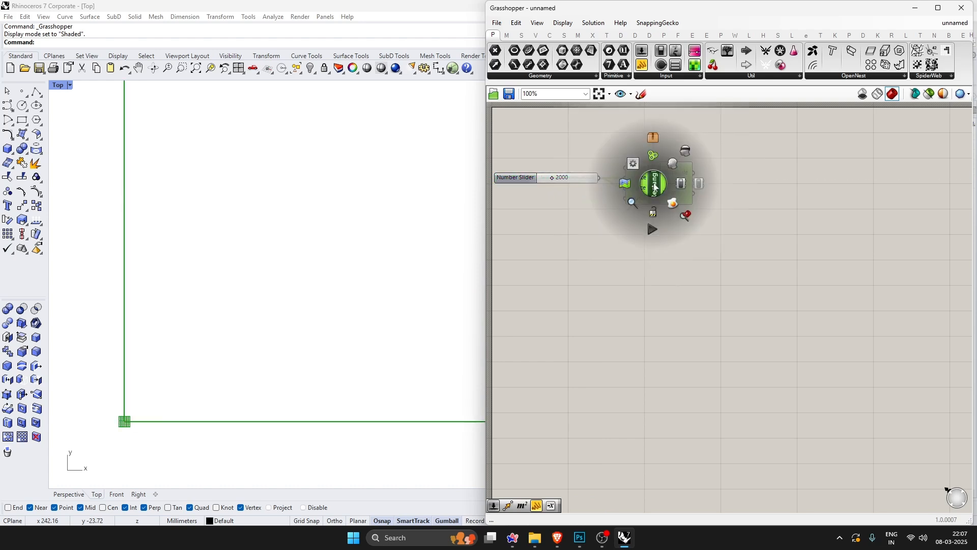
left_click(685, 217)
scroll(124, 289, "down", 10)
scroll(226, 271, "up", 8)
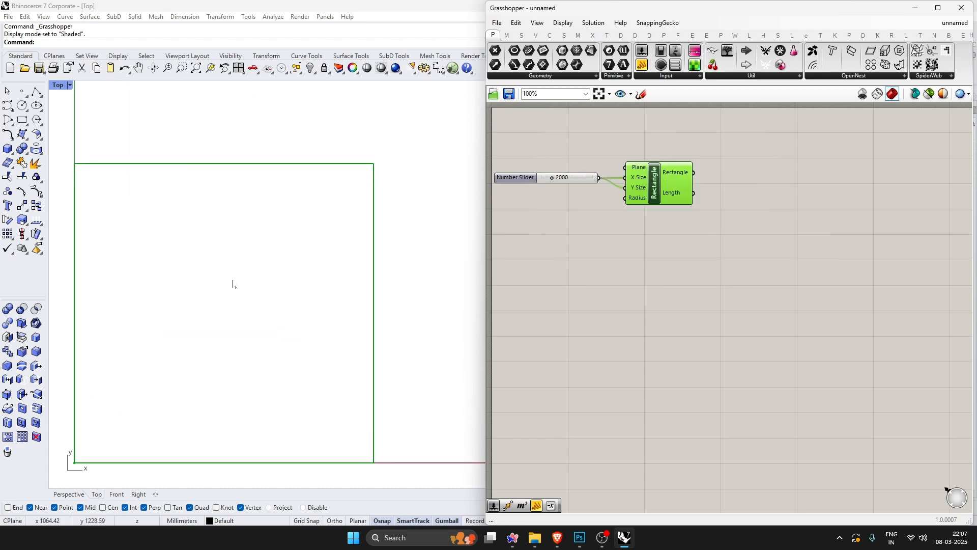
scroll(232, 288, "down", 2)
scroll(244, 292, "up", 2)
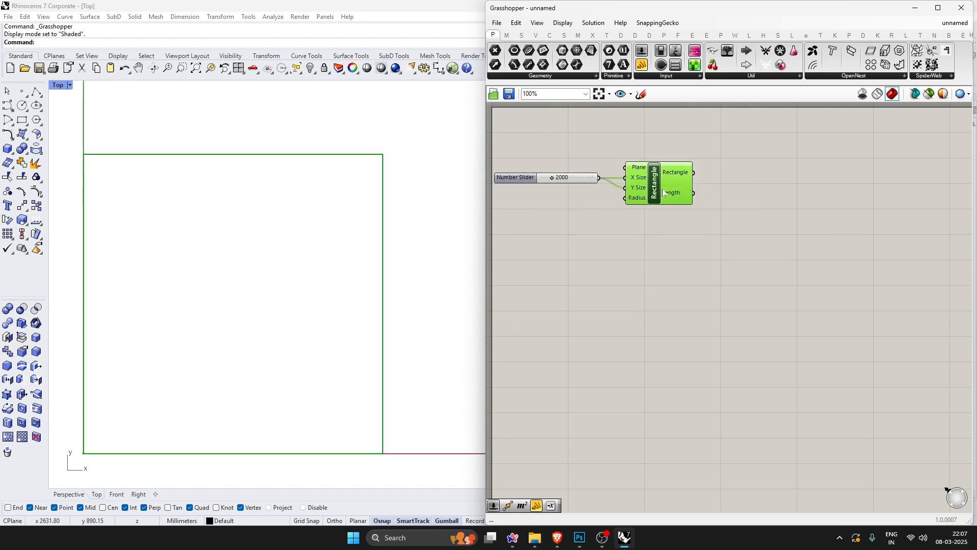
Add a Boundary Surfaces component and connect the Rectangle output to its Edges input.
double_click(763, 185)
type("boundar")
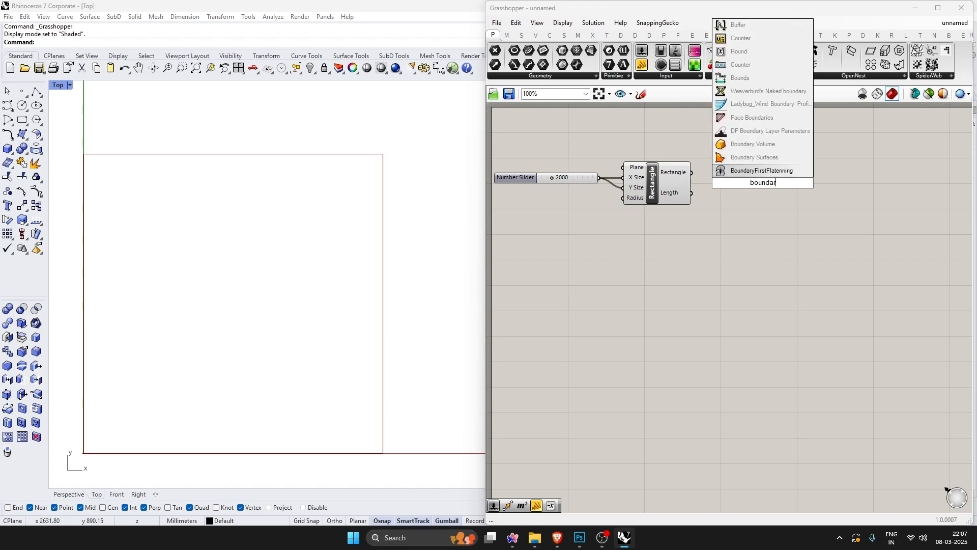
left_click(755, 156)
left_click_drag(691, 172, 729, 185)
left_click_drag(763, 210, 738, 199)
left_click(680, 249)
Add a Divide Surface component and connect the Boundary Surfaces output to its Surface input.
right_click_drag(787, 171, 726, 184)
double_click(727, 186)
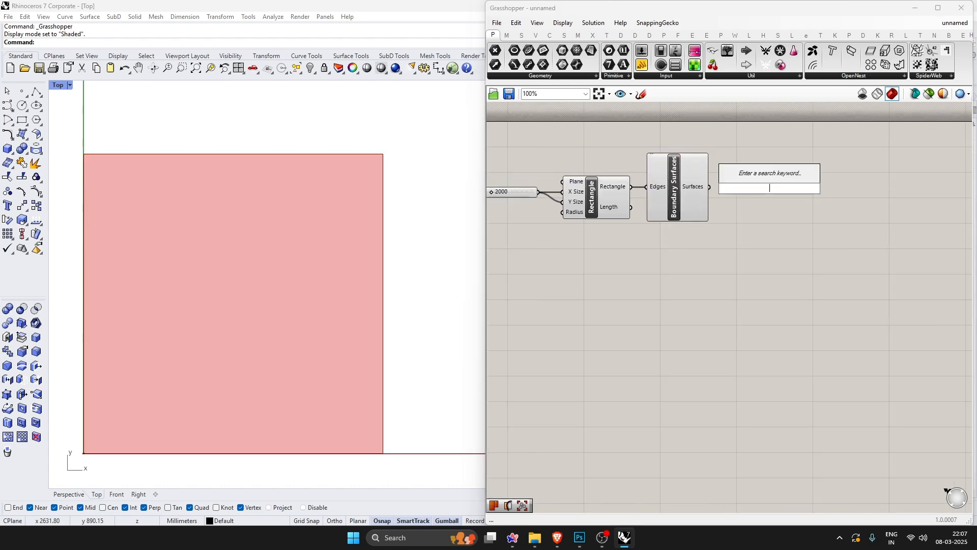
type("divide ")
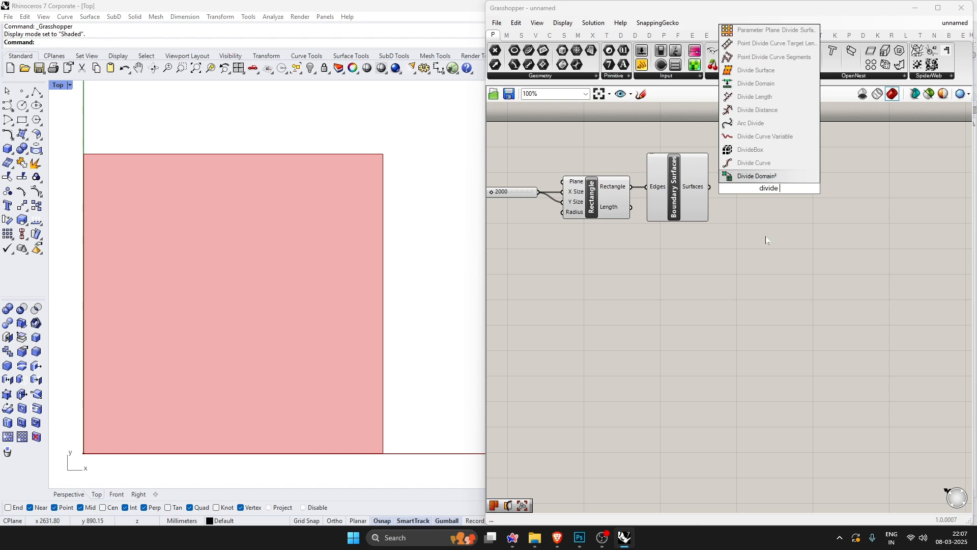
type("surf")
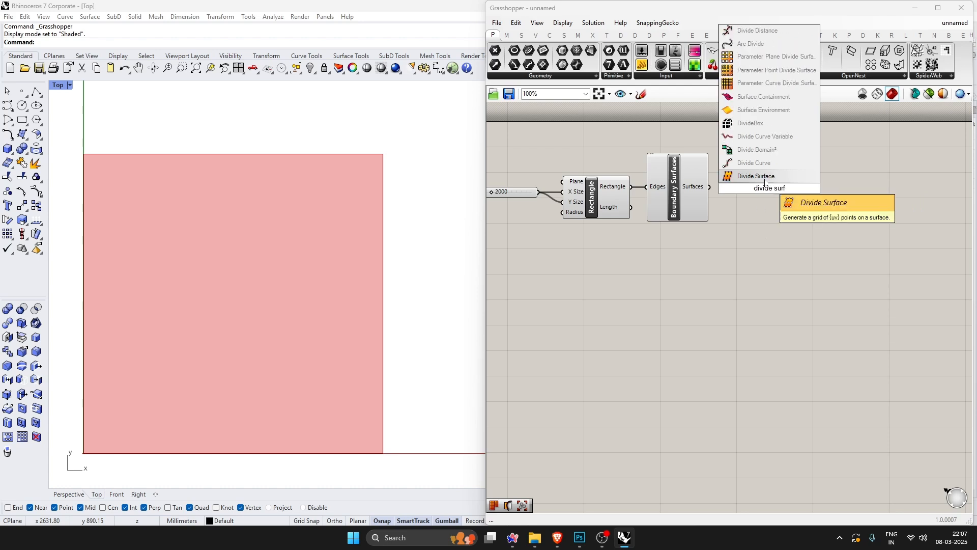
left_click(765, 177)
left_click_drag(709, 187, 751, 265)
Add a Number Slider set to 20 and connect it to Divide Surface's U Count and V Count inputs.
left_click(656, 266)
double_click(656, 265)
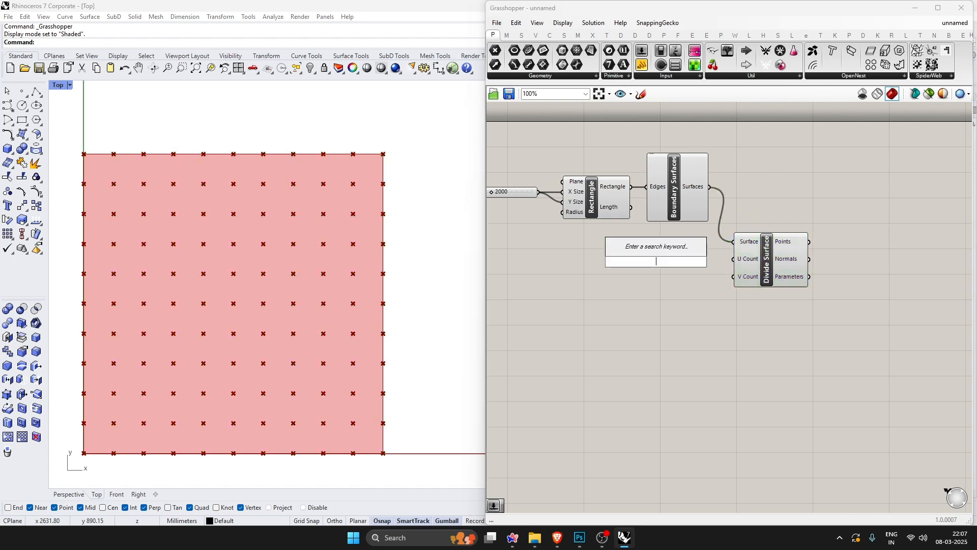
type("20")
key("Return")
mouse_move(709, 261)
left_mouse_down()
mouse_move(734, 258)
mouse_move(733, 276)
mouse_move(694, 261)
left_mouse_up()
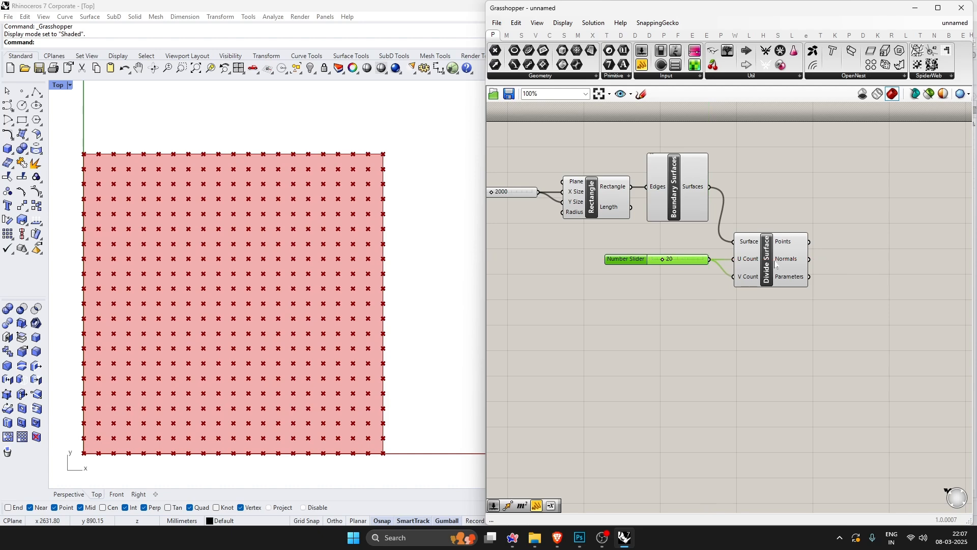
left_click_drag(775, 261, 770, 263)
left_click(784, 224)
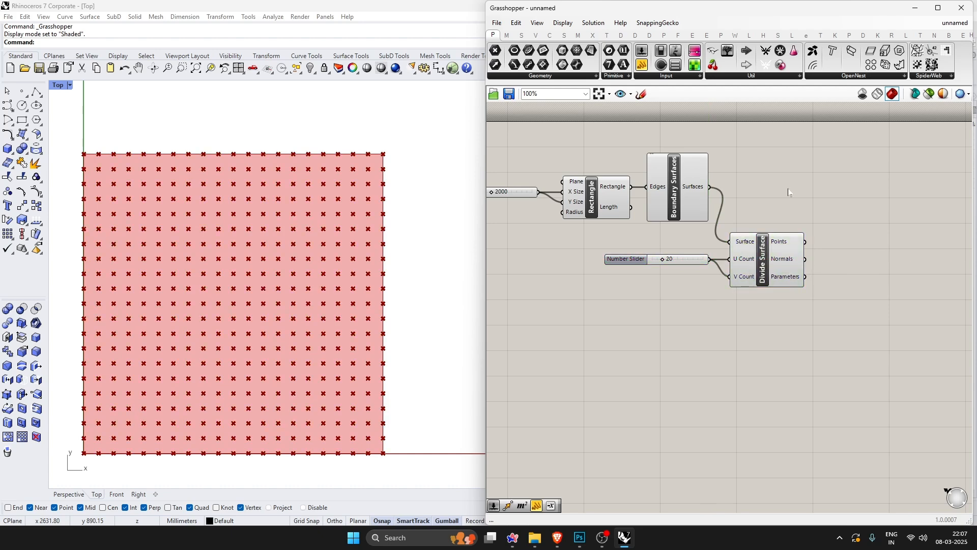
Add an Image Sampler component to the empty canvas beside Divide Surface.
scroll(809, 224, "down", 2)
double_click(801, 249)
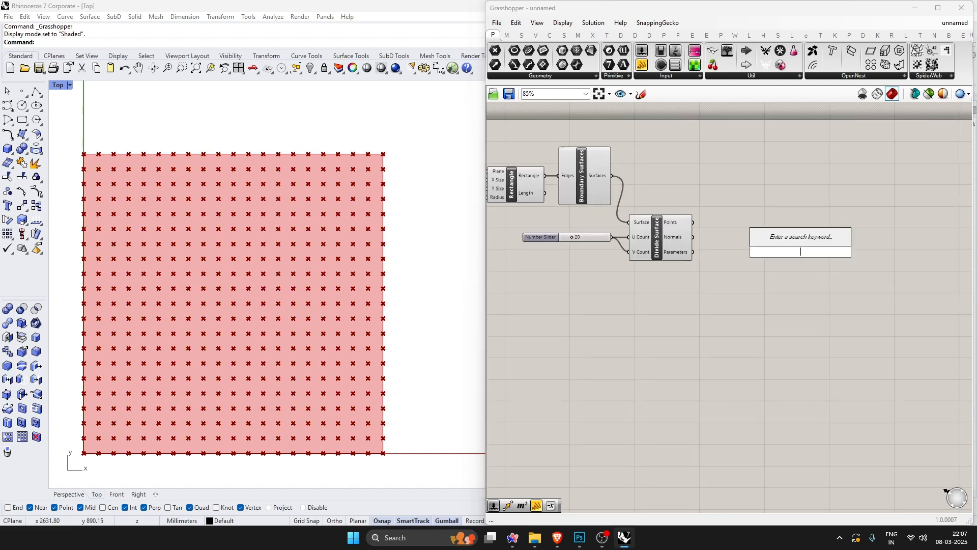
type("image")
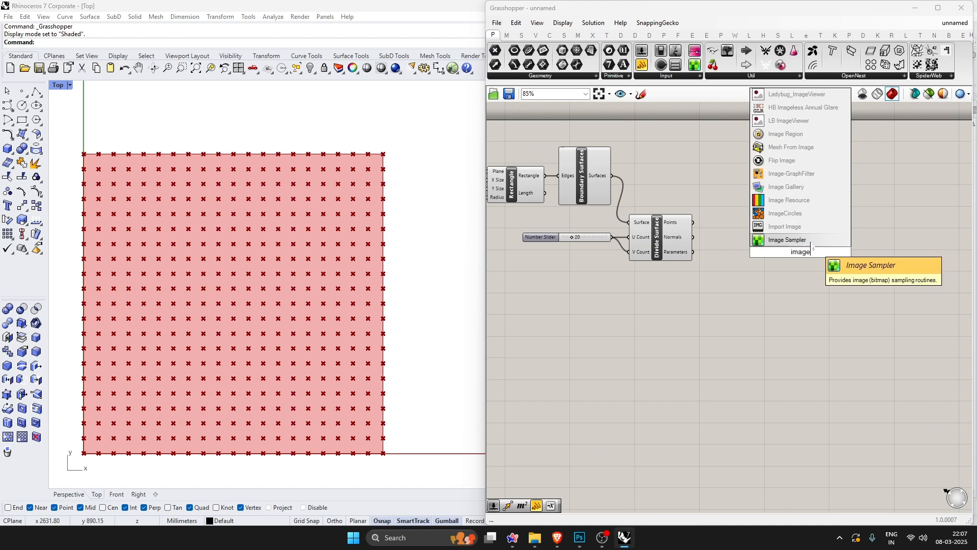
key("Return")
Load the jungkook_bts image from the PIC folder into the Image Sampler.
scroll(775, 240, "up", 3)
double_click(835, 306)
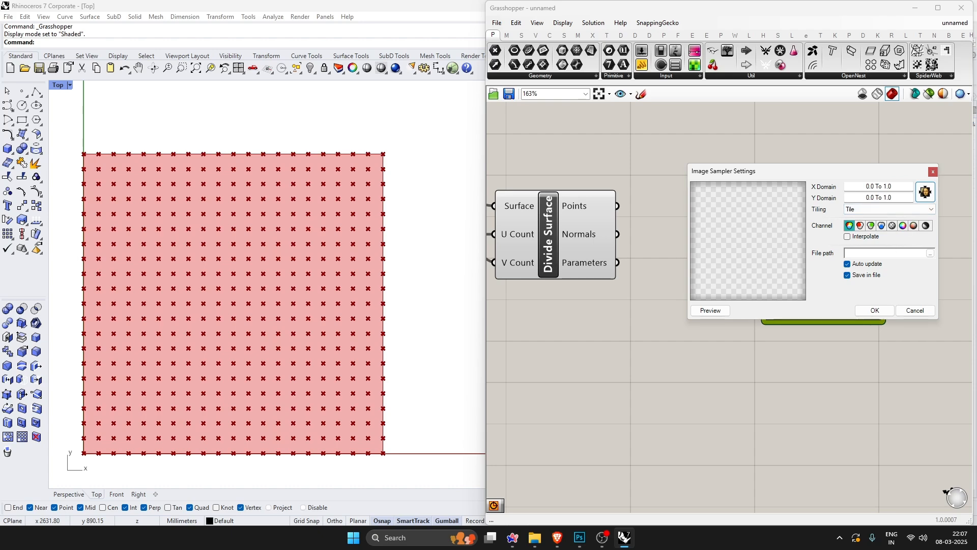
left_click(930, 254)
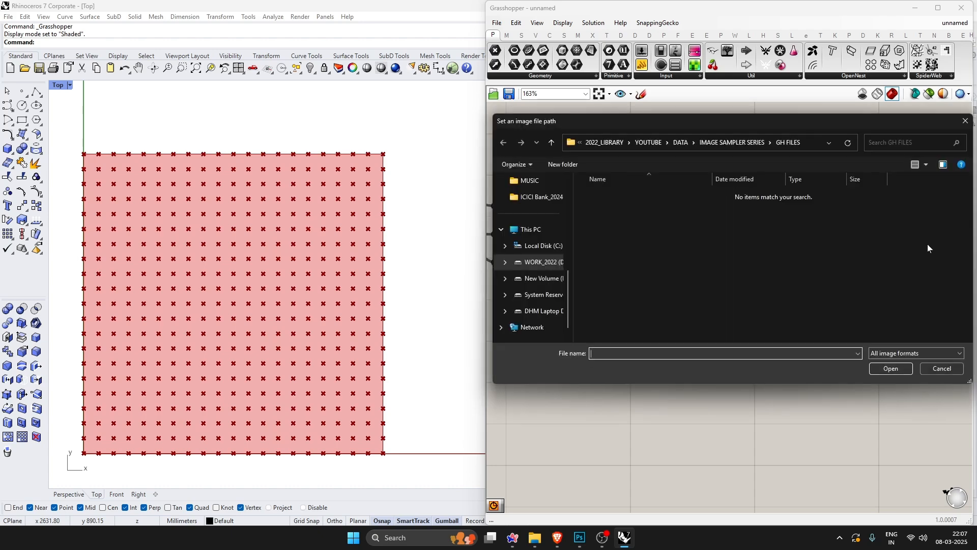
left_click(743, 142)
double_click(621, 209)
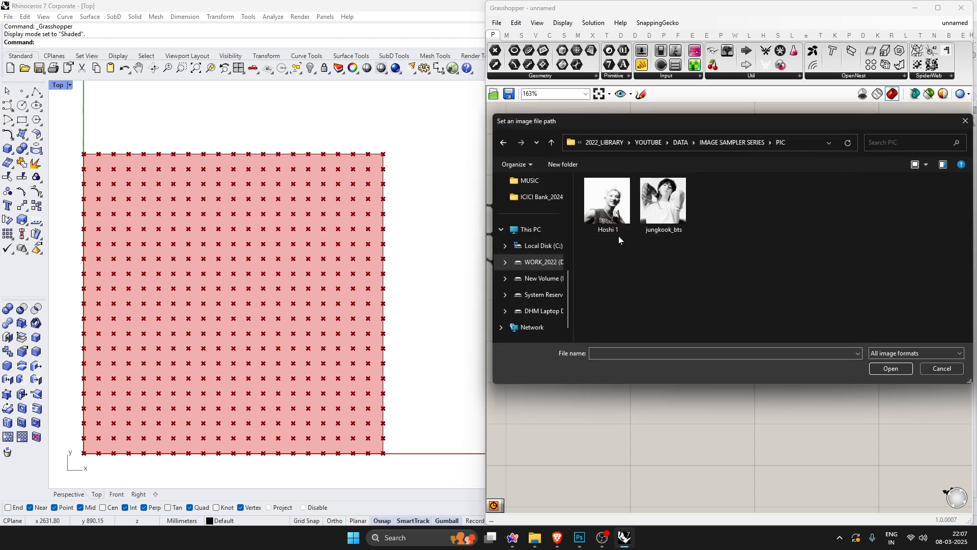
left_click(663, 203)
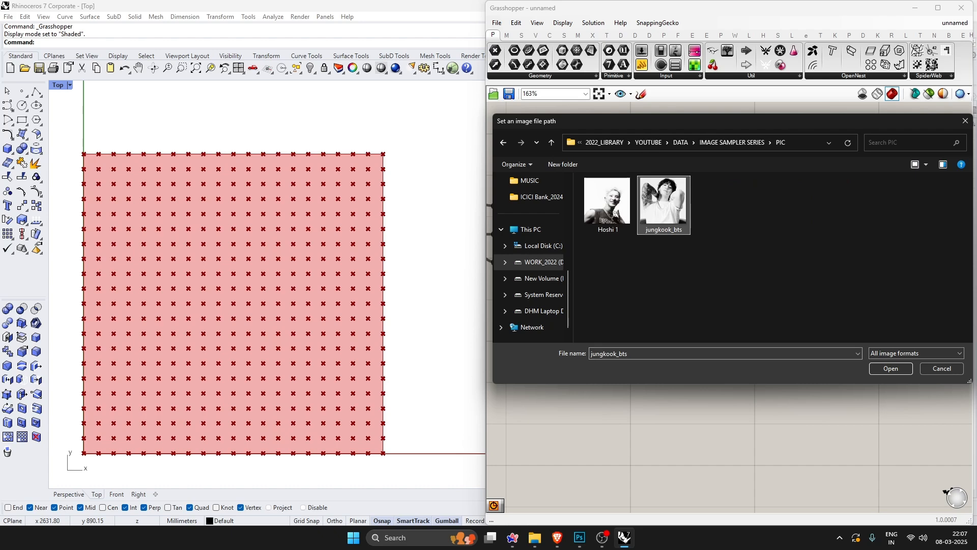
left_click(888, 368)
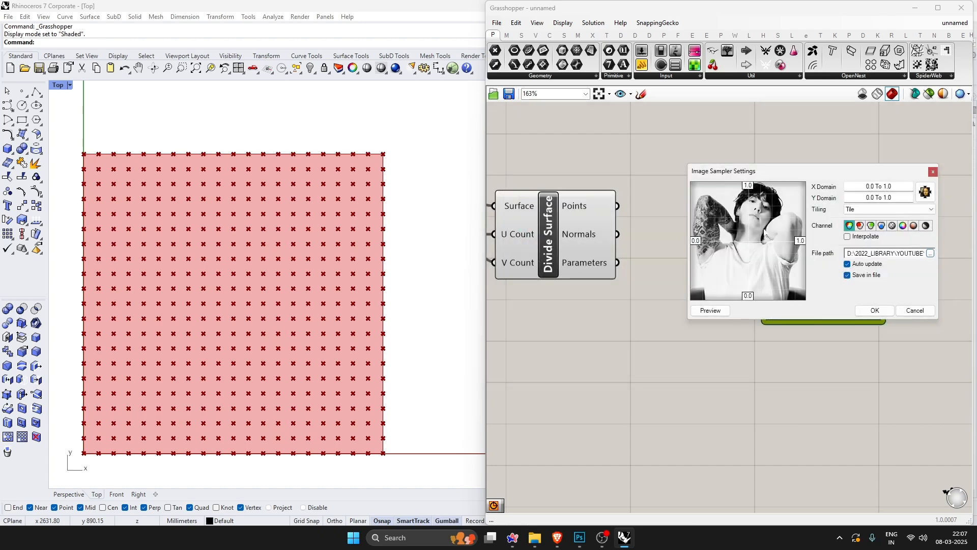
Set the Image Sampler's X and Y domains to 1 To 2000 automatically and sample the brightness channel.
left_click(925, 192)
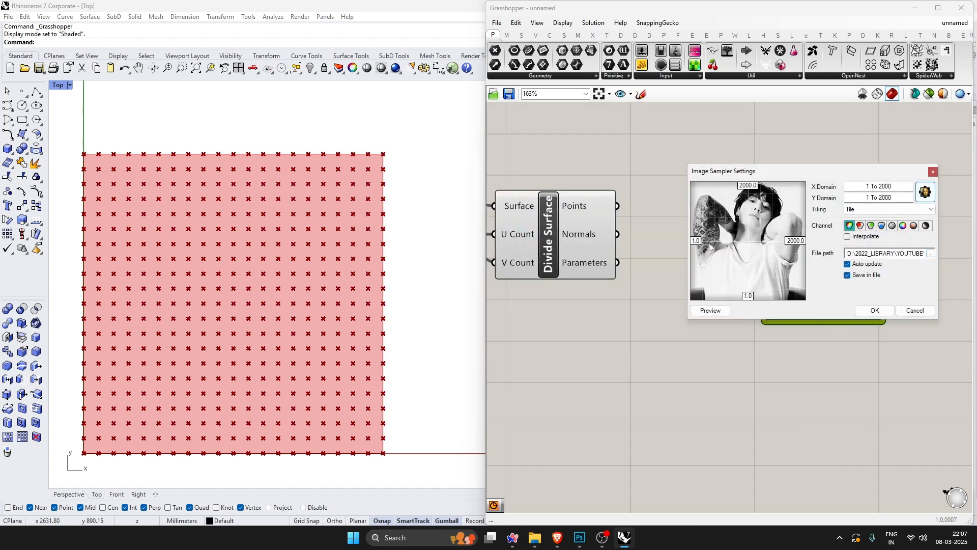
left_click(925, 226)
left_click(874, 311)
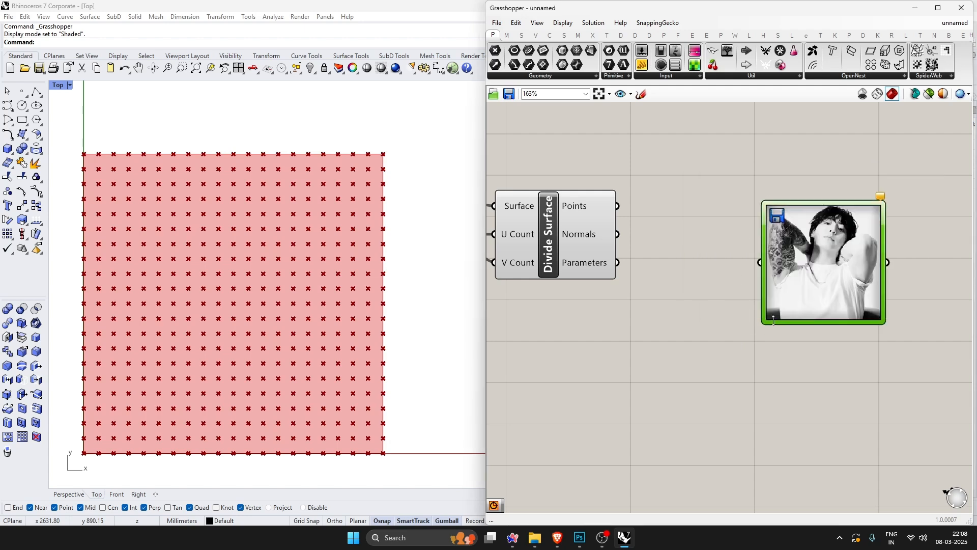
Enlarge the Image Sampler, connect Divide Surface's Points output to its input, and place it below and beside Divide Surface.
left_click_drag(768, 324, 665, 407)
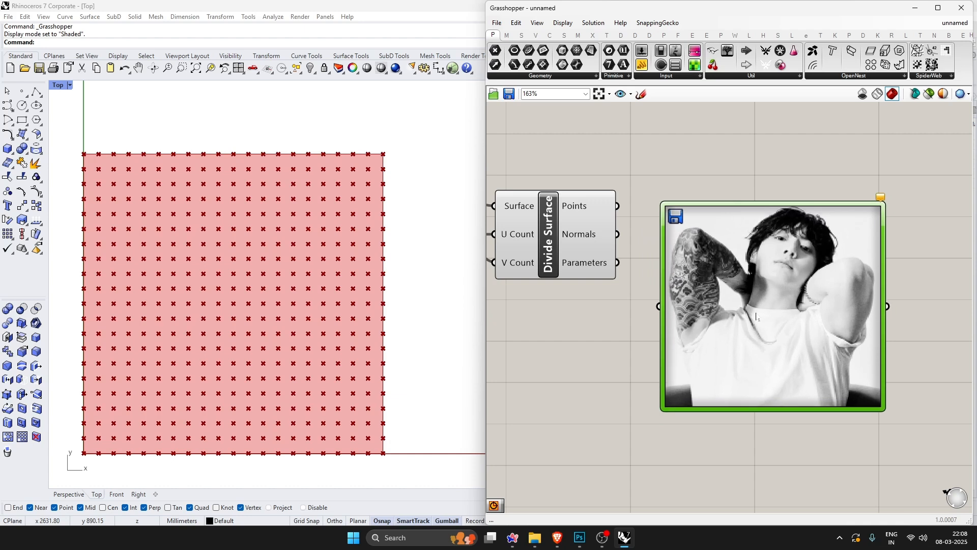
left_click_drag(689, 254, 697, 278)
left_click(642, 290)
left_click_drag(618, 207, 668, 329)
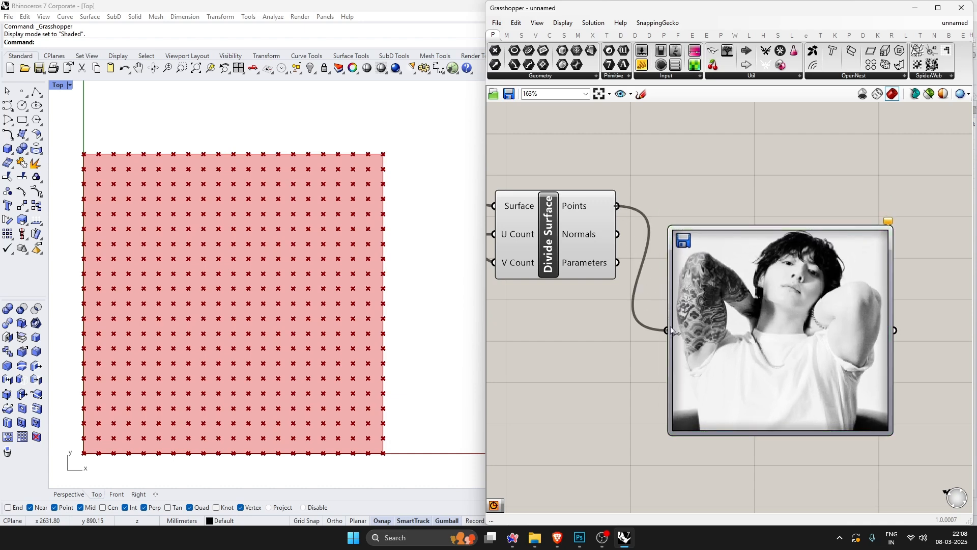
left_click_drag(739, 306, 759, 346)
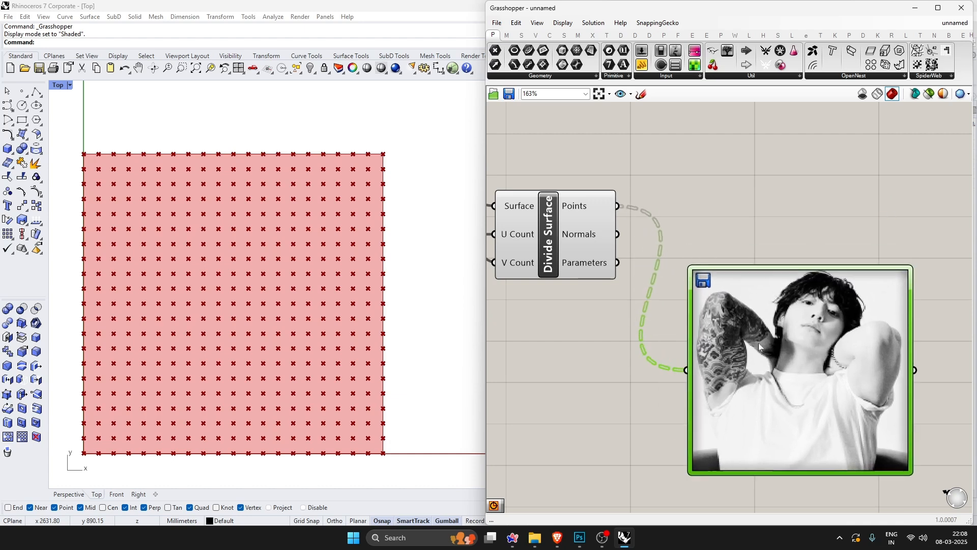
left_click(723, 189)
Flatten the Points output of the Divide Surface component.
scroll(633, 252, "down", 3)
scroll(688, 252, "up", 2)
right_click(561, 217)
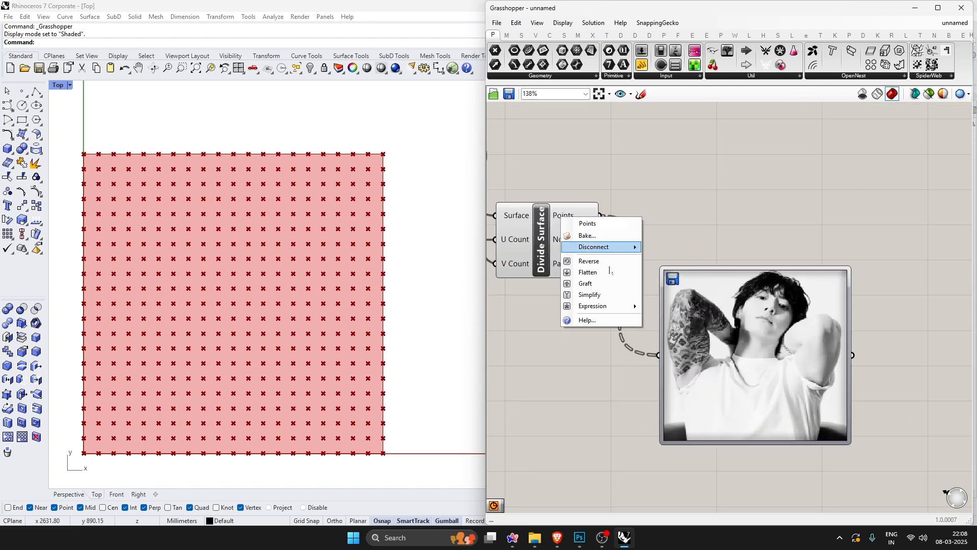
left_click(606, 272)
Add a Circle component and connect Divide Surface's Points to its Plane input and the Image Sampler output to its Radius input.
scroll(771, 240, "down", 2)
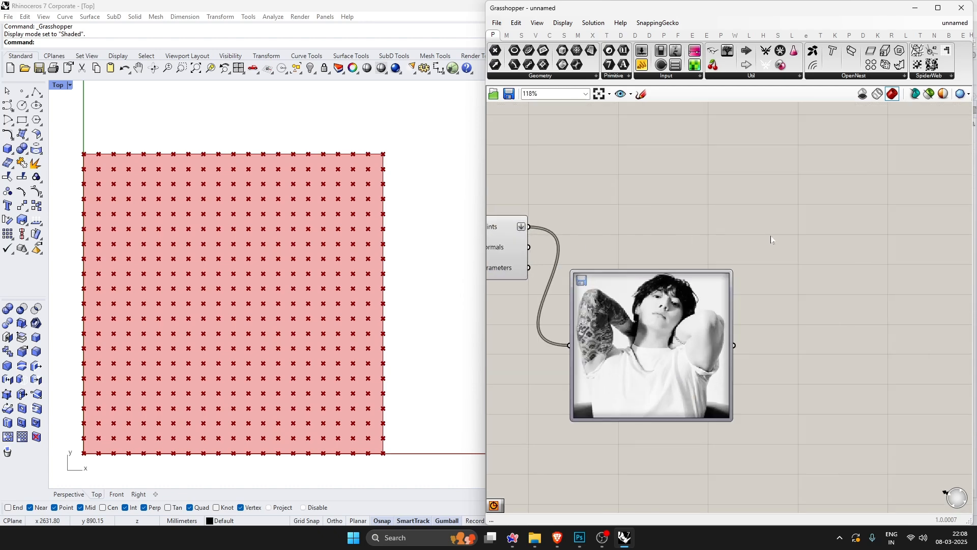
double_click(793, 233)
type("circle")
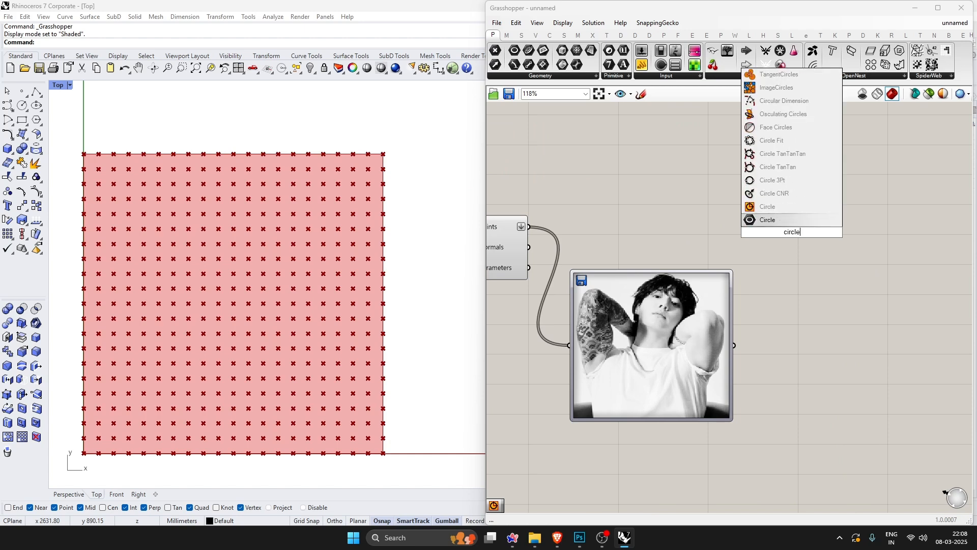
left_click(789, 220)
scroll(588, 220, "up", 1)
left_click_drag(519, 228, 858, 250)
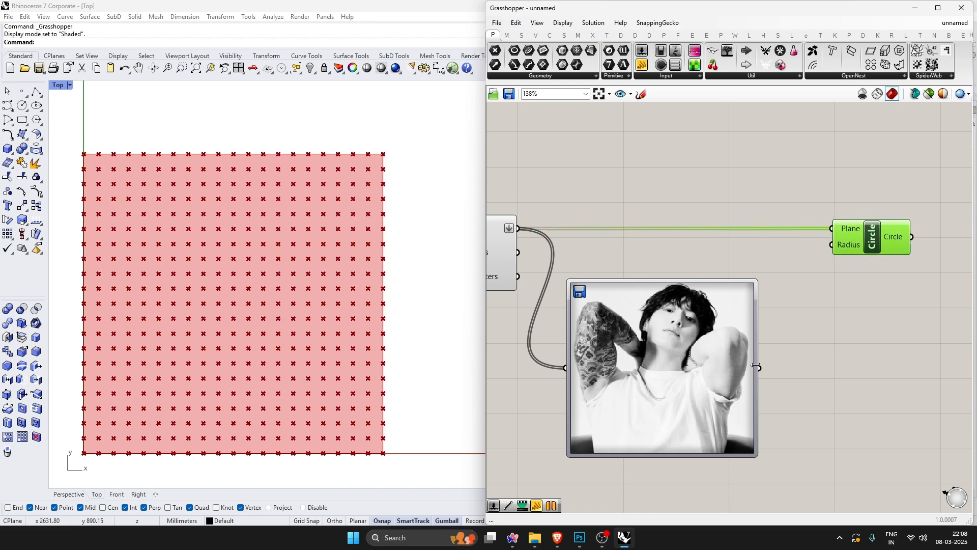
left_click_drag(762, 368, 828, 246)
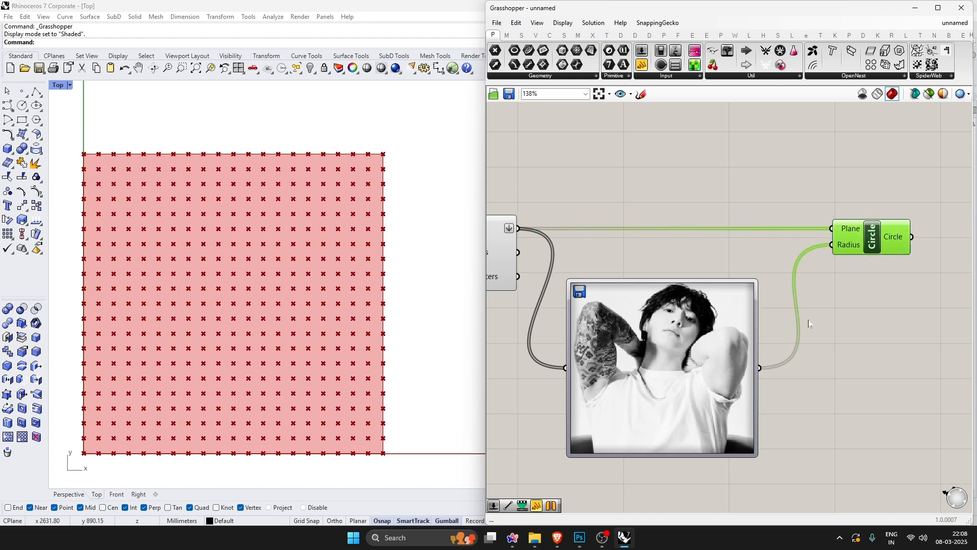
Add a Panel connected to the Image Sampler output, lengthen it to list the sampled values, and move it aside.
scroll(767, 279, "down", 2)
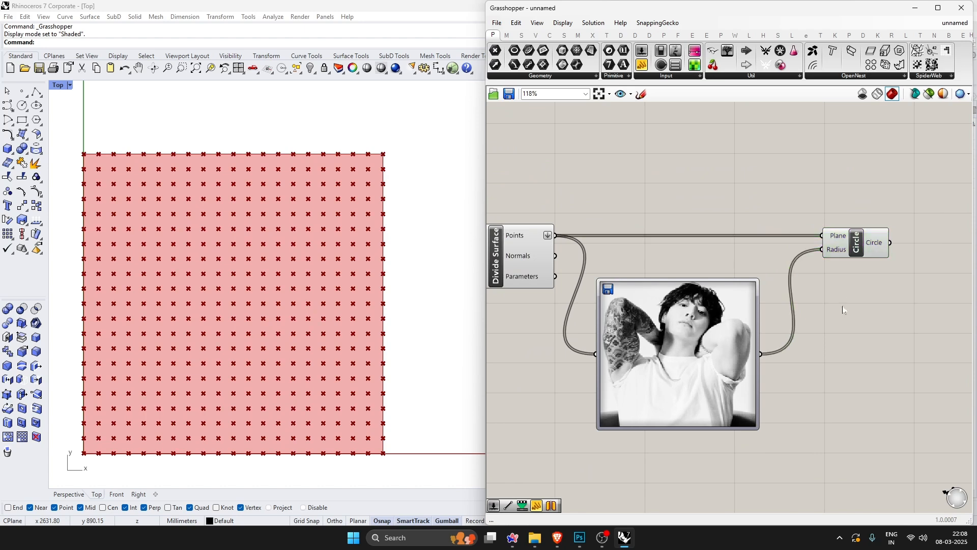
double_click(843, 351)
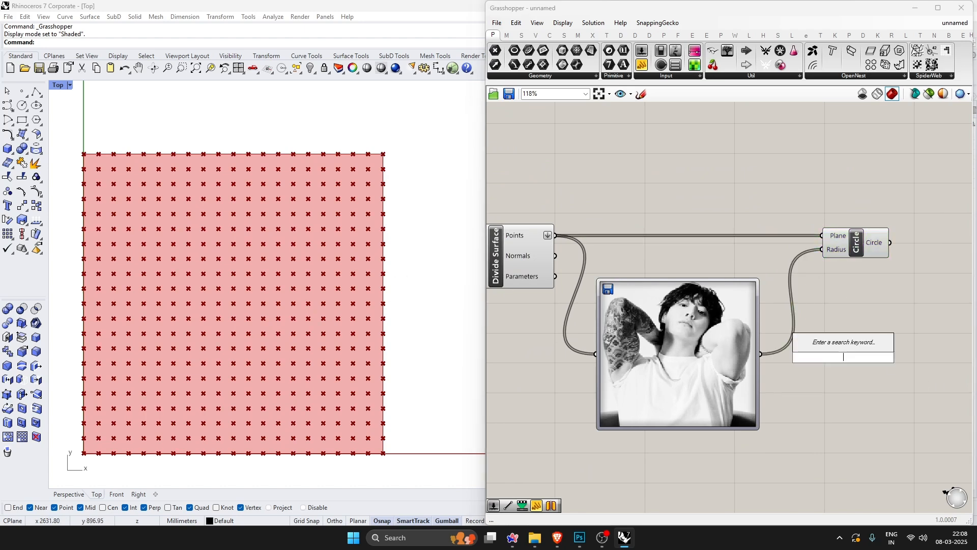
type("panel")
key("Return")
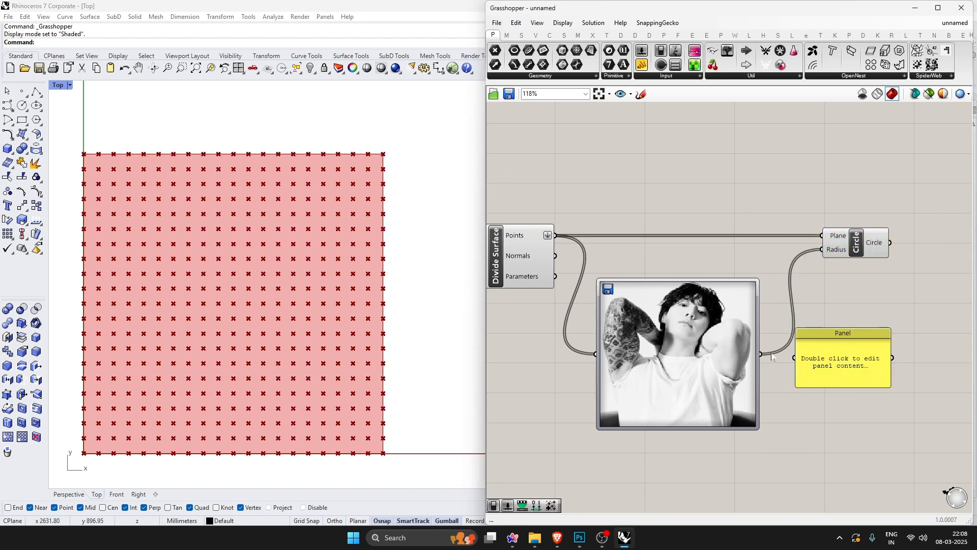
left_click_drag(761, 354, 794, 357)
left_click_drag(845, 387, 861, 488)
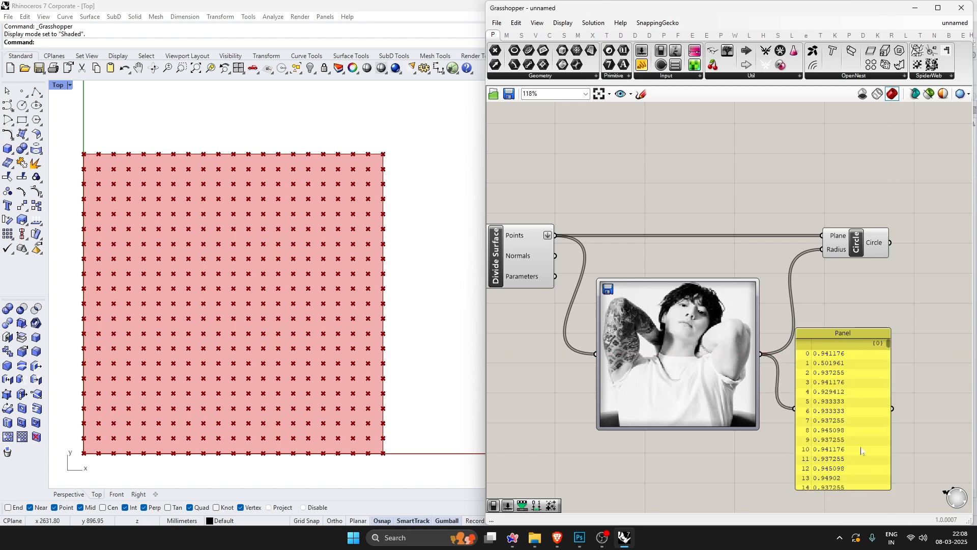
left_click_drag(861, 450, 937, 423)
left_click(854, 308)
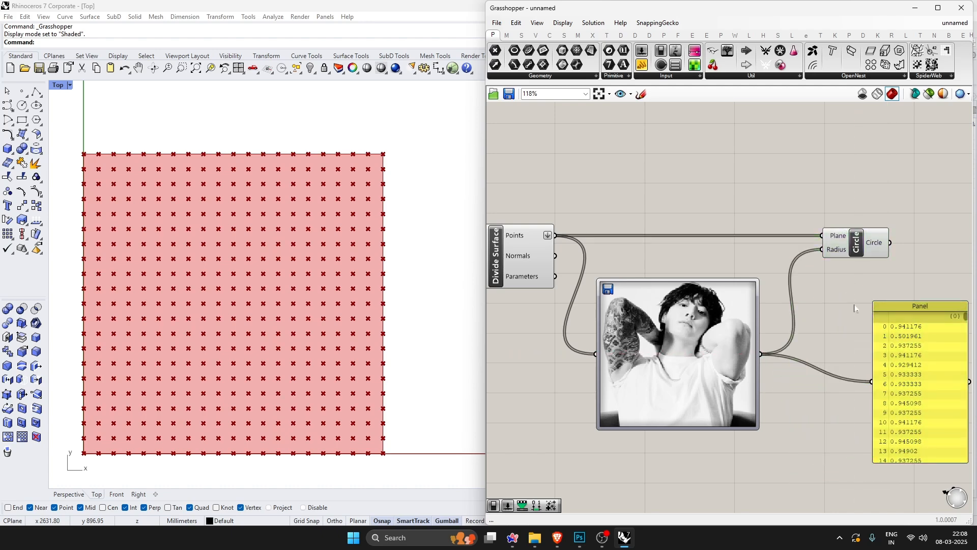
Move the Circle and Panel components together farther from the Image Sampler to make room between them.
scroll(689, 247, "down", 3)
scroll(837, 286, "up", 2)
left_click_drag(855, 196, 764, 355)
left_click_drag(781, 236, 928, 236)
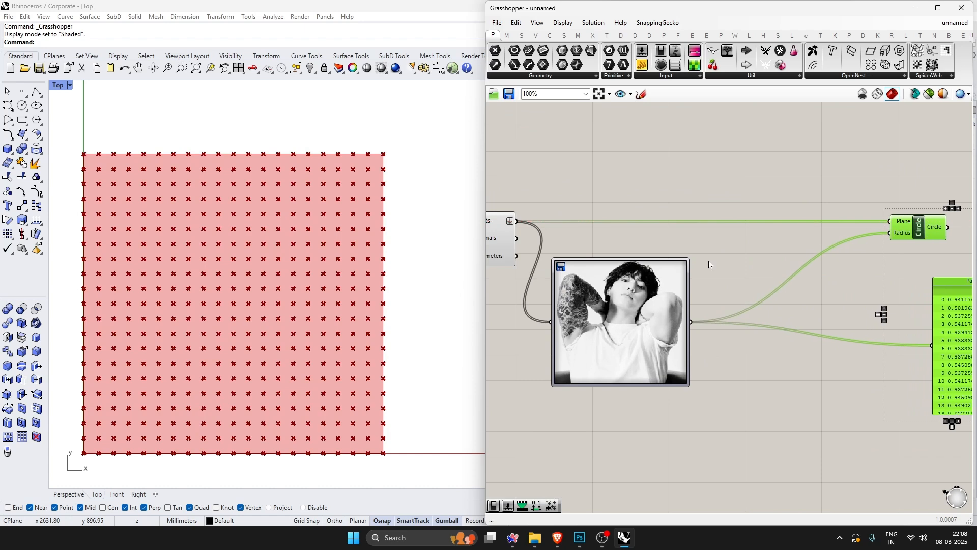
Add a Remap Numbers component below the Circle and connect the Image Sampler output to its Value input.
double_click(767, 262)
type("rema")
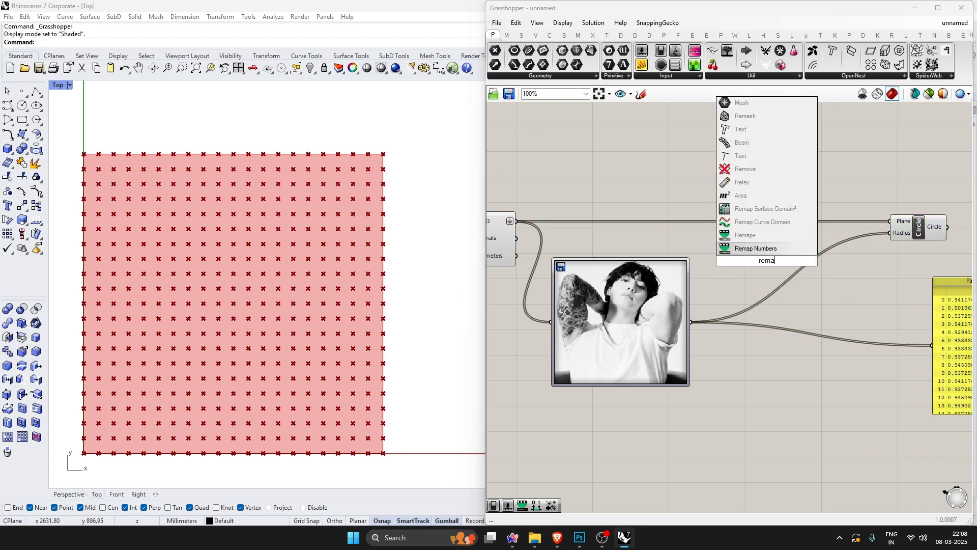
left_click(756, 248)
left_click_drag(751, 278, 817, 365)
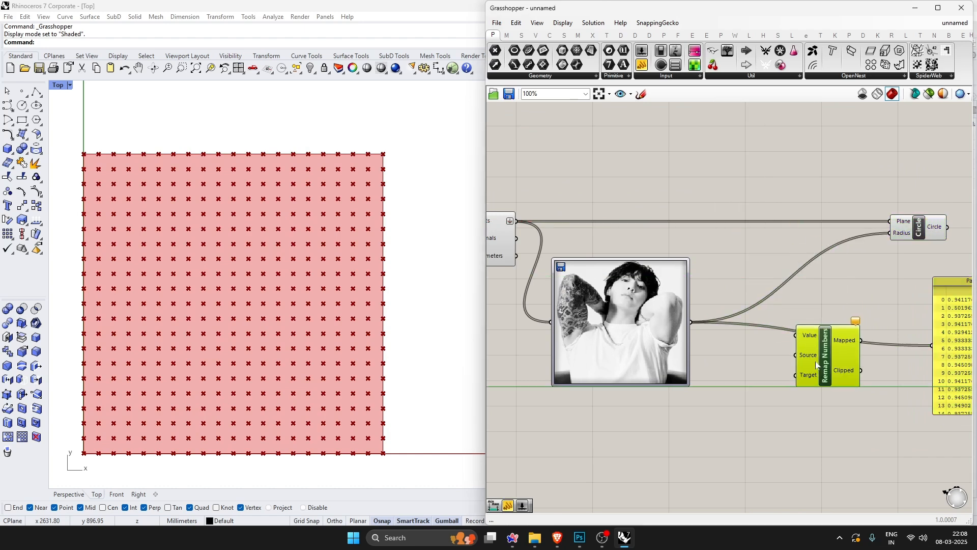
left_click_drag(691, 322, 838, 397)
Add a Bounds component, feed its Numbers input from the Image Sampler, and connect its Domain output to Remap Numbers' Source.
double_click(731, 412)
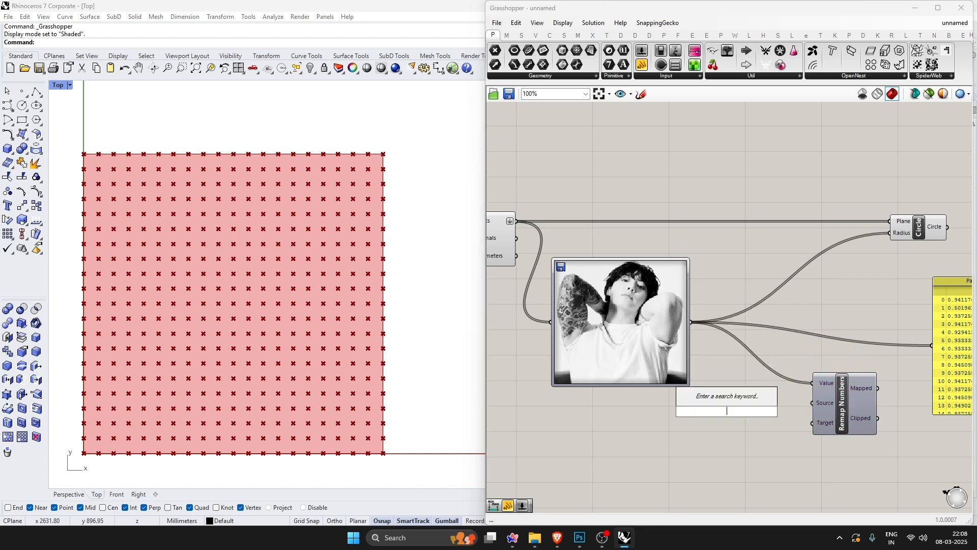
type("bounds")
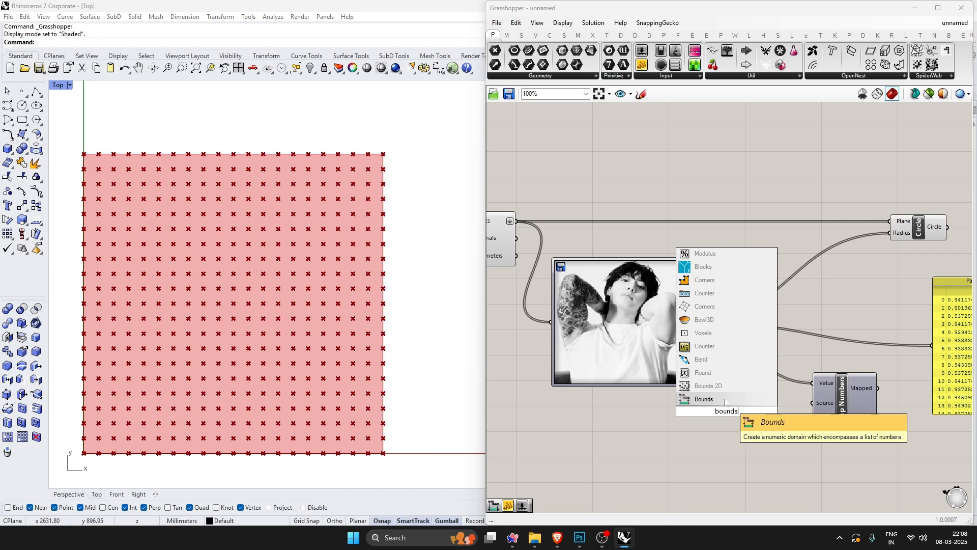
left_click(725, 400)
left_click_drag(692, 321, 693, 411)
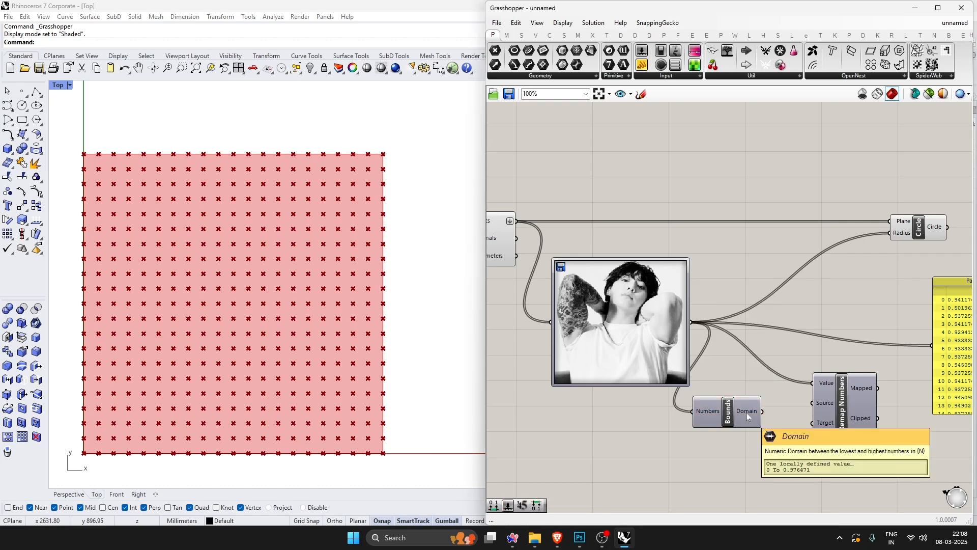
left_click_drag(762, 411, 824, 405)
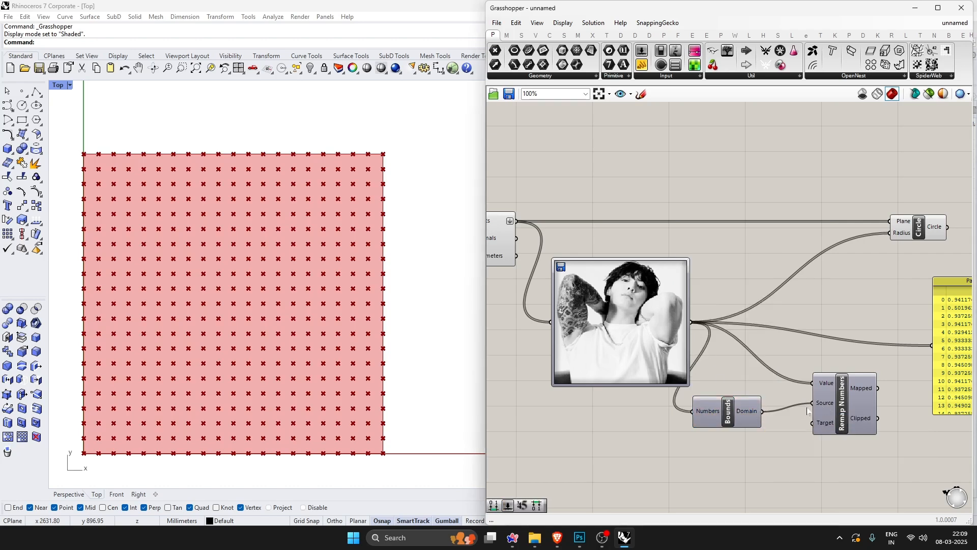
Move the Bounds and Remap Numbers components into line beside the Image Sampler and delete the Panel of sampled values.
left_click_drag(728, 419, 754, 410)
left_click_drag(833, 401, 831, 340)
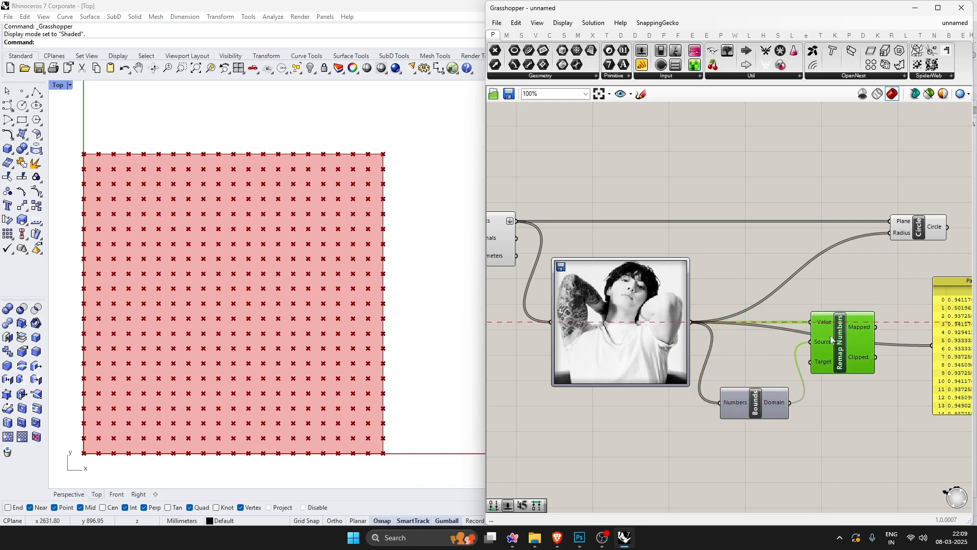
left_click_drag(744, 400, 741, 339)
scroll(741, 339, "down", 2)
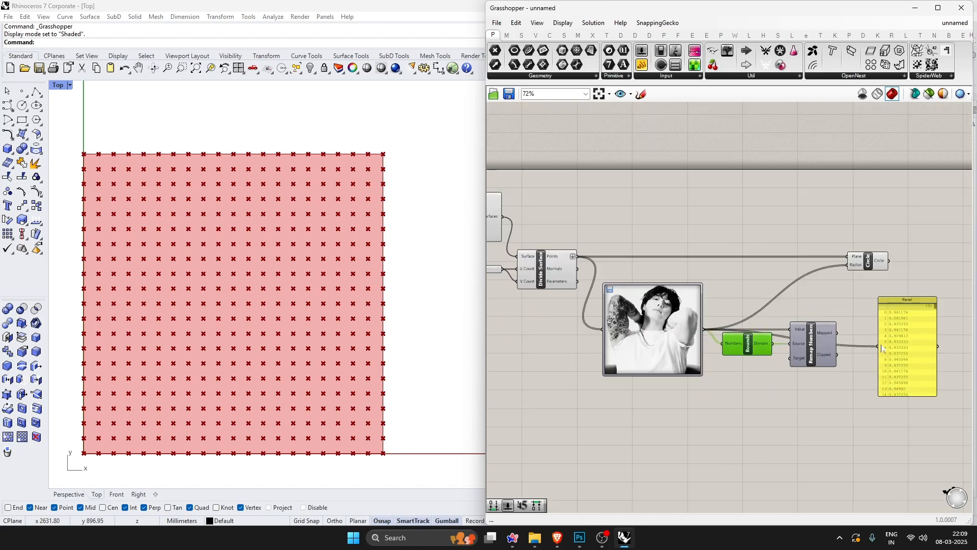
left_click(898, 341)
key("Delete")
left_click(803, 353)
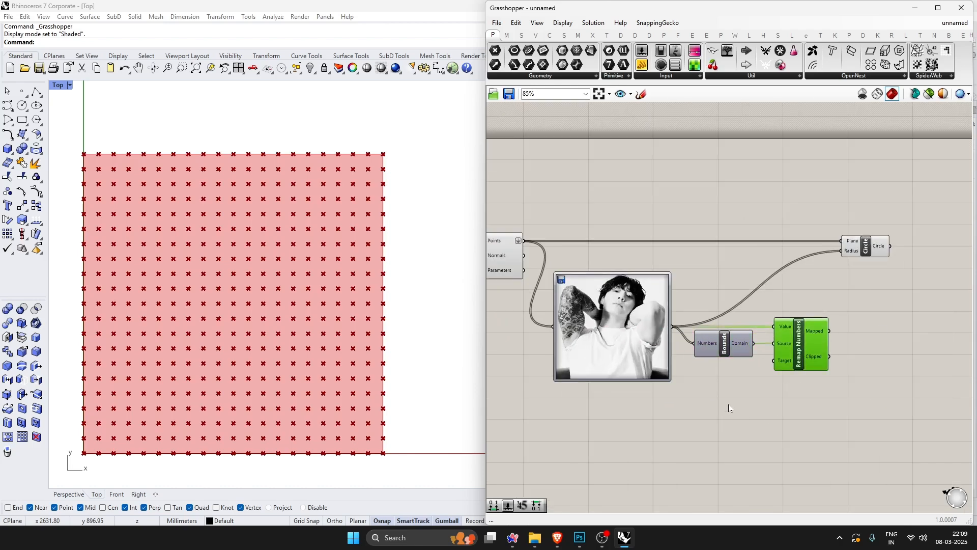
Add a Construct Domain component below Bounds and connect its Domain output to Remap Numbers' Target input.
double_click(702, 405)
type("onstruct")
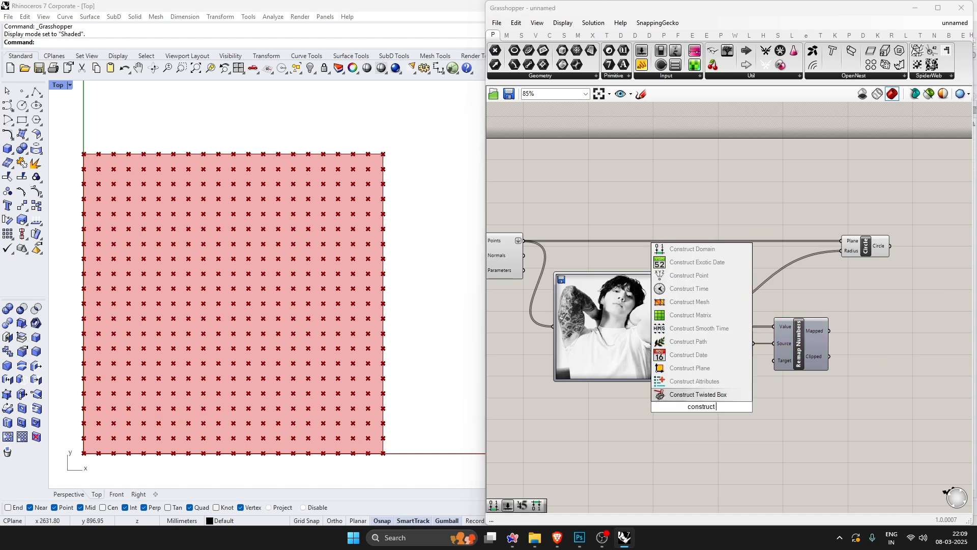
type(" dom")
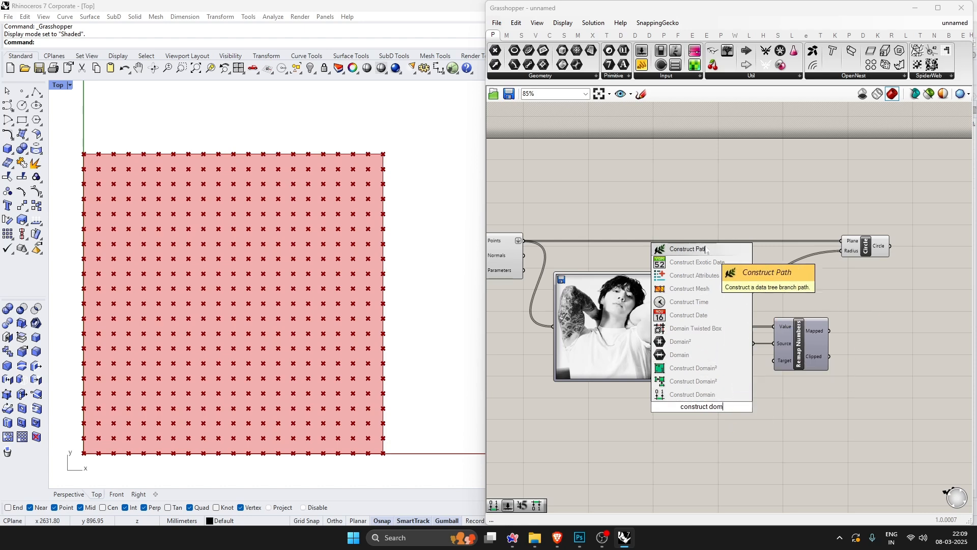
left_click(712, 395)
left_click_drag(708, 405, 774, 361)
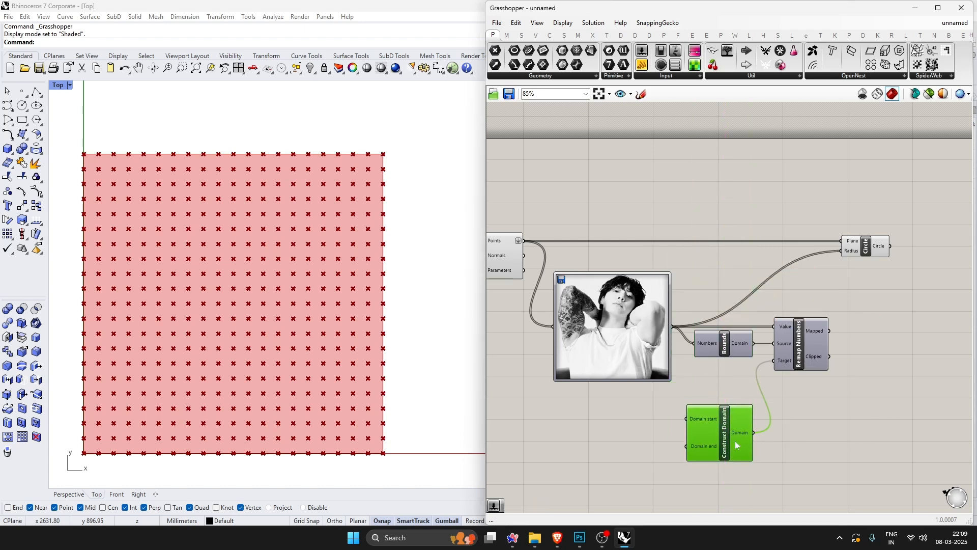
left_click_drag(735, 441, 725, 422)
left_click(826, 425)
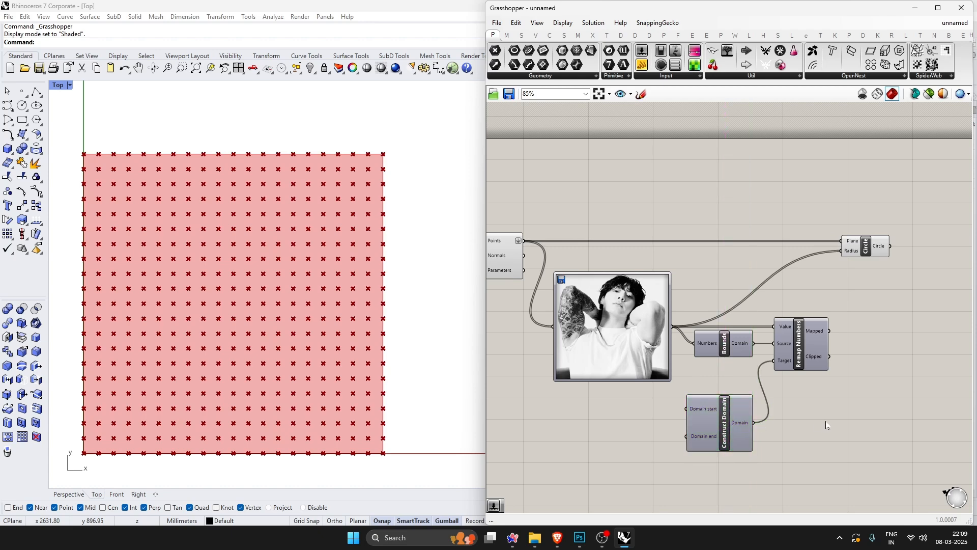
Add two Number Sliders with values 1 and 5 and connect them to Construct Domain's Domain start and Domain end.
double_click(593, 412)
type("number slider")
key("Return")
left_click_drag(633, 405, 685, 409)
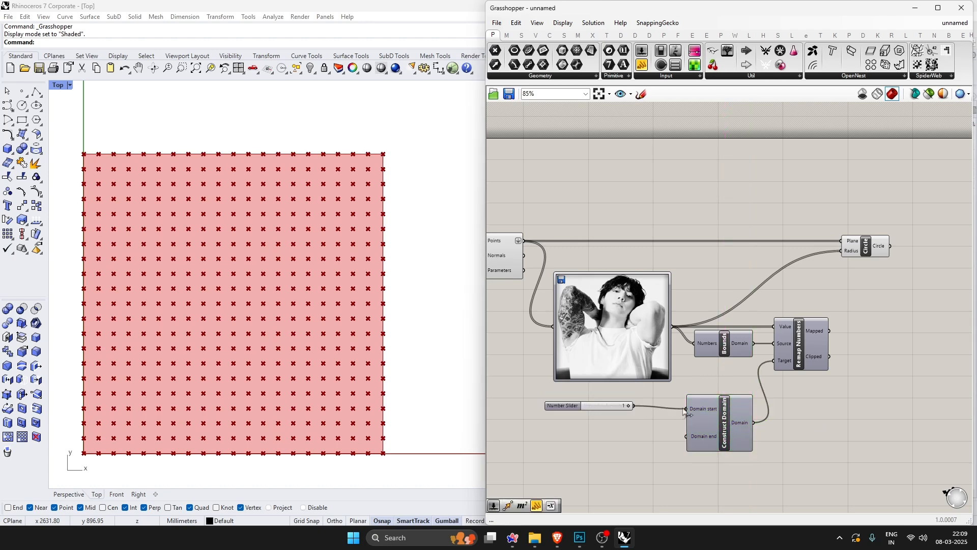
double_click(592, 441)
type("number slider")
key("Return")
left_click_drag(636, 436, 686, 436)
Connect Remap Numbers' Mapped output to the Circle's Radius input, replacing the direct Image Sampler connection.
left_click_drag(829, 331, 841, 250)
left_click(857, 252)
left_click(858, 298)
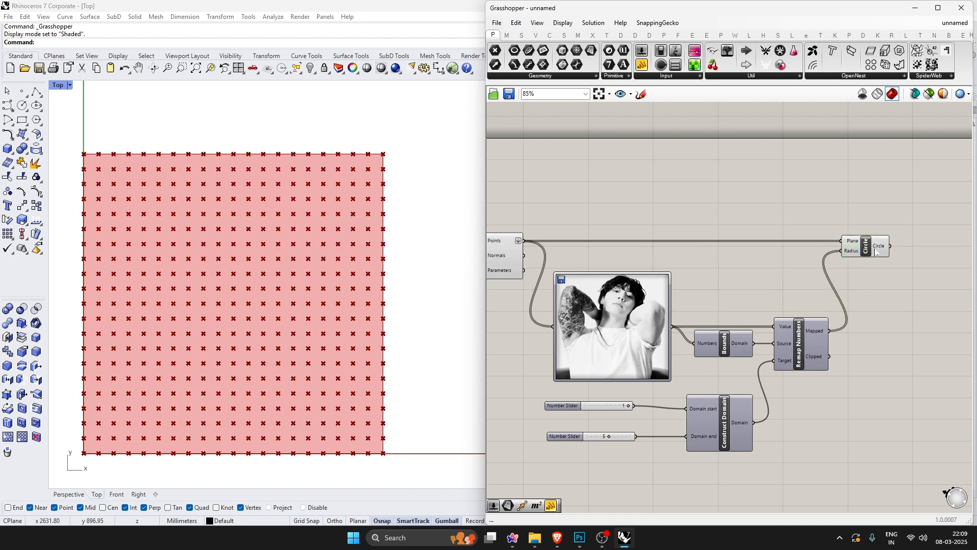
left_click(876, 248)
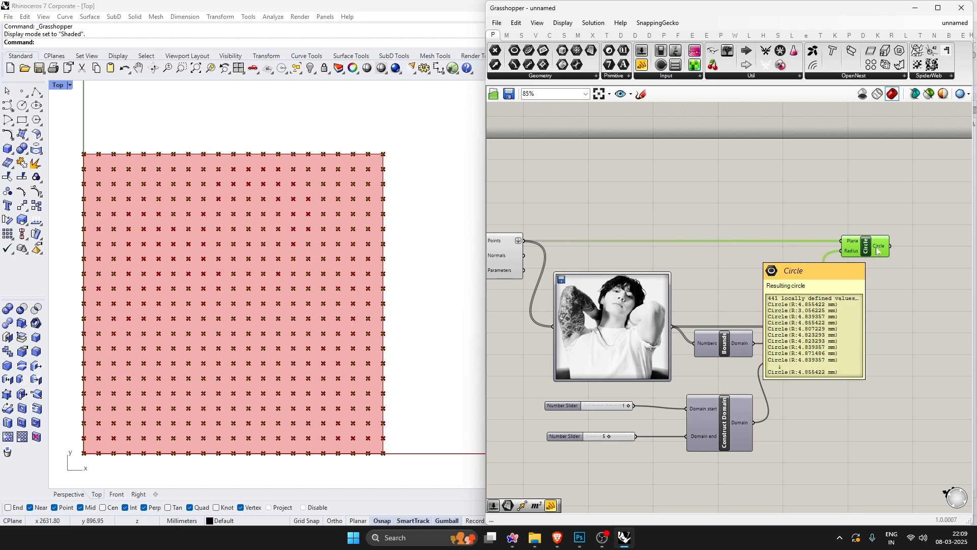
Turn off the preview of Divide Surface and the image sampling and remapping components, keeping the Circle preview on.
scroll(877, 250, "down", 1)
left_click_drag(793, 448, 509, 231)
middle_click(548, 258)
left_click(579, 221)
left_click(709, 203)
Turn off the preview of the Rectangle and Boundary Surfaces components.
scroll(709, 203, "down", 2)
right_click_drag(709, 203, 775, 212)
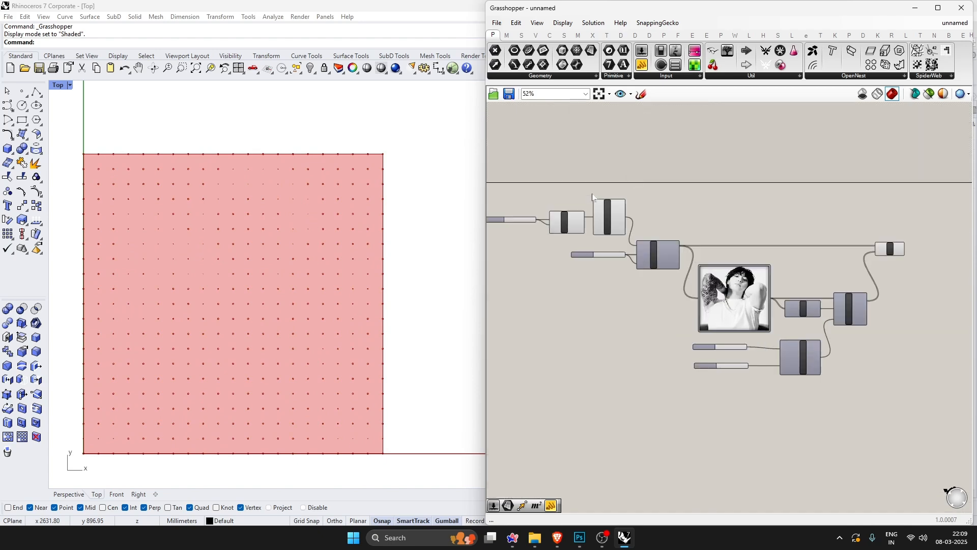
left_click_drag(633, 173, 562, 254)
middle_click(560, 224)
left_click(590, 186)
left_click(786, 204)
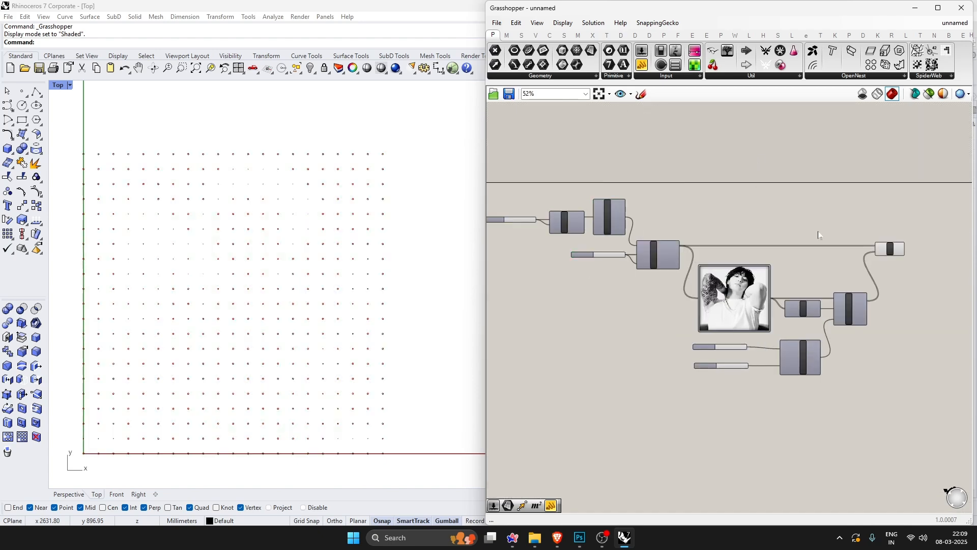
Try 50 and 100 as the slider value for Divide Surface's U Count and V Count.
scroll(657, 280, "up", 8)
double_click(585, 255)
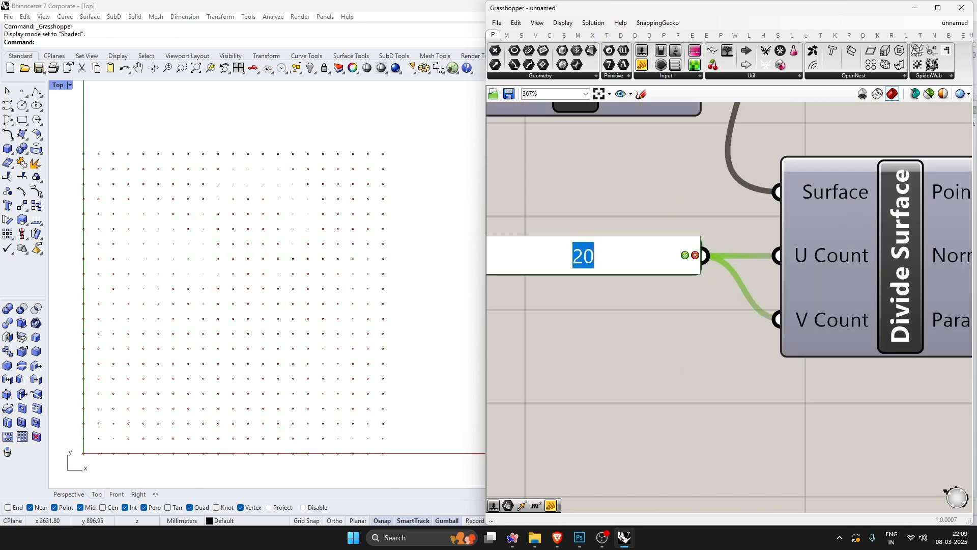
type("50")
key("Return")
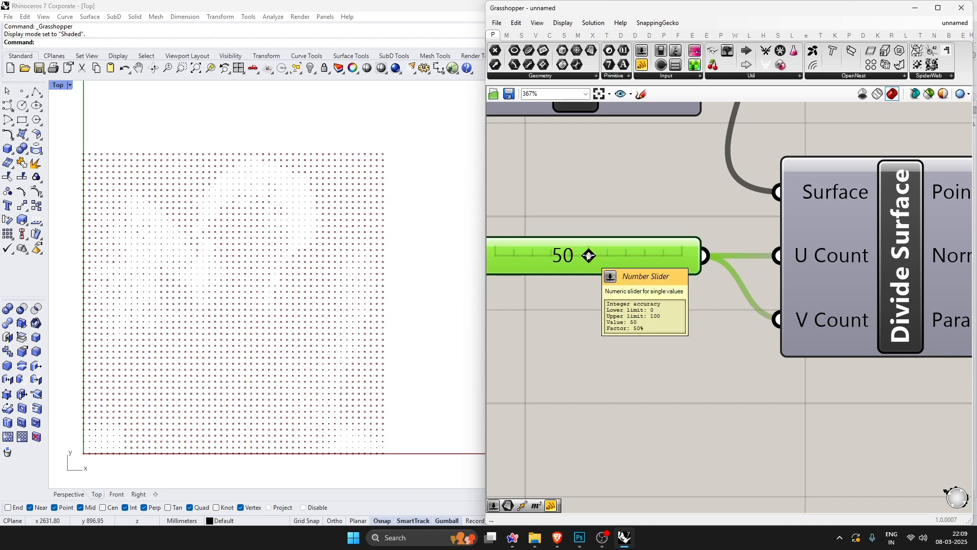
double_click(589, 256)
type("100")
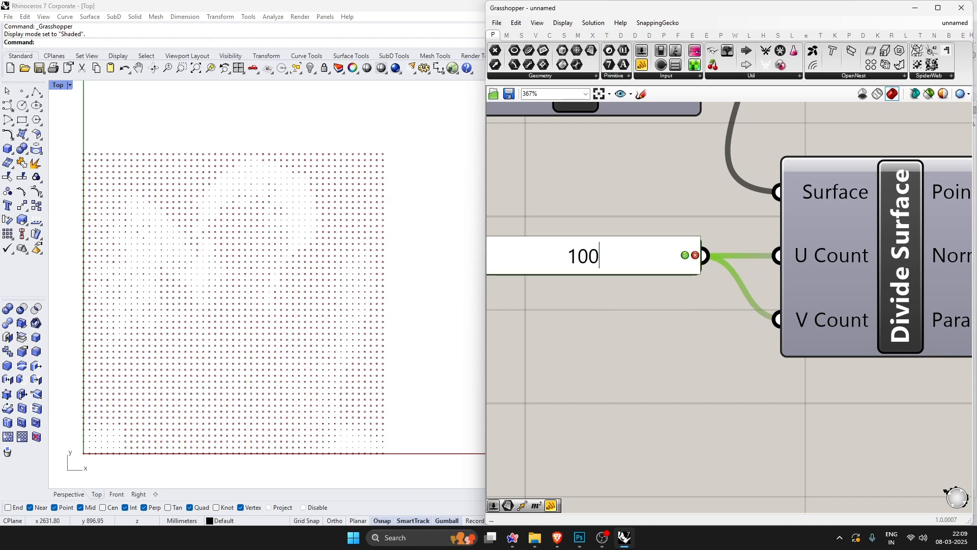
key("Return")
left_click(589, 308)
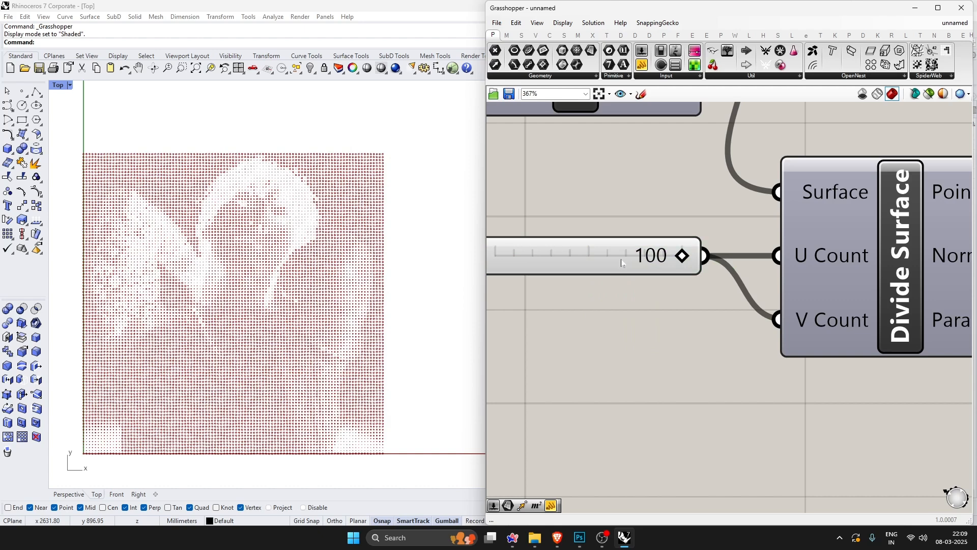
Raise the maximum of the U and V Count slider to 500.
scroll(611, 294, "down", 3)
double_click(593, 256)
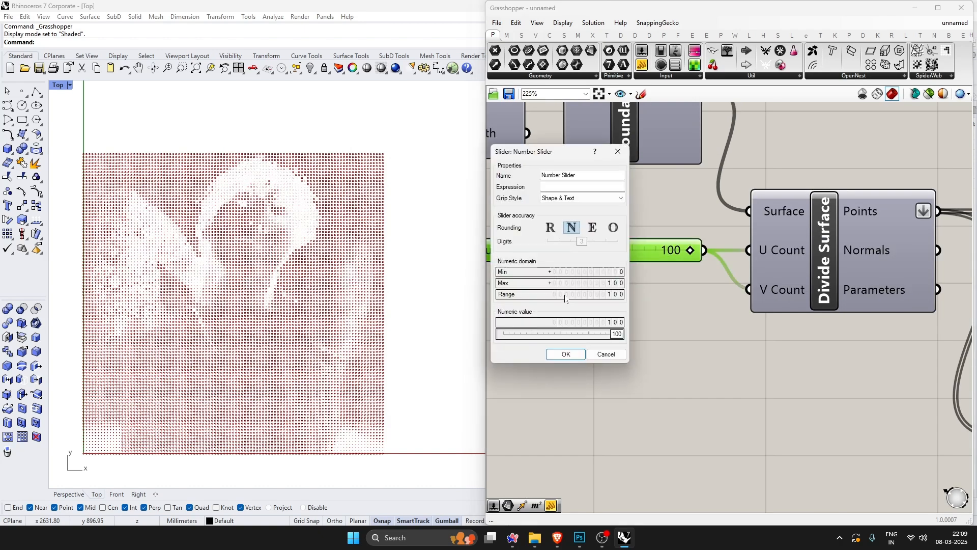
double_click(578, 282)
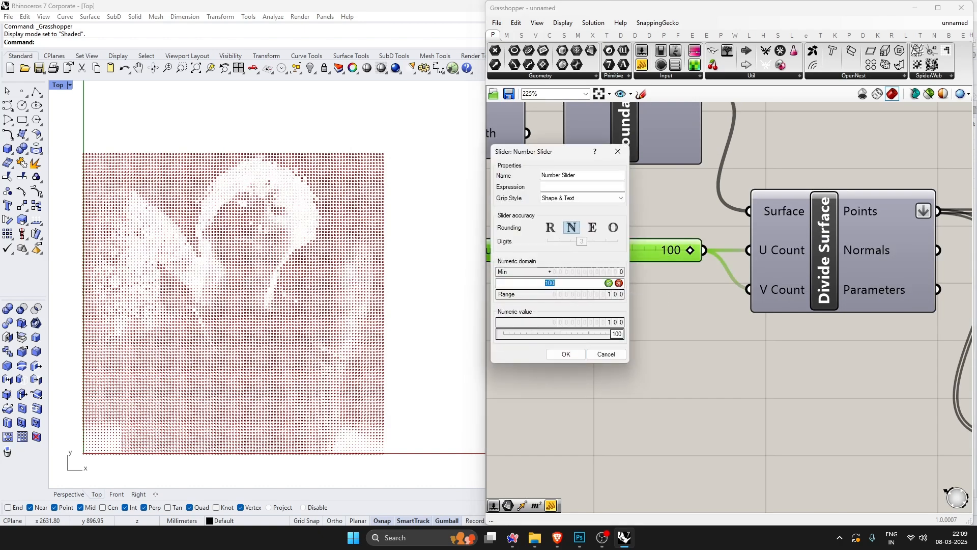
type("500")
key("Return")
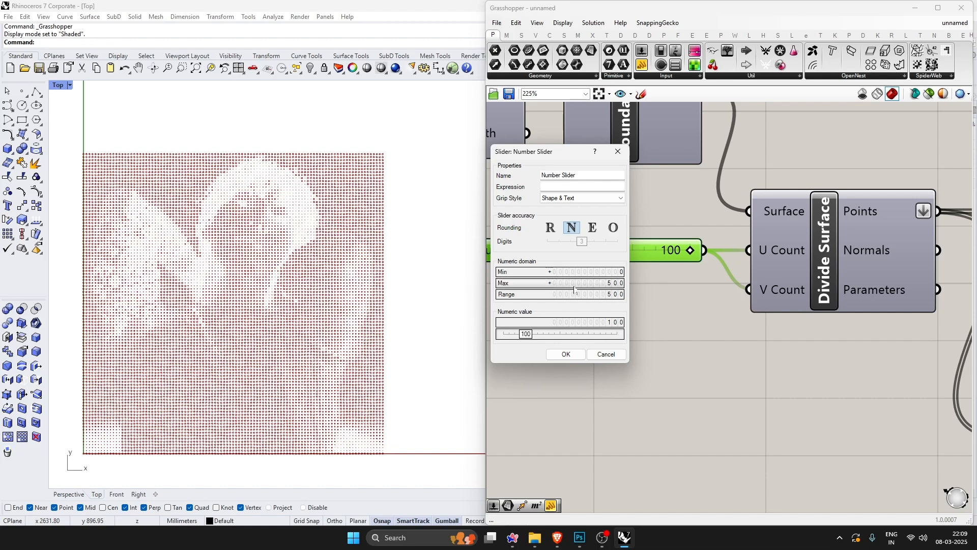
left_click(566, 355)
Set the slider feeding Divide Surface's U Count and V Count to 150.
double_click(646, 253)
type("150")
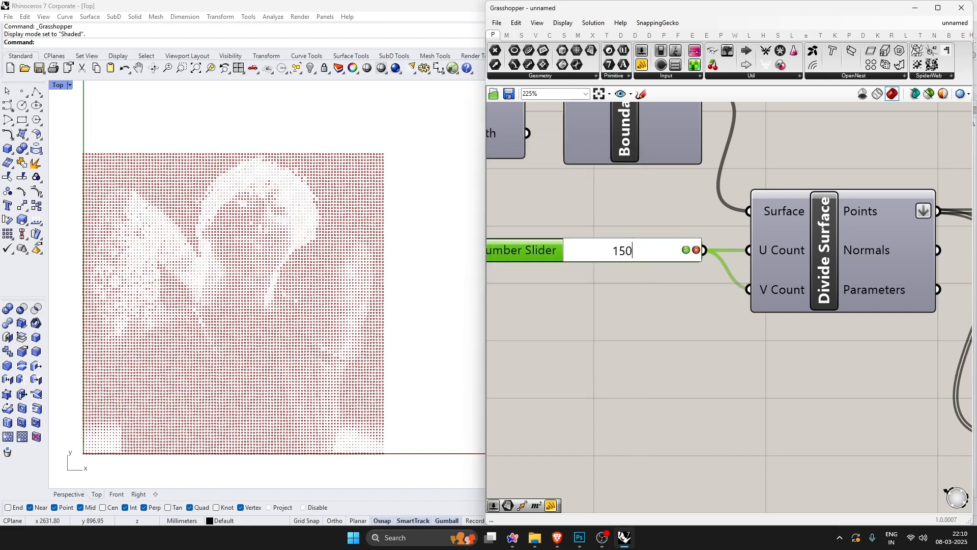
key("Return")
left_click(624, 340)
scroll(621, 336, "down", 6)
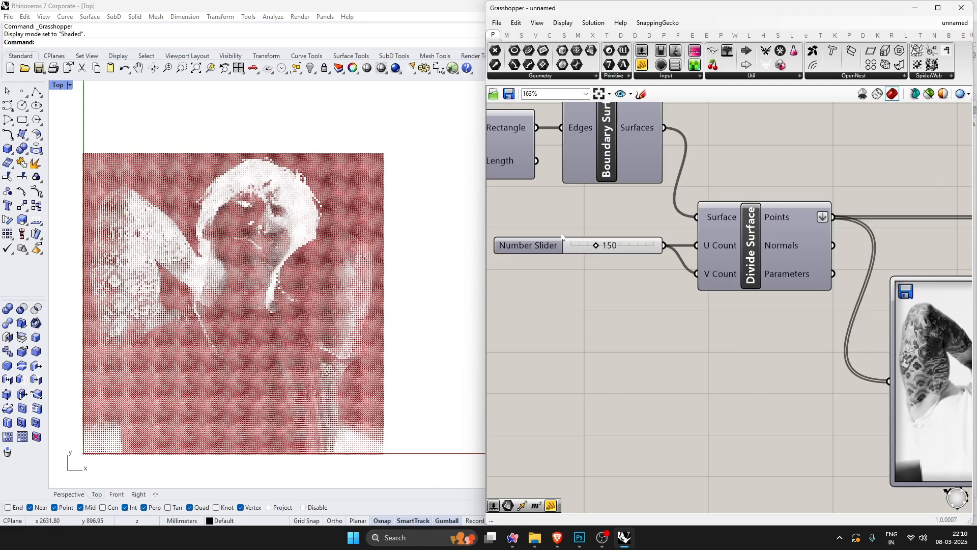
Review the chain from Image Sampler through Bounds, Construct Domain and Remap Numbers to the Circle radius.
scroll(712, 281, "up", 4)
left_click(724, 252)
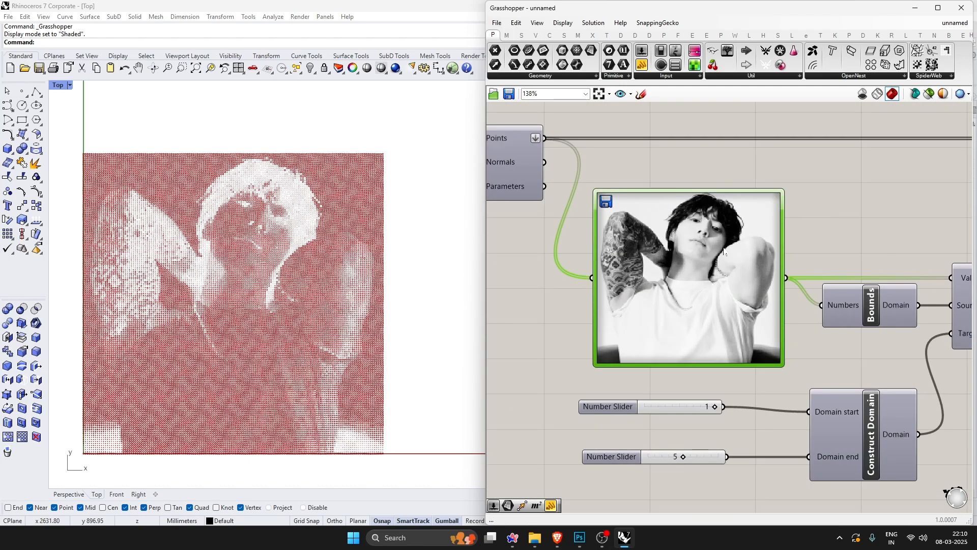
scroll(609, 283, "down", 4)
scroll(821, 283, "up", 3)
scroll(700, 297, "down", 1)
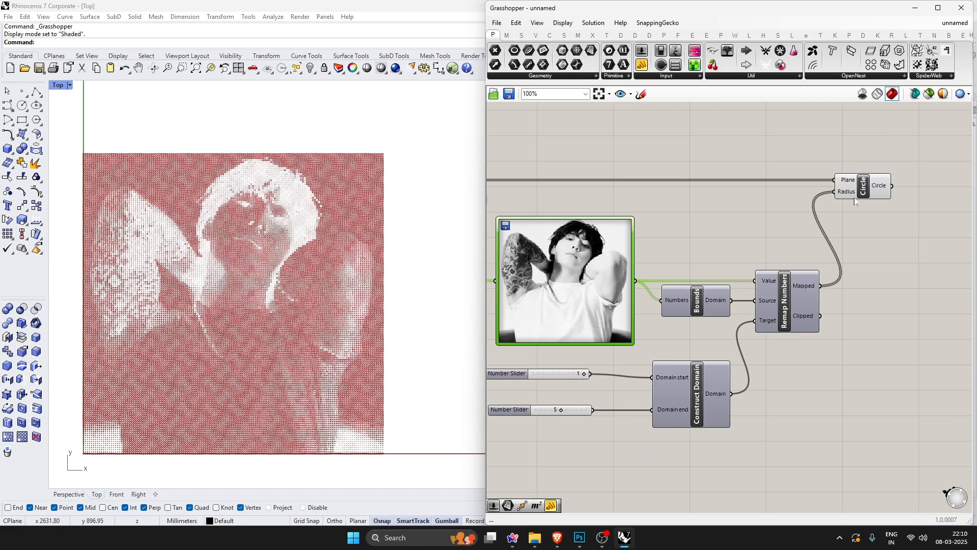
scroll(848, 192, "up", 2)
scroll(825, 268, "down", 1)
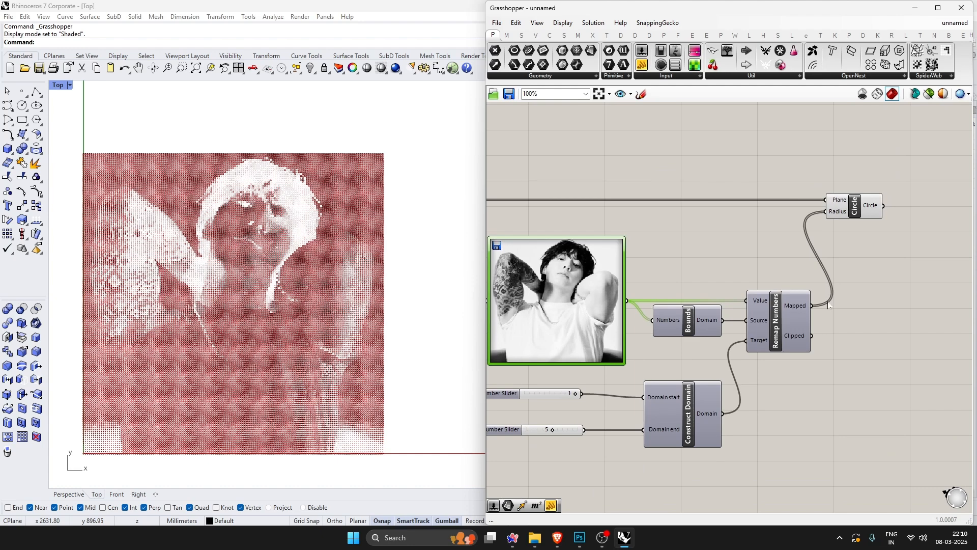
scroll(828, 304, "down", 3)
scroll(582, 285, "up", 4)
scroll(613, 323, "down", 4)
scroll(771, 316, "up", 4)
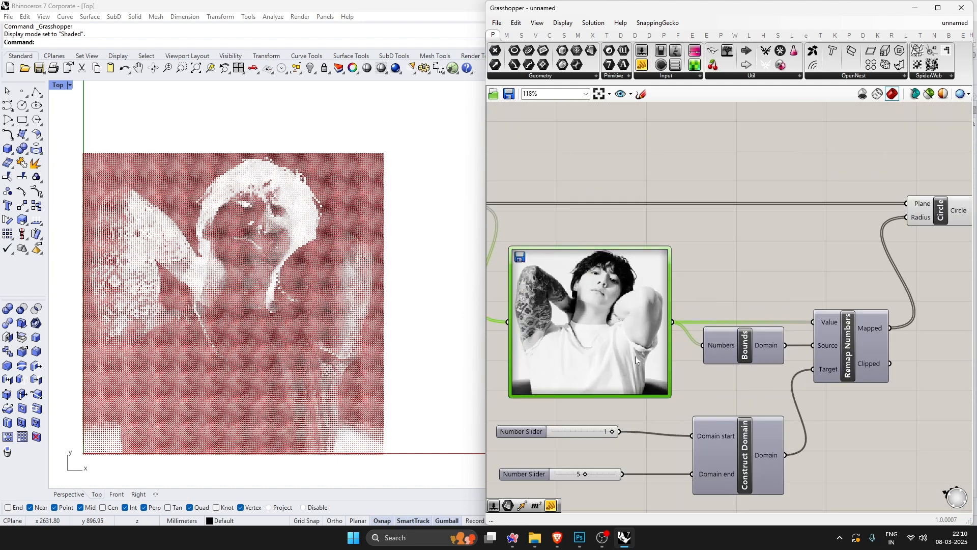
scroll(637, 360, "down", 4)
scroll(814, 351, "up", 5)
scroll(668, 328, "down", 4)
scroll(685, 367, "up", 4)
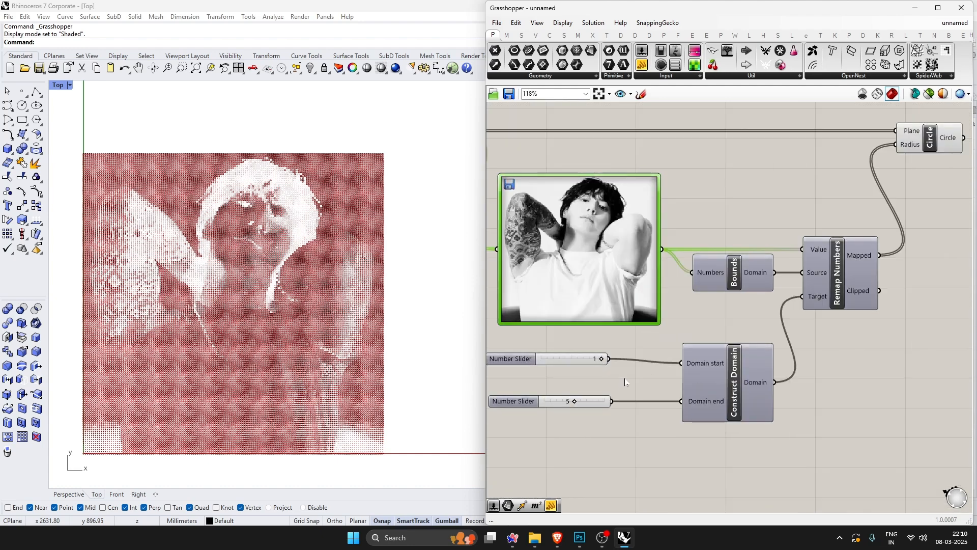
Swap the two domain sliders so 5 feeds Domain start, and set the one feeding Domain end to 0.
left_click_drag(683, 370, 682, 363)
left_click_drag(608, 358, 683, 401)
left_click_drag(571, 357, 593, 362)
left_click_drag(578, 420, 548, 415)
left_click(634, 429)
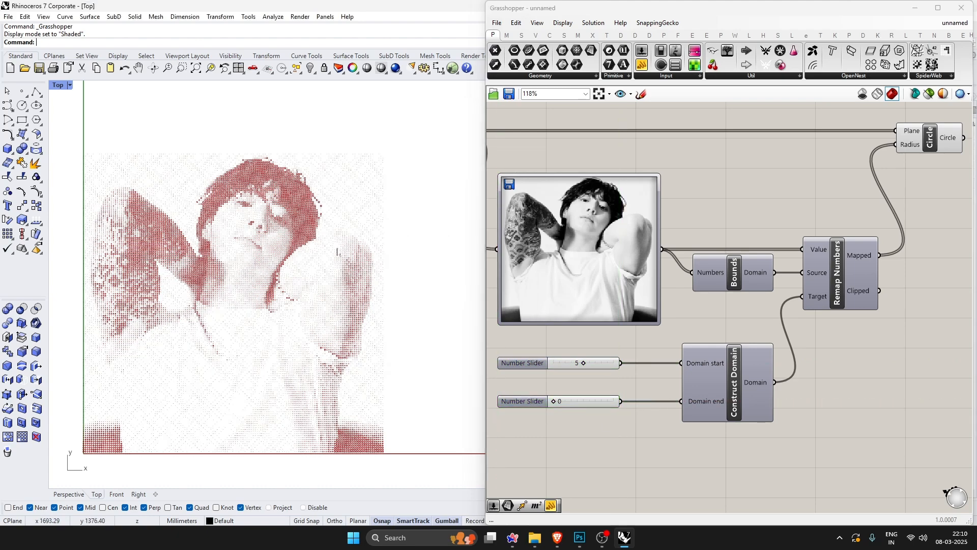
Inspect the circle portrait up close in the Top viewport and try a Domain start value of 7.
scroll(341, 270, "up", 5)
scroll(352, 277, "down", 5)
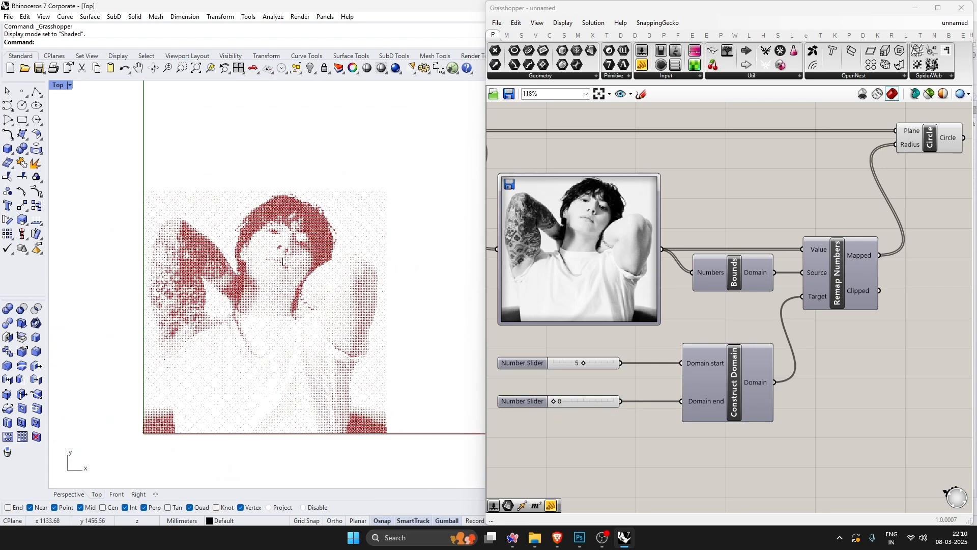
scroll(249, 269, "down", 2)
scroll(248, 268, "up", 4)
scroll(352, 242, "down", 3)
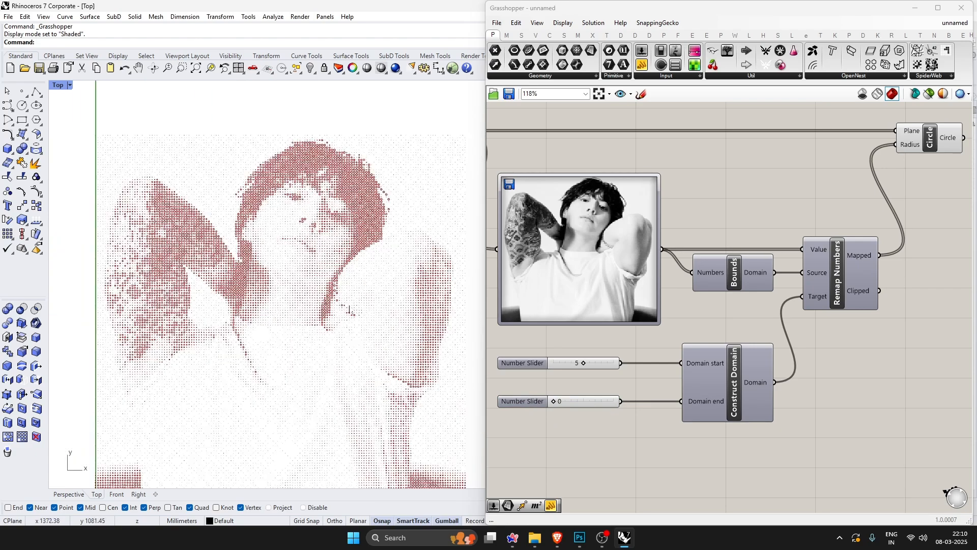
scroll(358, 311, "up", 3)
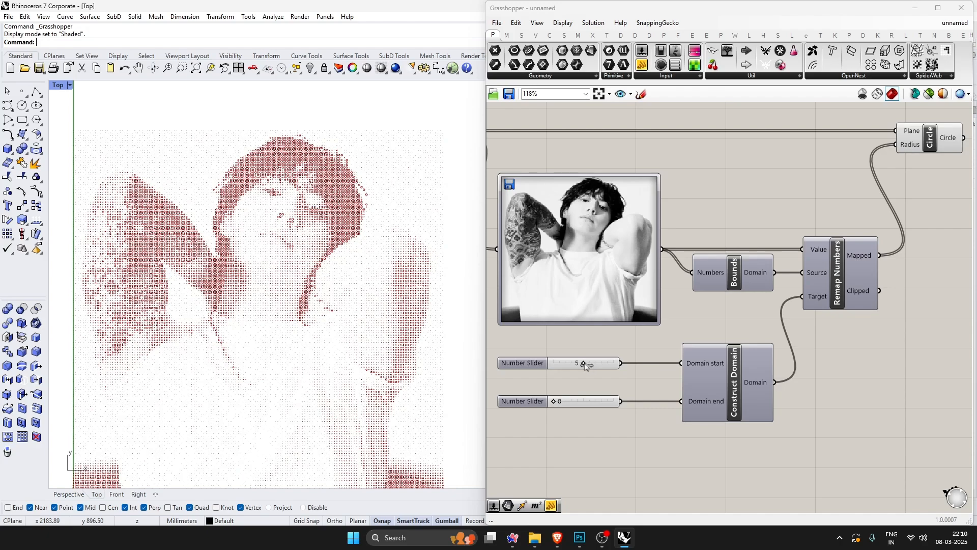
mouse_move(584, 365)
left_mouse_down()
mouse_move(639, 373)
mouse_move(583, 380)
mouse_move(595, 378)
left_mouse_up()
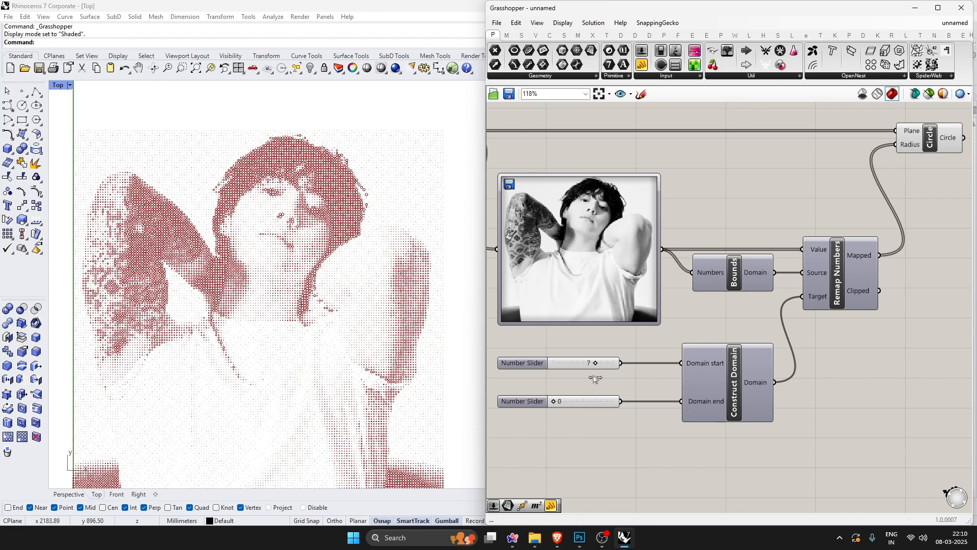
Set the Domain start slider to 6 after checking circle spacing, and inspect the whole portrait pattern.
scroll(381, 343, "up", 5)
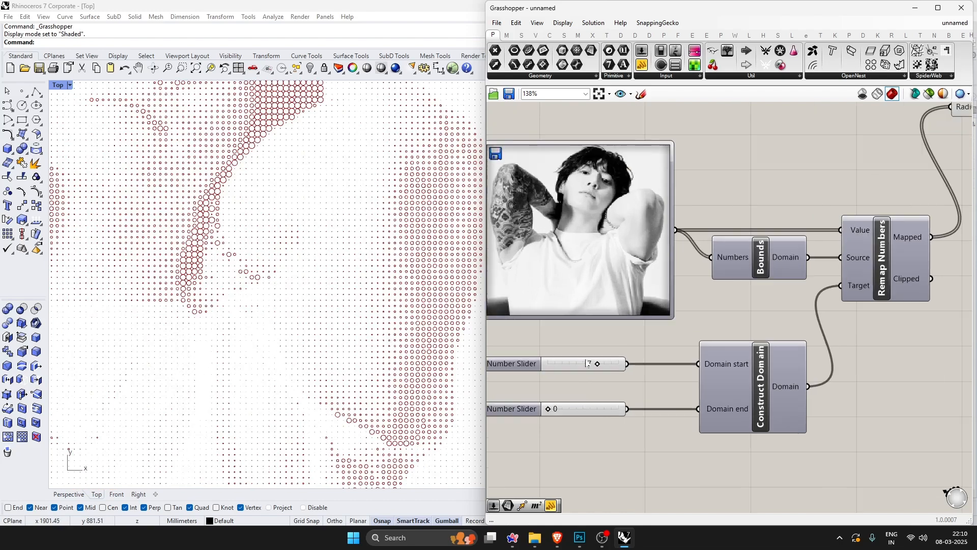
scroll(585, 360, "up", 3)
left_click_drag(610, 369, 593, 374)
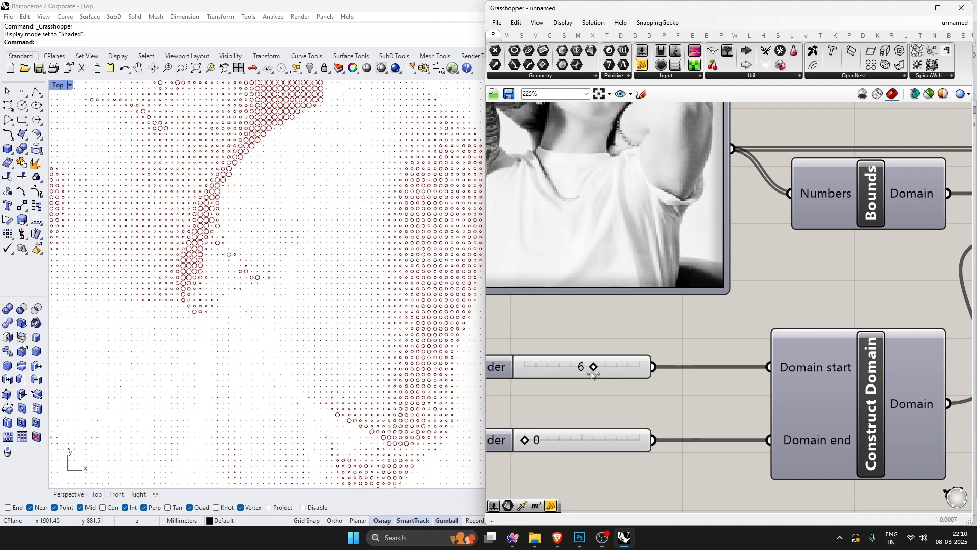
scroll(450, 305, "down", 5)
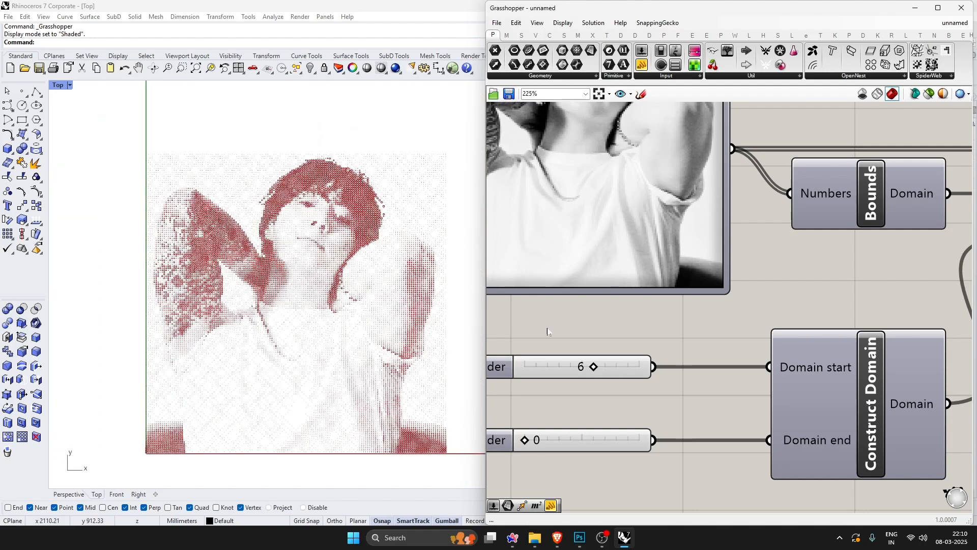
scroll(743, 338, "down", 3)
scroll(743, 338, "down", 4)
scroll(794, 315, "up", 6)
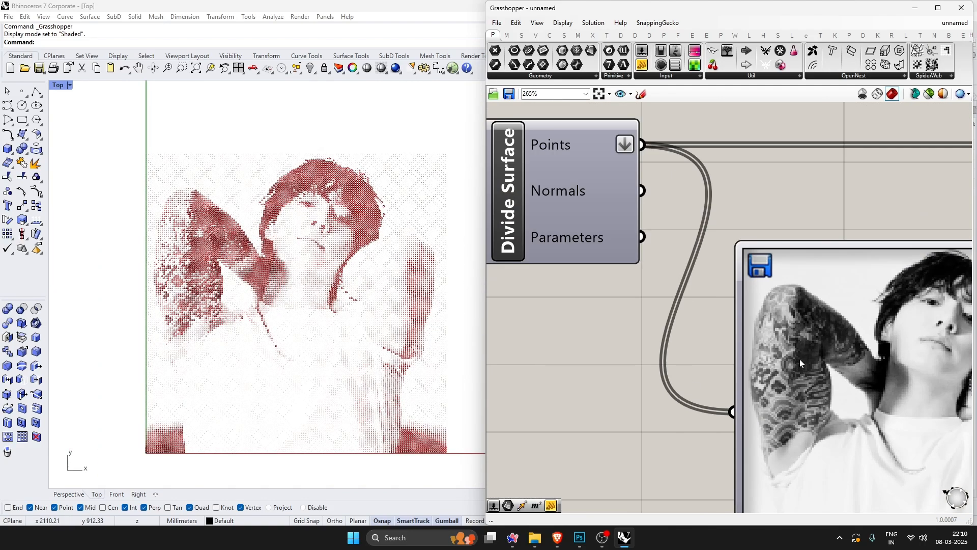
Try a value of 200 for the Divide Surface U and V counts and check the circle portrait.
scroll(826, 335, "up", 2)
double_click(544, 267)
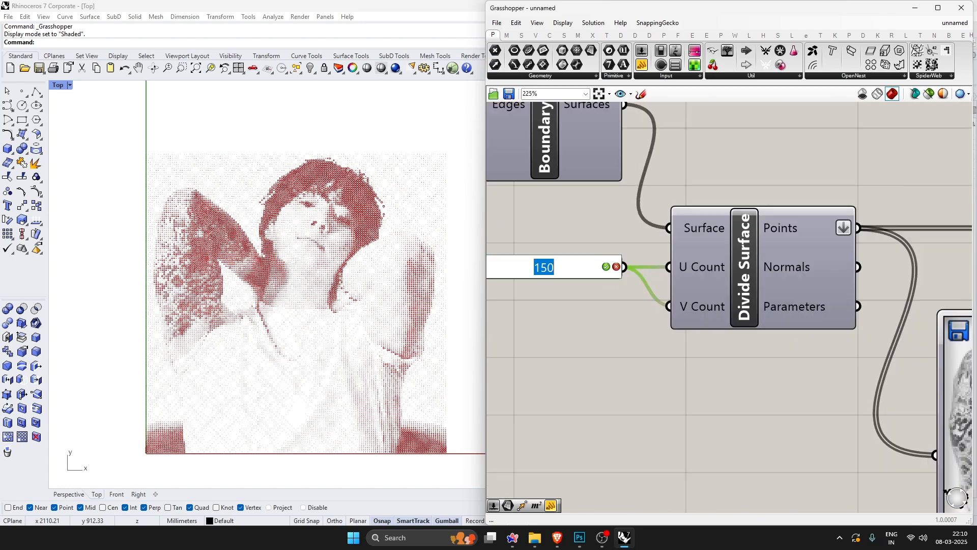
type("200")
key("Return")
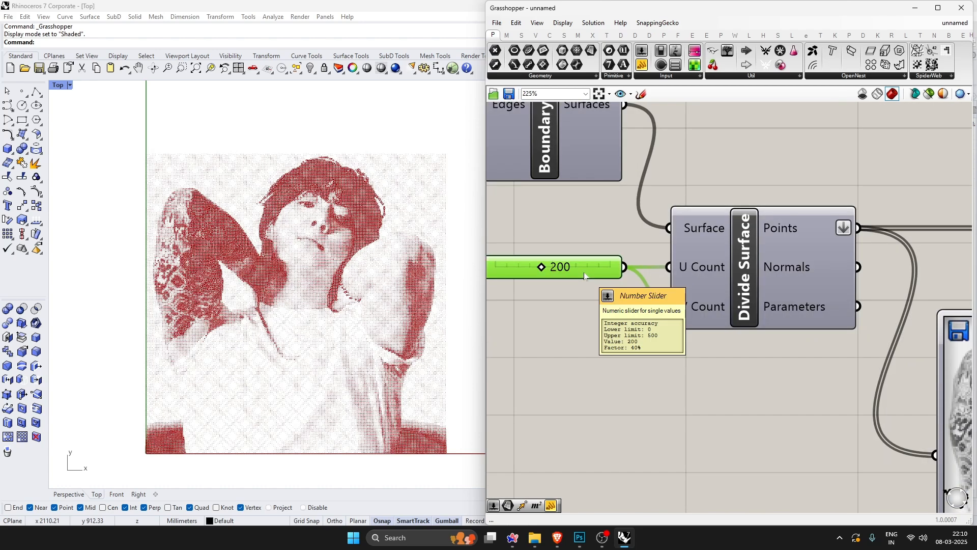
left_click(585, 287)
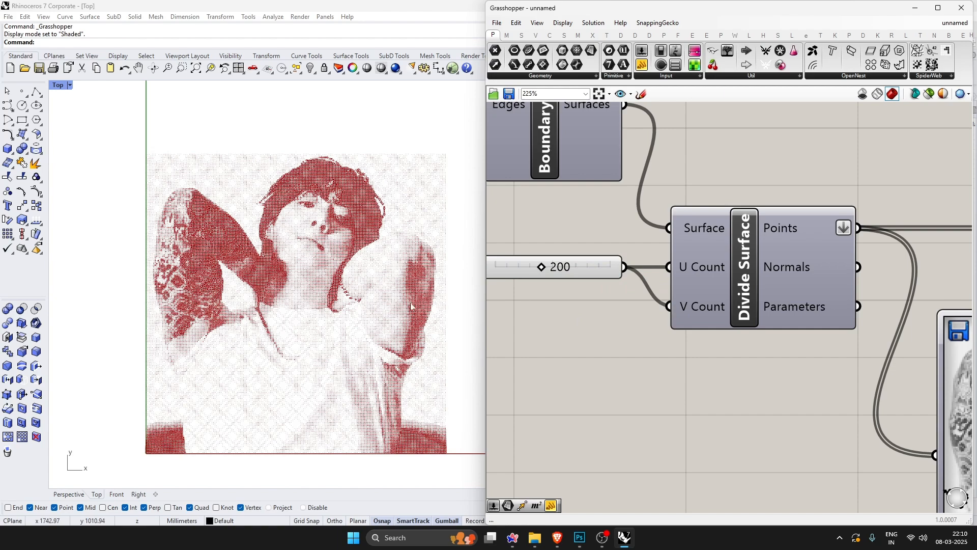
scroll(420, 293, "up", 2)
scroll(314, 295, "down", 1)
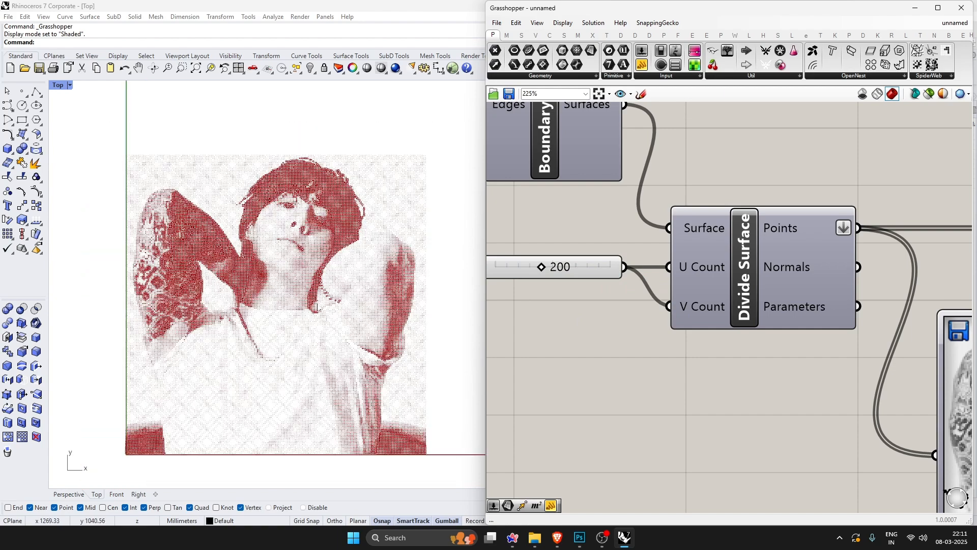
scroll(318, 306, "up", 1)
Try a value of 250 for the Divide Surface U and V counts and inspect the portrait up close.
left_click(581, 273)
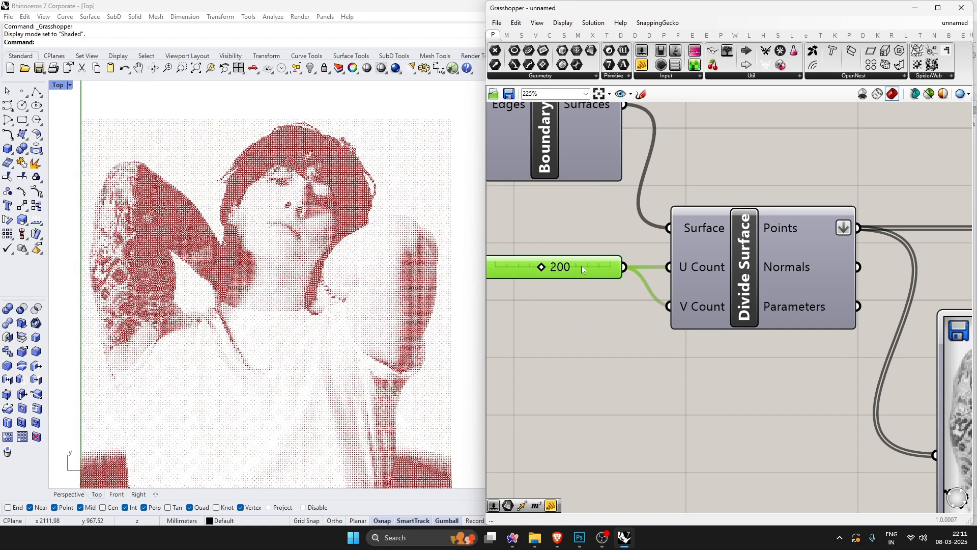
double_click(582, 269)
type("250")
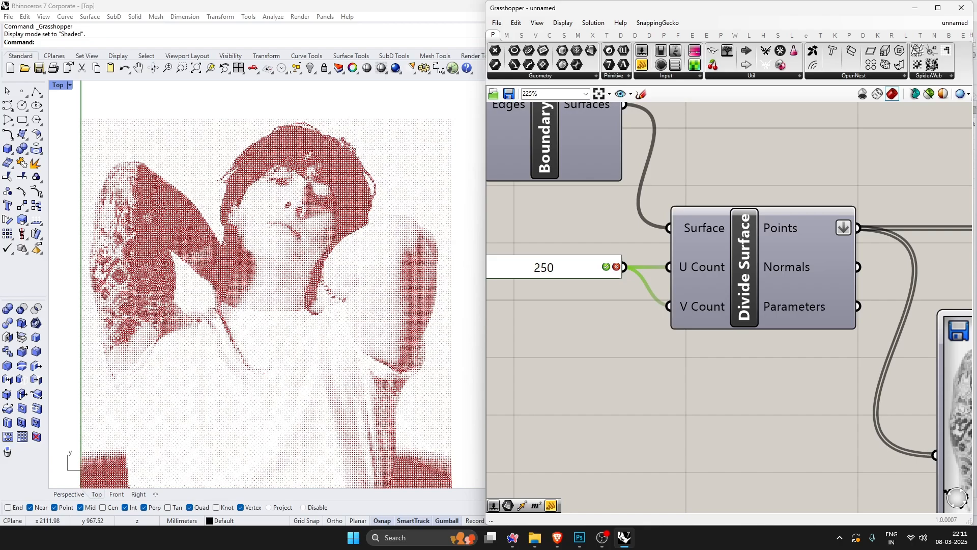
key("Return")
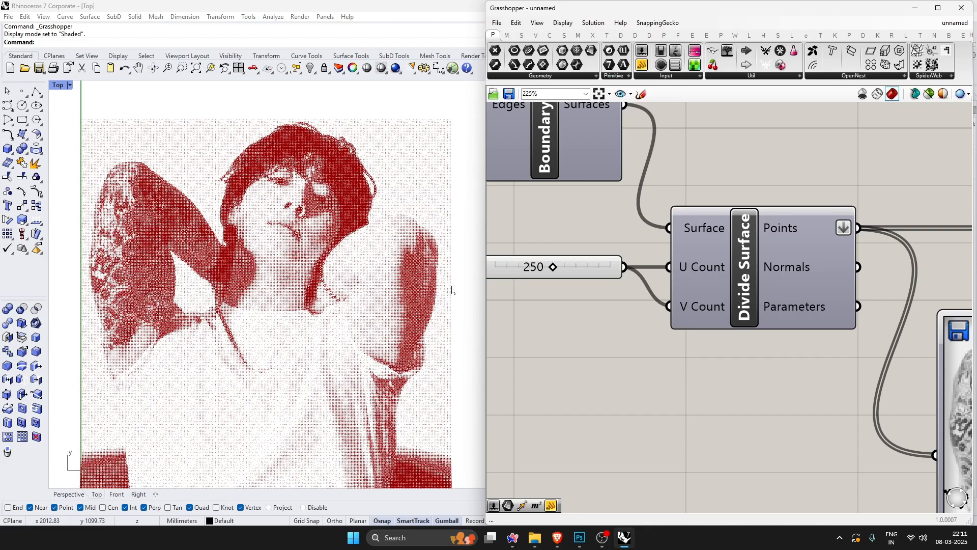
scroll(416, 279, "up", 8)
scroll(416, 279, "down", 10)
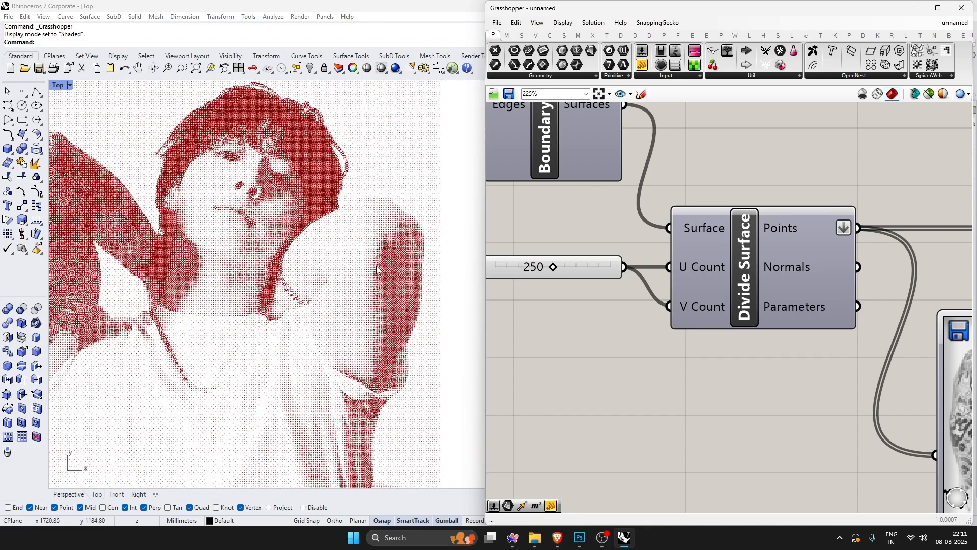
scroll(253, 289, "down", 1)
scroll(253, 289, "up", 2)
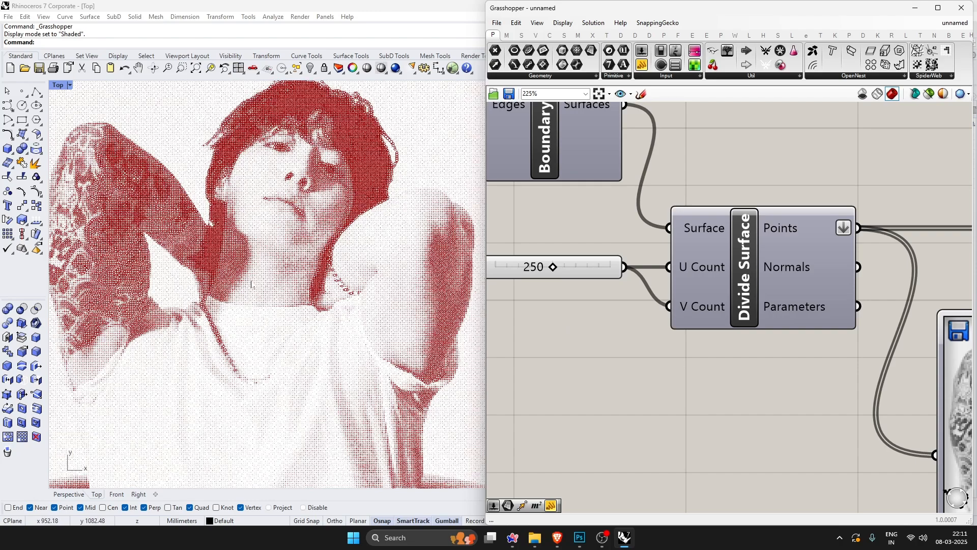
scroll(253, 289, "down", 2)
Set the slider feeding the Divide Surface U and V counts to 300.
double_click(570, 268)
type("300")
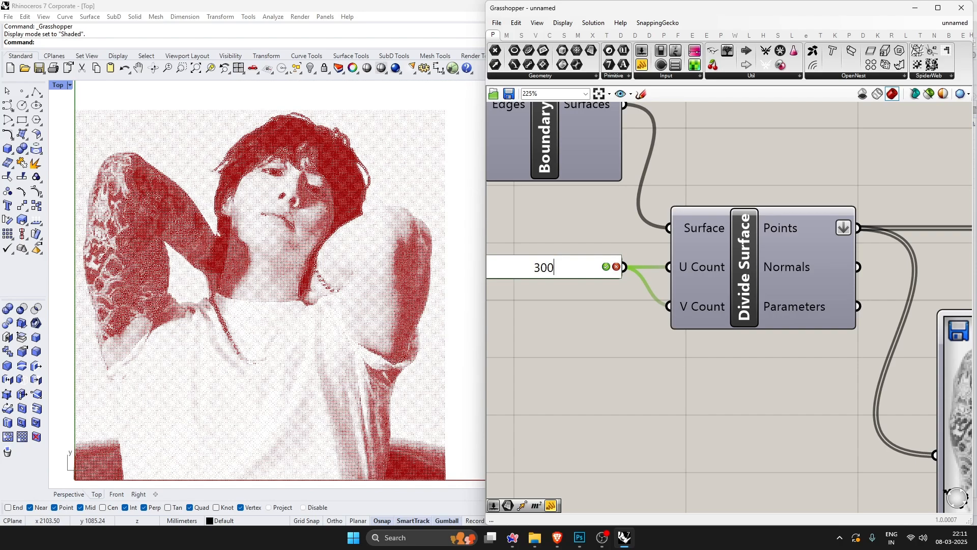
key("Return")
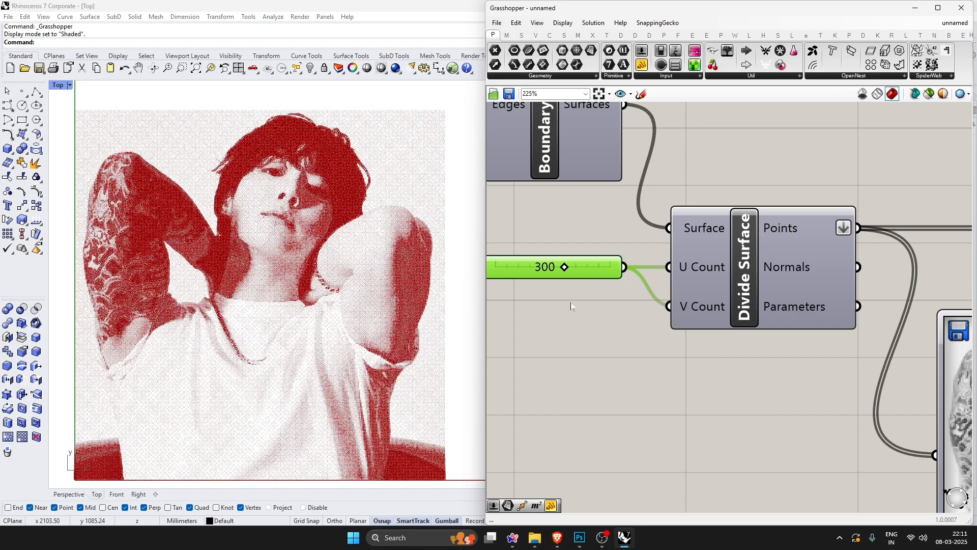
left_click(571, 306)
Add a Smaller Than component after Remap Numbers and feed the Mapped values into its First Number.
scroll(548, 262, "down", 4)
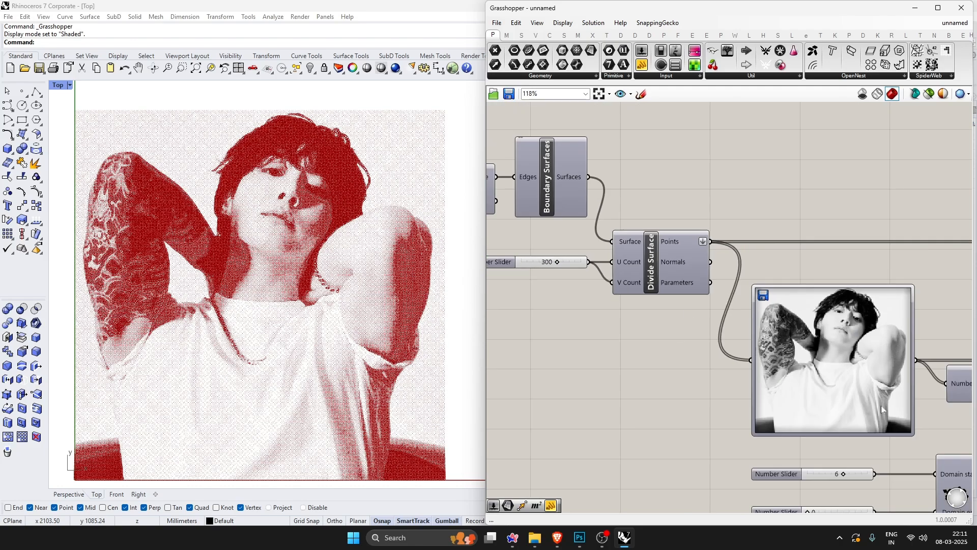
scroll(660, 437, "up", 4)
scroll(630, 418, "down", 5)
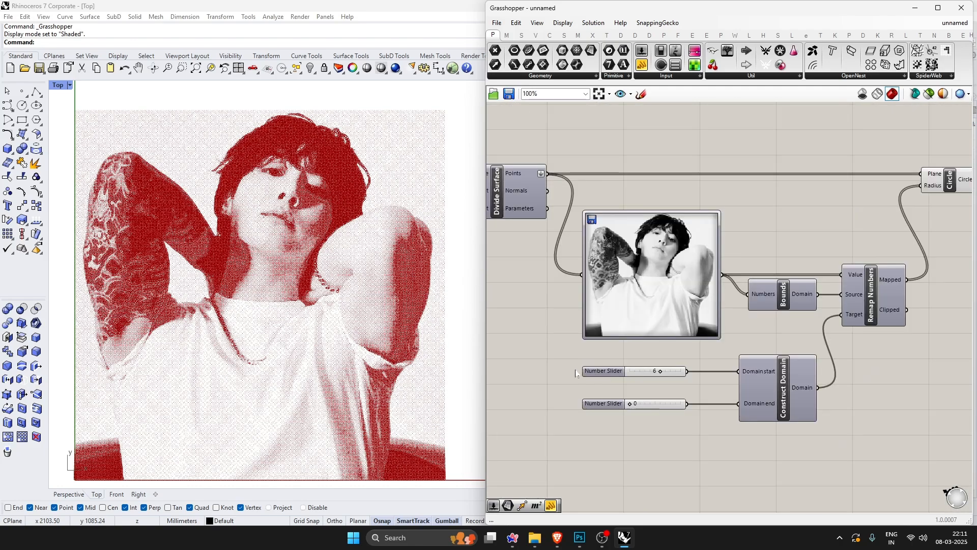
scroll(794, 326, "up", 5)
double_click(784, 345)
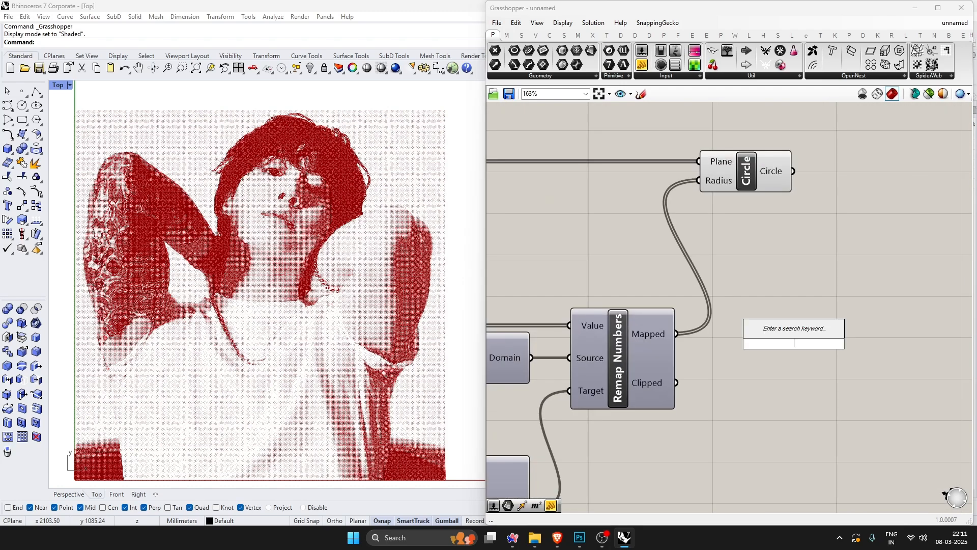
type("smaller than")
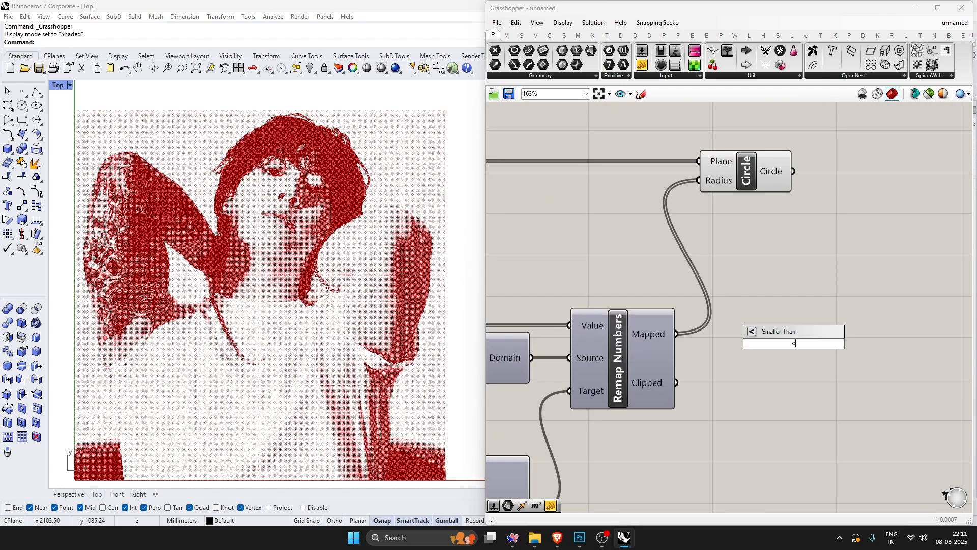
key("Return")
left_click_drag(676, 334, 851, 352)
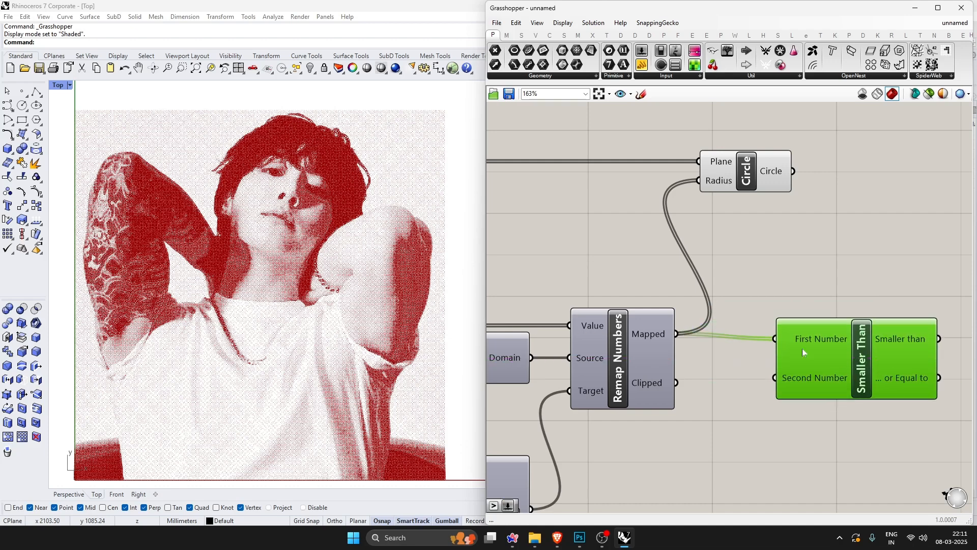
Create a number slider of 0.9, connect it to Smaller Than's Second Number, and line the two up below Remap Numbers.
scroll(851, 352, "down", 2)
double_click(690, 376)
type("0.9")
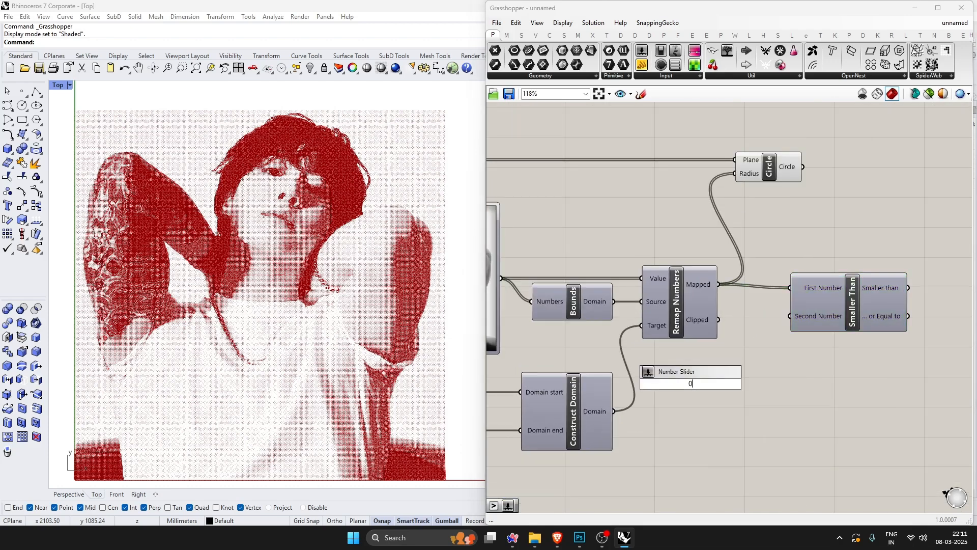
key("Return")
left_click_drag(754, 384, 845, 301)
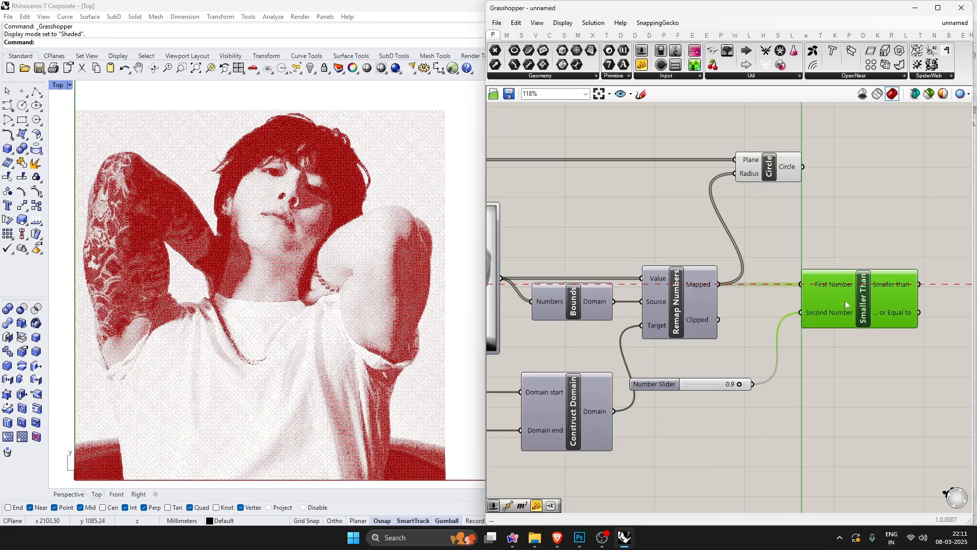
left_click_drag(698, 384, 721, 379)
left_click_drag(831, 308, 823, 375)
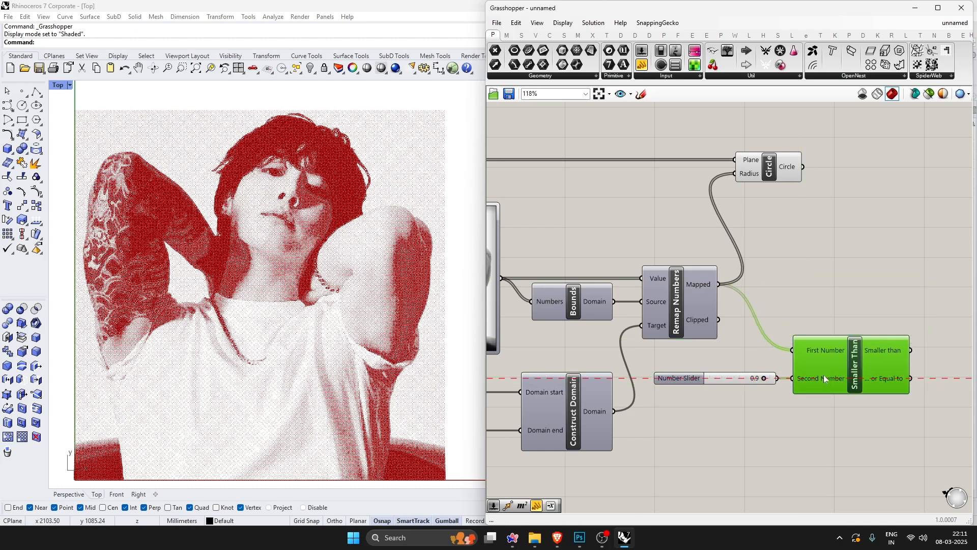
Add a Cull Pattern component taking the Mapped values as List and the Smaller than result as Cull Pattern.
right_click_drag(927, 304, 813, 308)
double_click(813, 307)
type("cull")
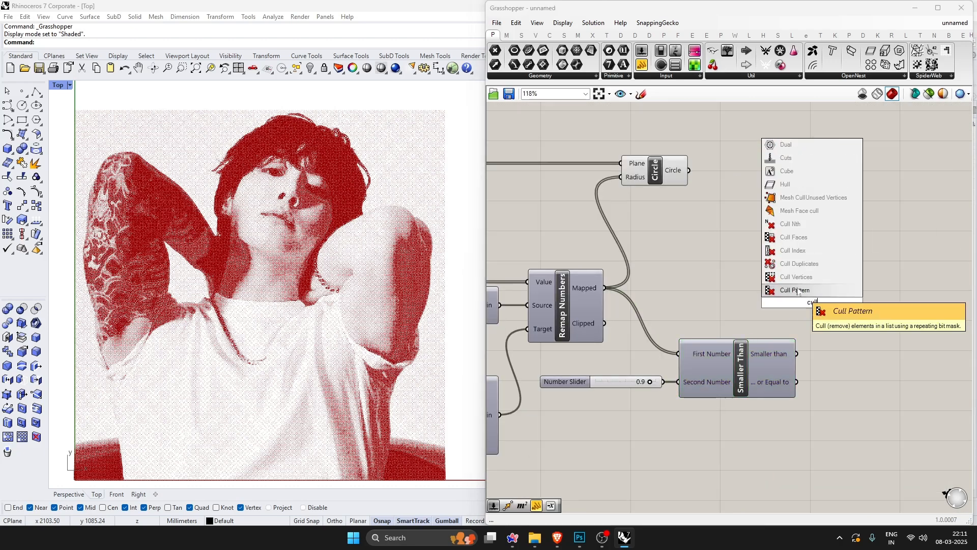
left_click(798, 290)
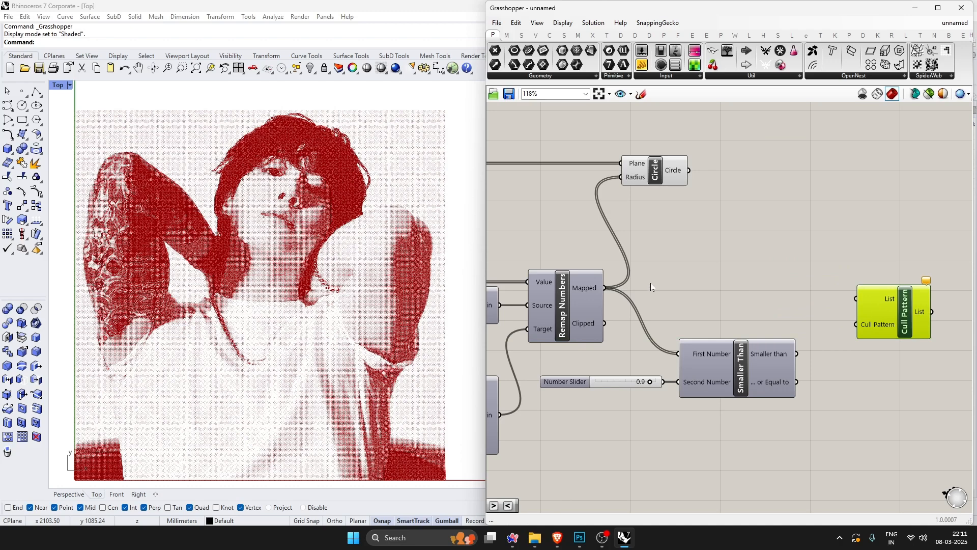
left_click_drag(612, 291, 863, 307)
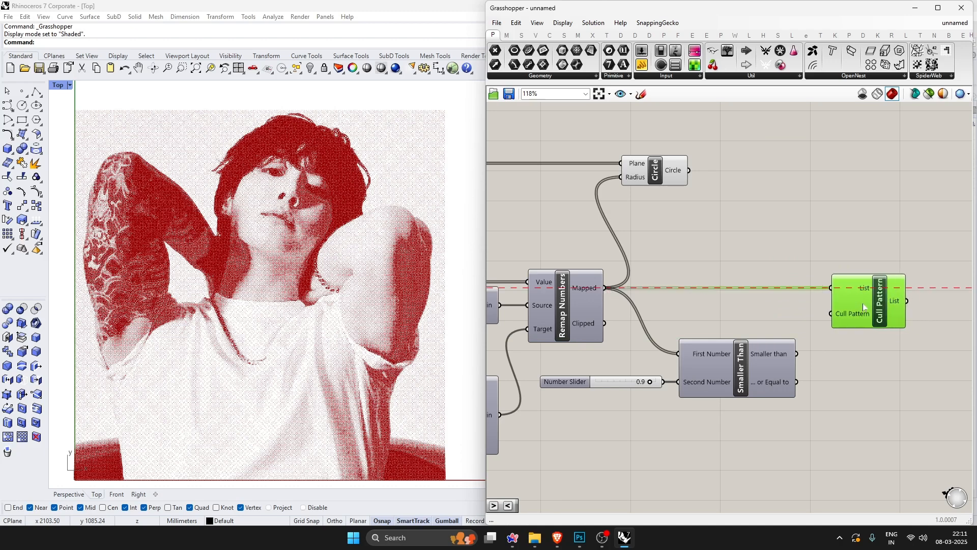
left_click_drag(798, 355, 834, 315)
left_click(867, 308)
Duplicate the Cull Pattern component above the first and replace the copy's List input with the Divide Surface points.
left_click_drag(907, 301, 617, 181)
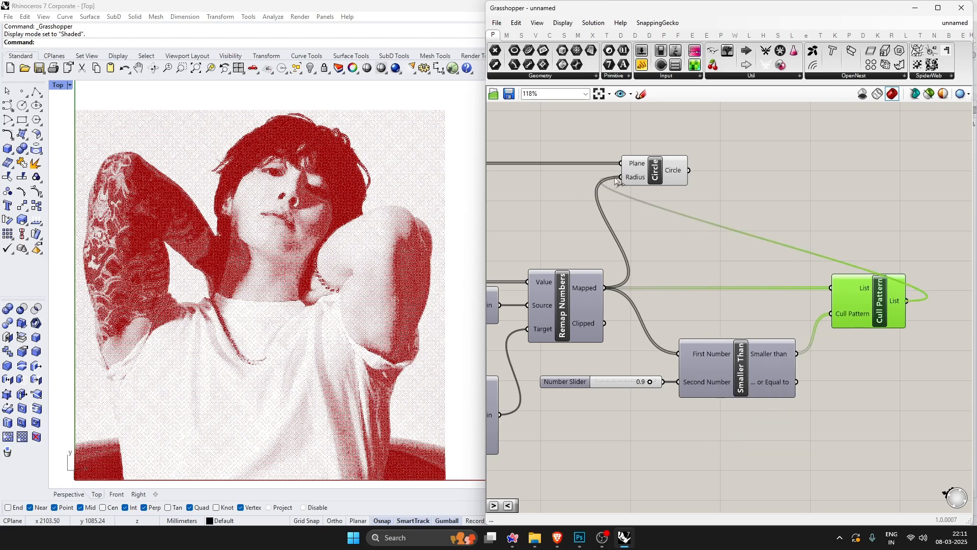
left_click_drag(615, 178, 626, 210)
key("ctrl+c")
key("ctrl+v")
left_click_drag(890, 318, 891, 255)
scroll(753, 216, "down", 5)
scroll(587, 205, "up", 3)
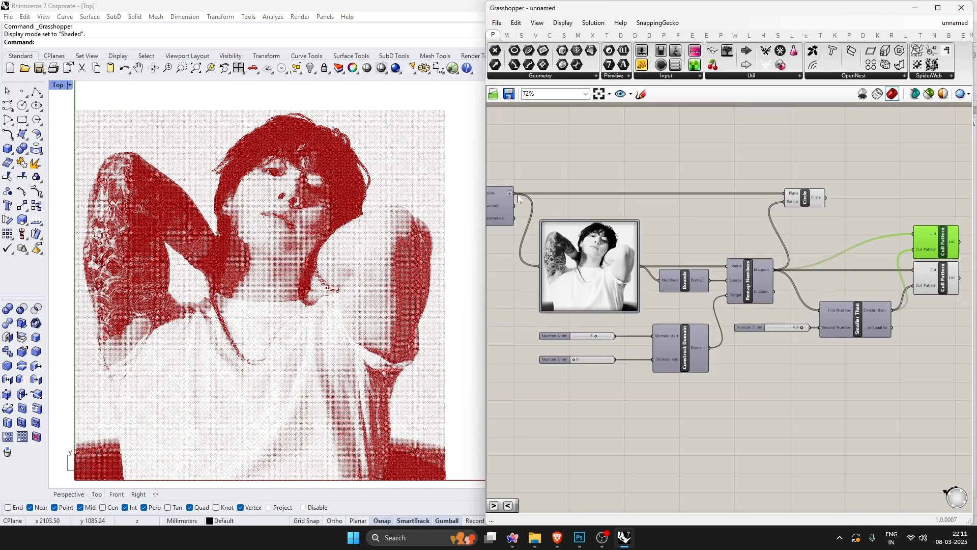
left_click_drag(514, 194, 913, 234)
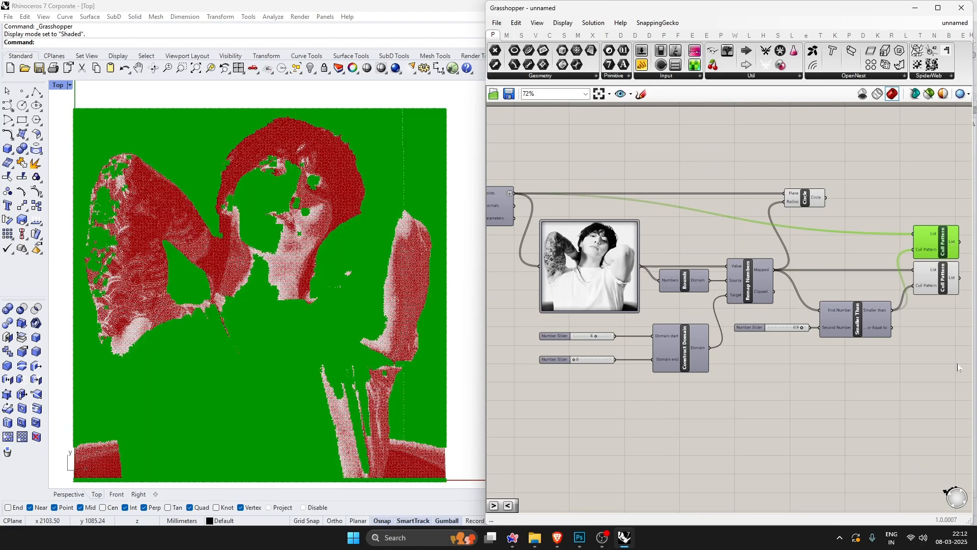
left_click(956, 365)
Move Circle past the Cull Pattern components and connect the culled points to Plane and the culled values to Radius.
right_click_drag(958, 203, 833, 251)
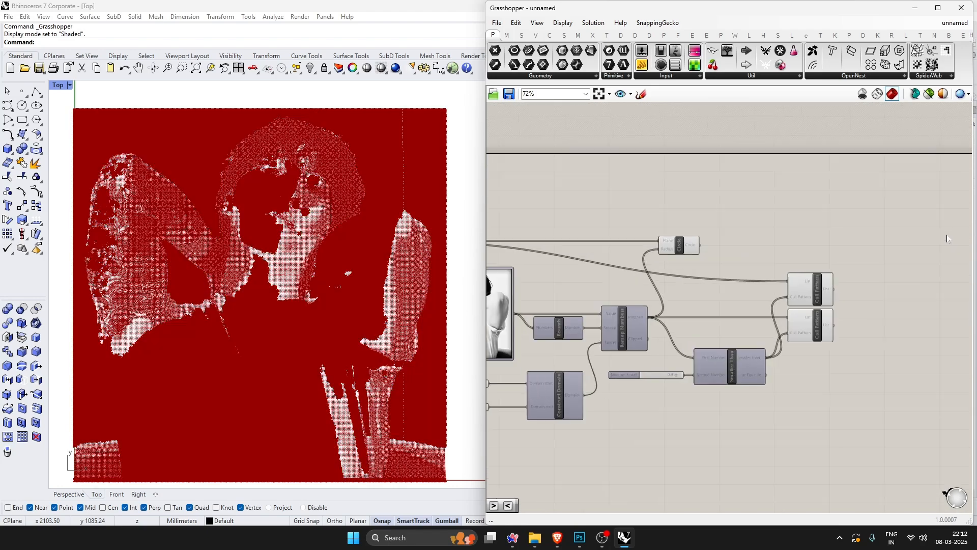
scroll(833, 251, "up", 2)
left_click_drag(616, 246, 919, 246)
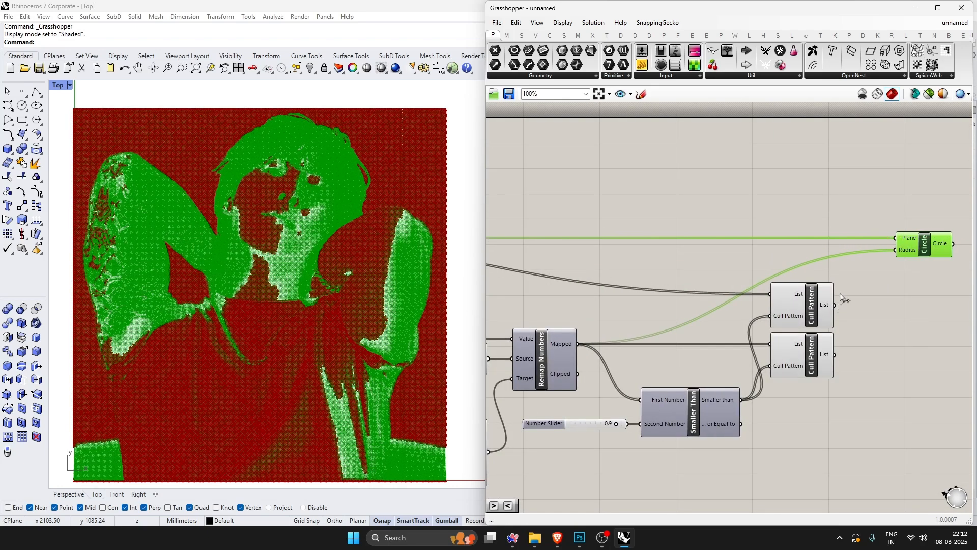
left_click_drag(835, 305, 895, 238)
left_click_drag(835, 354, 897, 249)
left_click(900, 330)
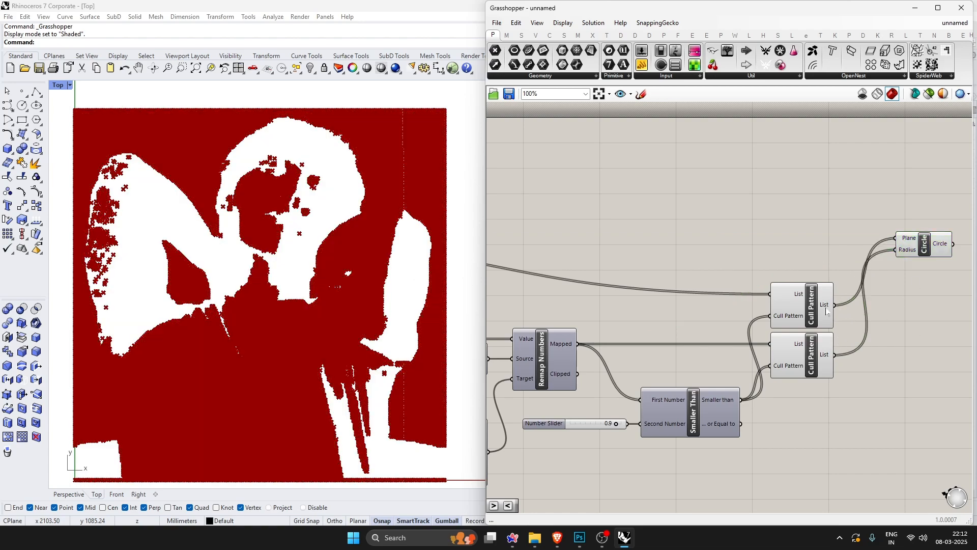
Turn off the preview of both Cull Pattern components and place Circle directly beside them.
left_click_drag(837, 403, 757, 206)
middle_click(798, 306)
left_click(797, 262)
left_click(805, 186)
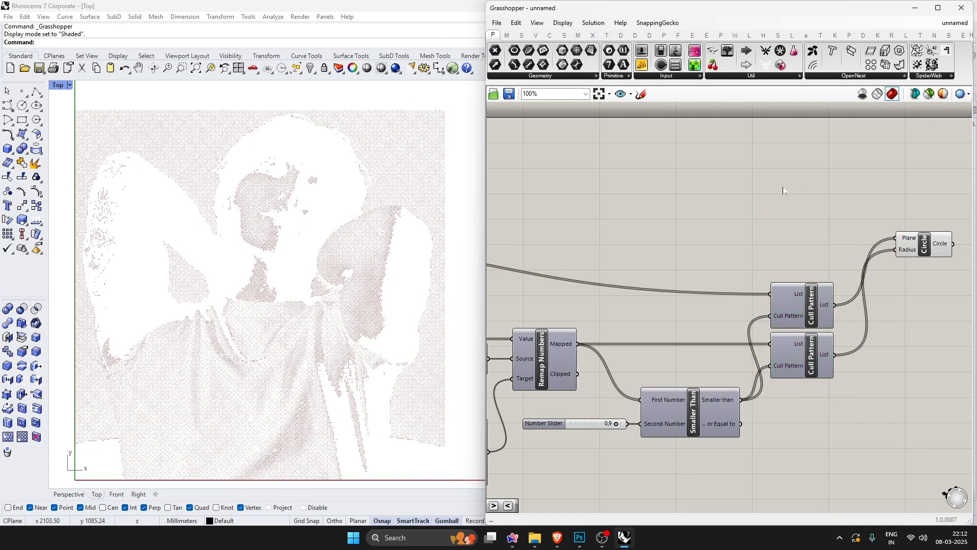
left_click_drag(923, 244, 899, 312)
left_click(875, 376)
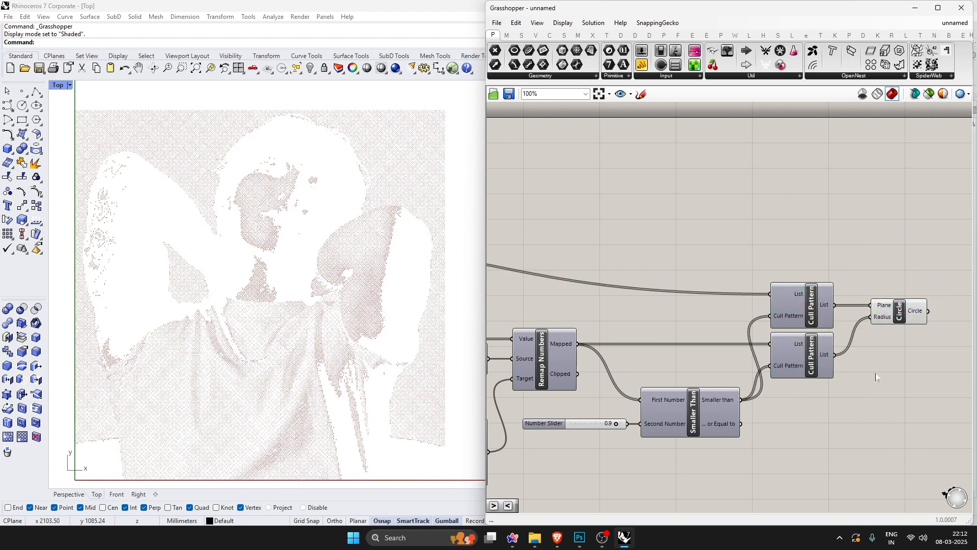
Invert the Cull Pattern input on both Cull Pattern components.
right_click(715, 402)
left_click(859, 437)
right_click(786, 371)
left_click(813, 429)
right_click(787, 322)
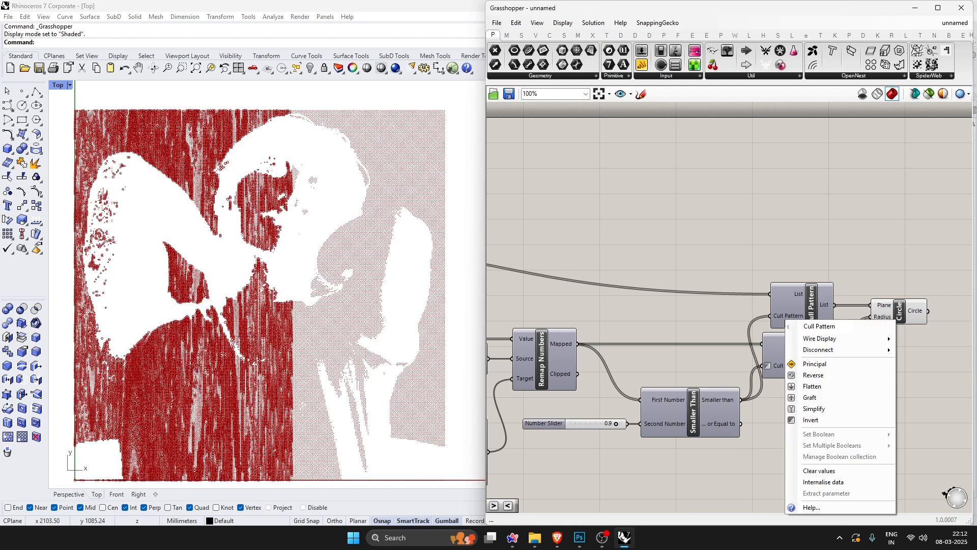
left_click(819, 420)
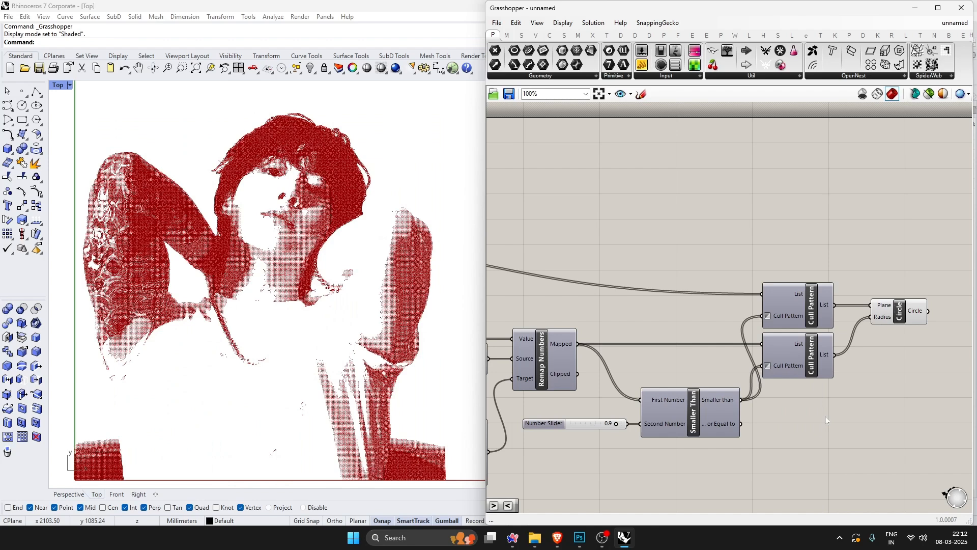
Set the slider feeding Smaller Than's Second Number to 0.6 and review the whole definition.
scroll(645, 446, "up", 8)
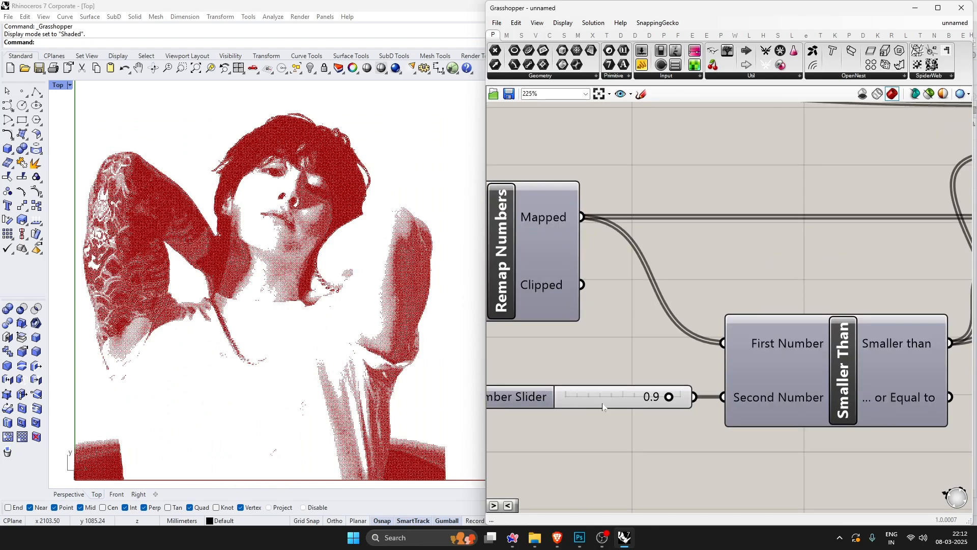
left_click_drag(715, 400, 674, 398)
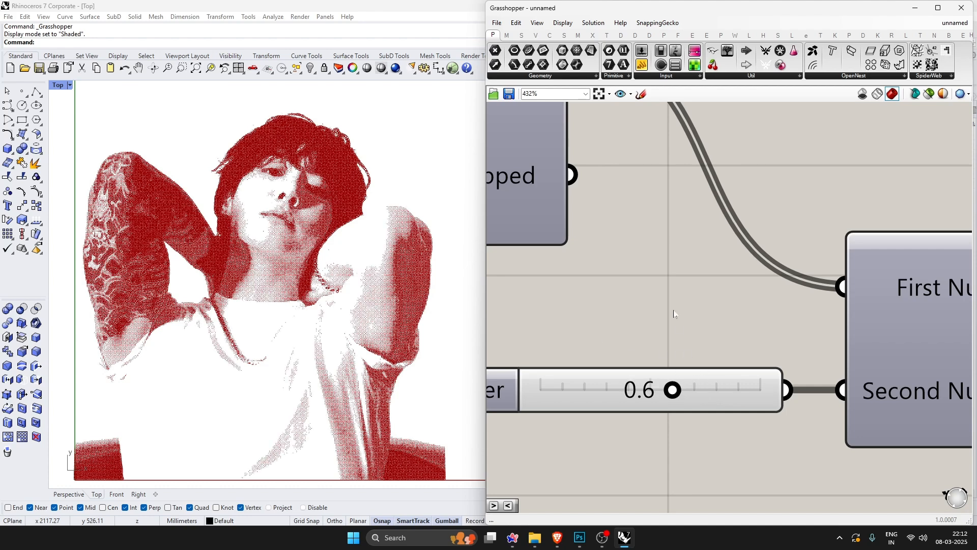
scroll(759, 337, "down", 4)
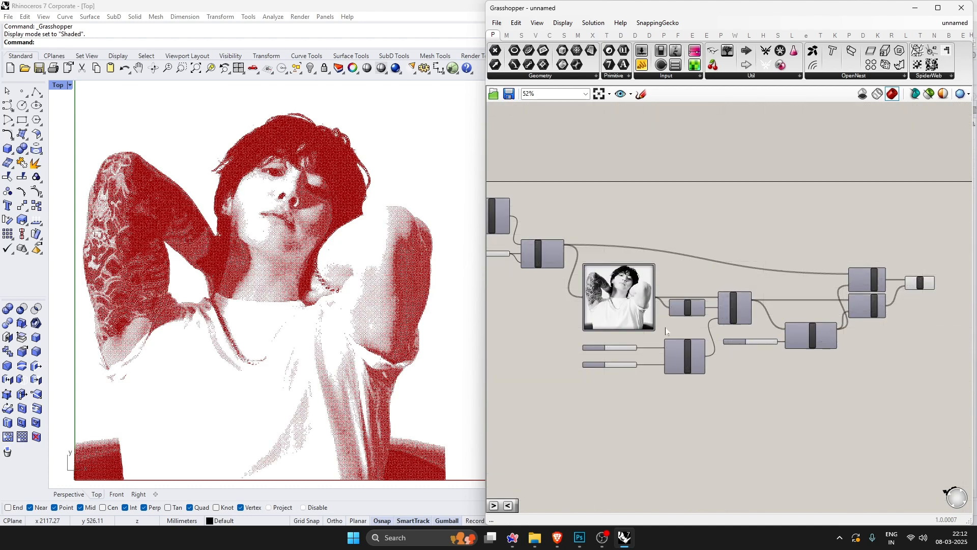
Resize the Image Sampler component slightly taller by extending its upper edge.
scroll(742, 298, "up", 4)
scroll(742, 298, "up", 2)
scroll(646, 296, "down", 3)
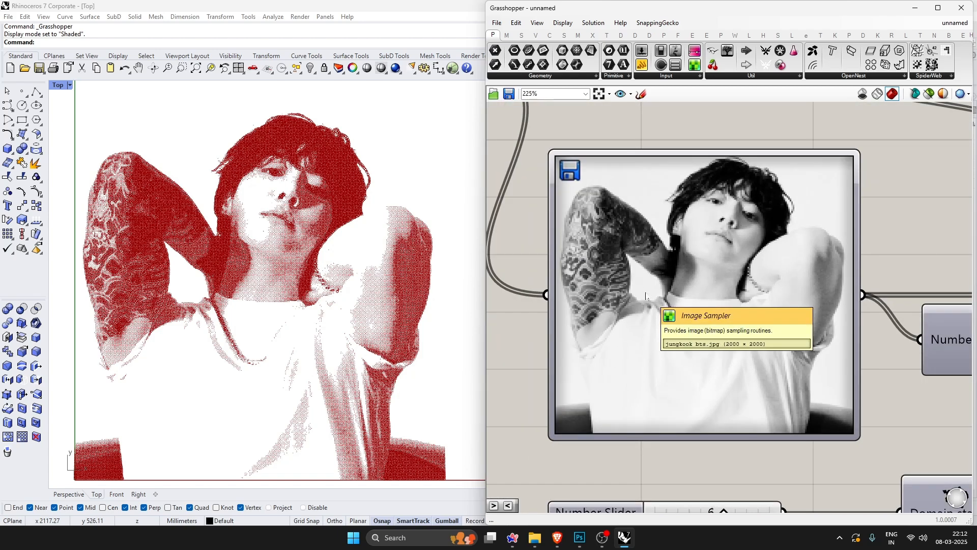
scroll(647, 296, "up", 2)
scroll(710, 291, "down", 2)
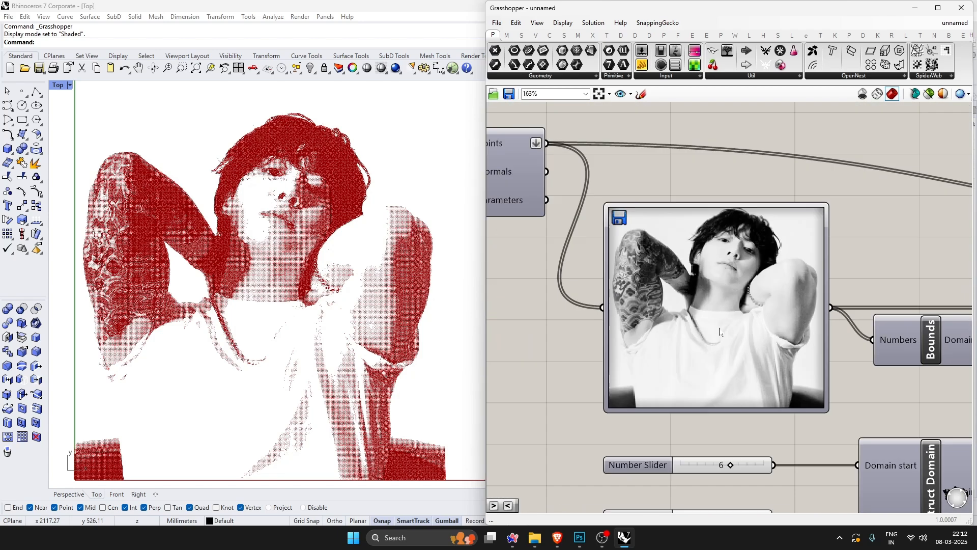
left_click_drag(710, 205, 725, 183)
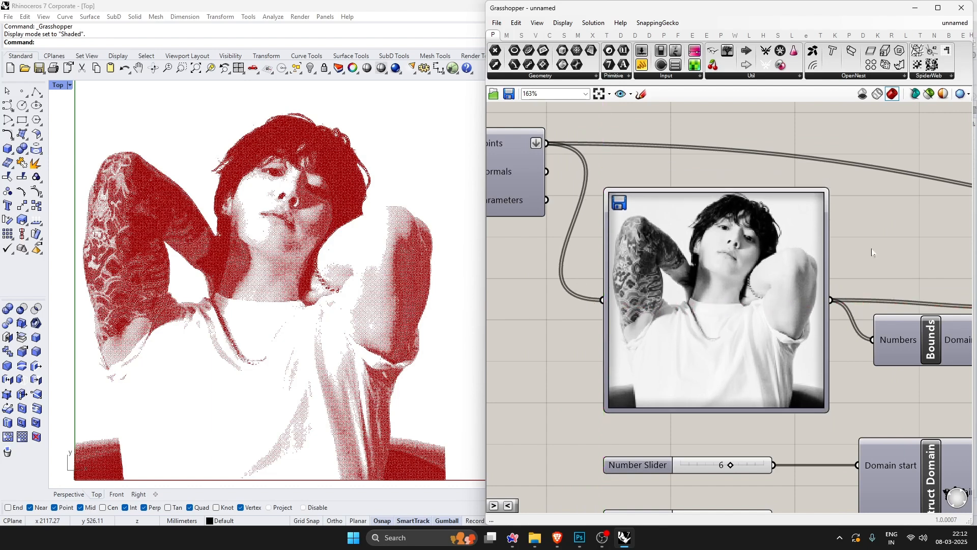
scroll(872, 250, "down", 4)
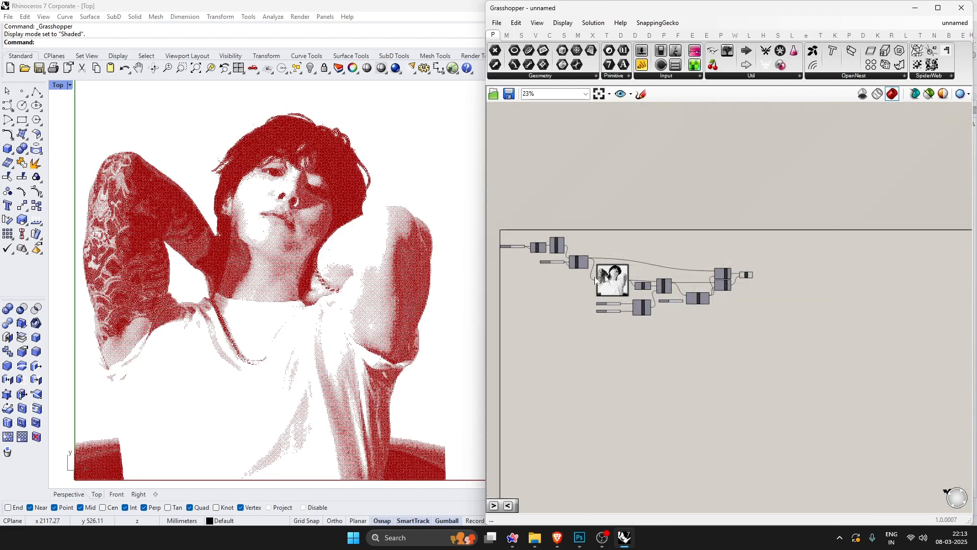
scroll(641, 291, "up", 3)
scroll(639, 286, "up", 3)
left_click(696, 287)
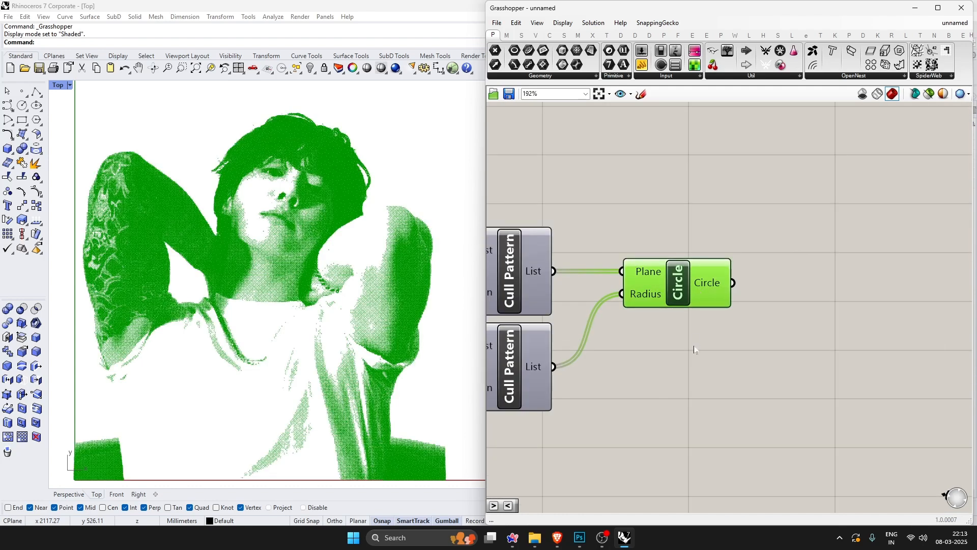
left_click(695, 347)
double_click(795, 275)
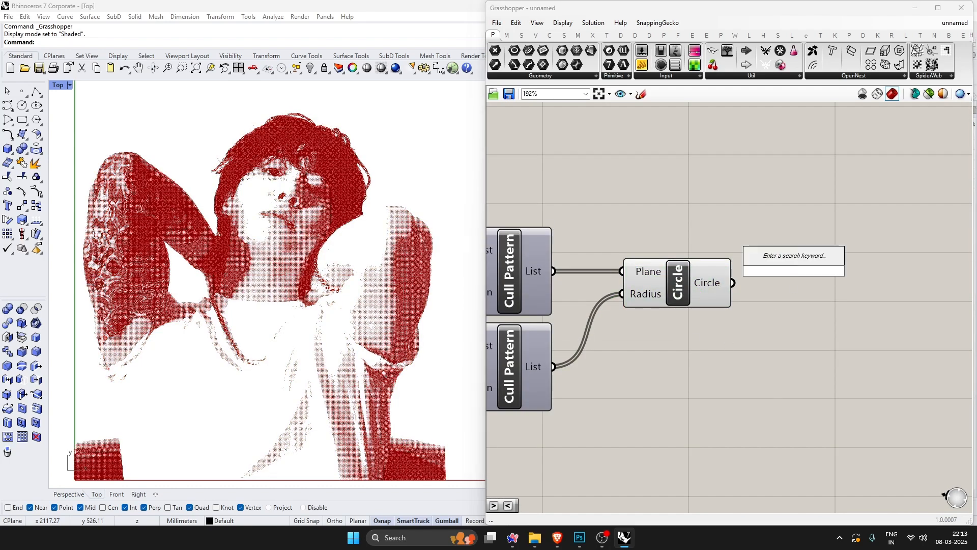
type("bound")
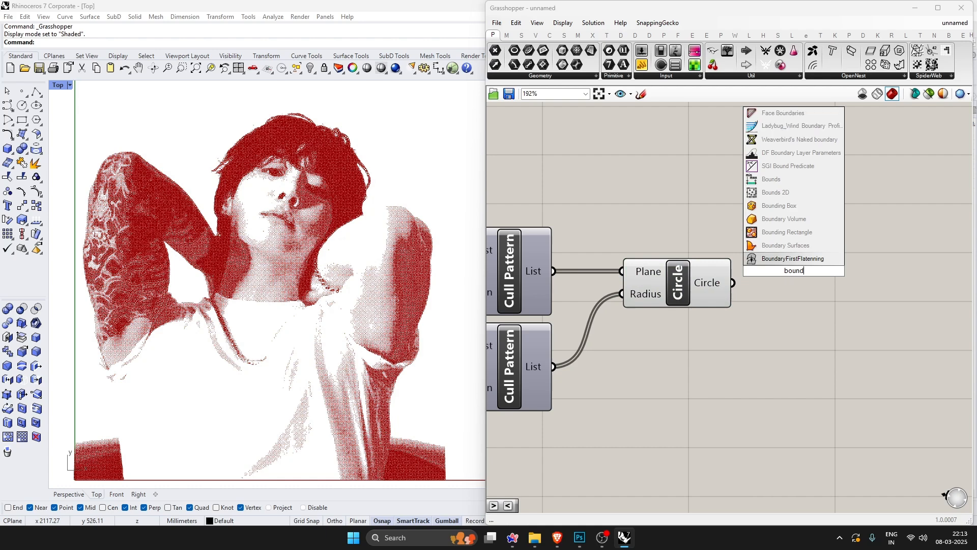
type("ary")
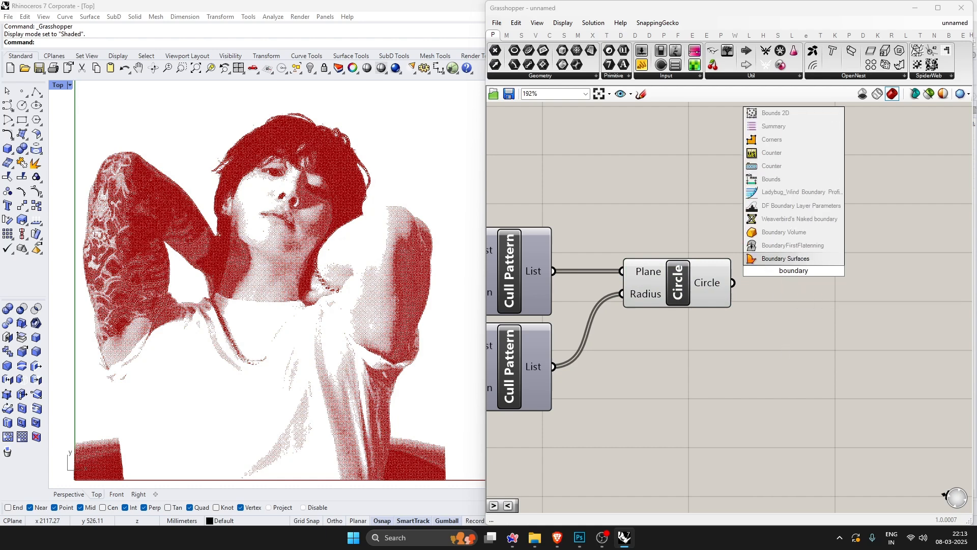
left_click(783, 341)
left_click_drag(684, 290, 676, 290)
double_click(826, 286)
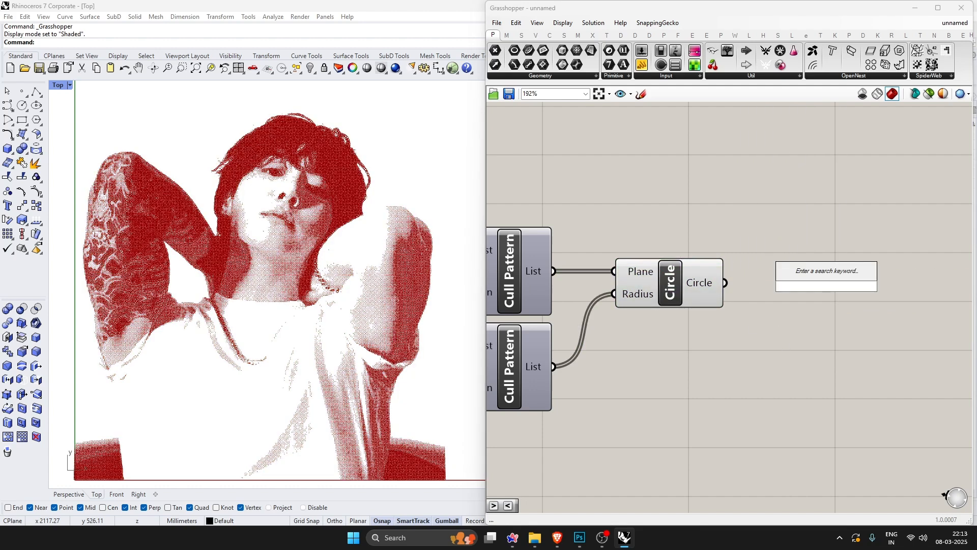
type("extrude")
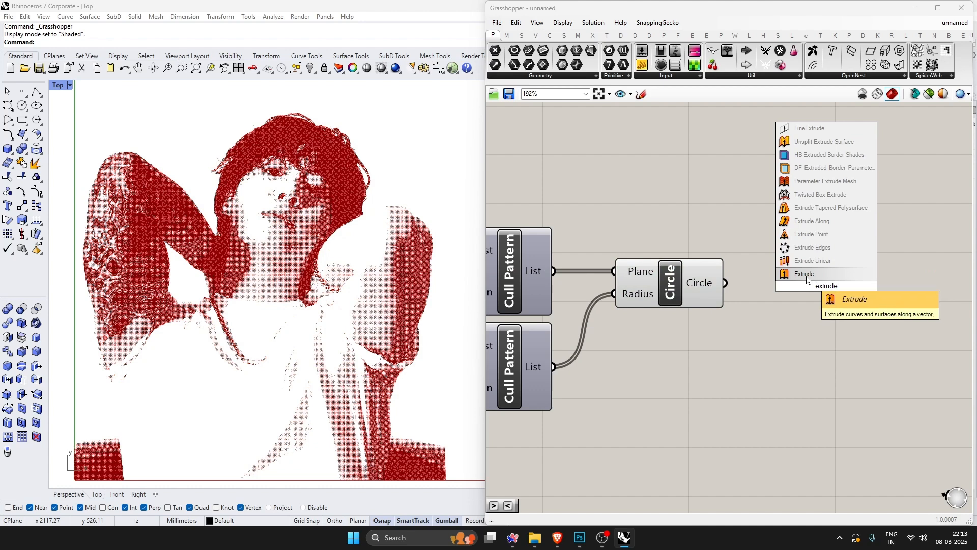
key("Escape")
Add a Boundary Surfaces component, connect the Circle output to its Edges input and place it beside Circle.
double_click(786, 338)
type("bound")
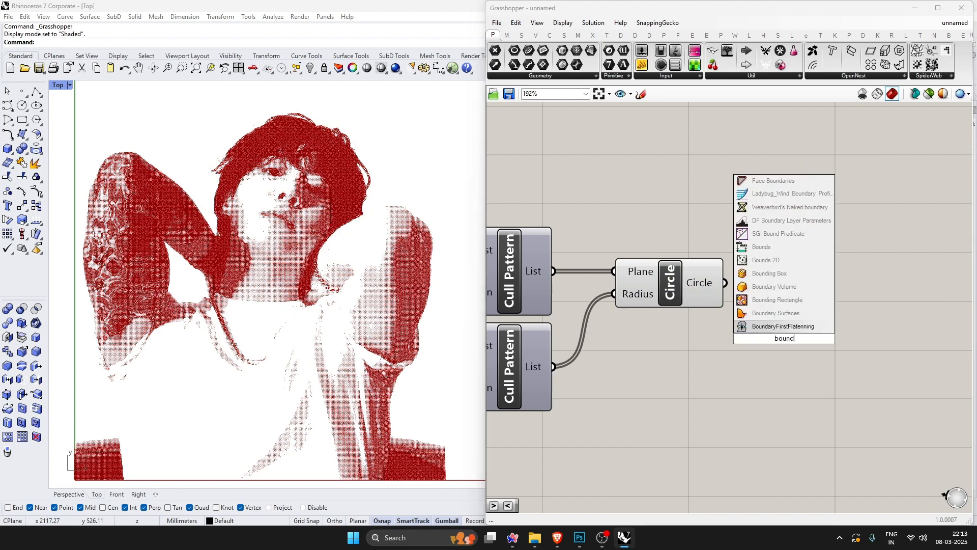
type("ary")
key("Return")
left_click_drag(724, 284, 733, 338)
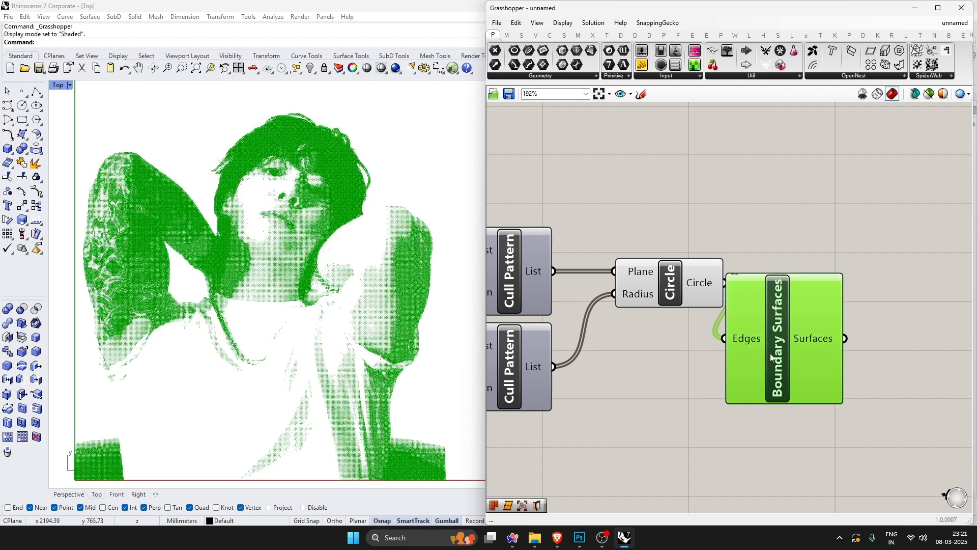
left_click_drag(775, 351, 800, 298)
left_click(749, 369)
Add a Custom Preview component beside Boundary Surfaces and connect the Surfaces output to its Geometry input.
scroll(581, 326, "down", 3)
scroll(854, 320, "up", 2)
double_click(778, 319)
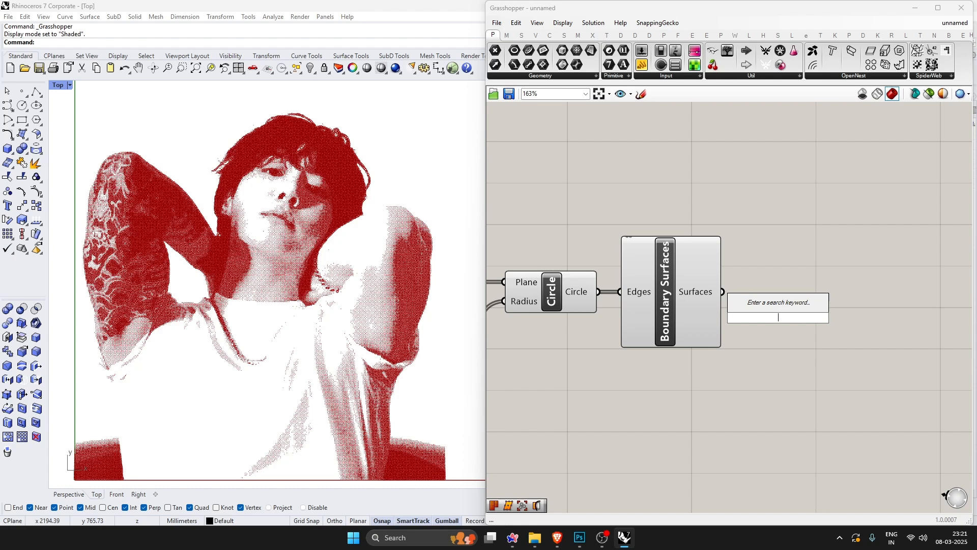
type("custom")
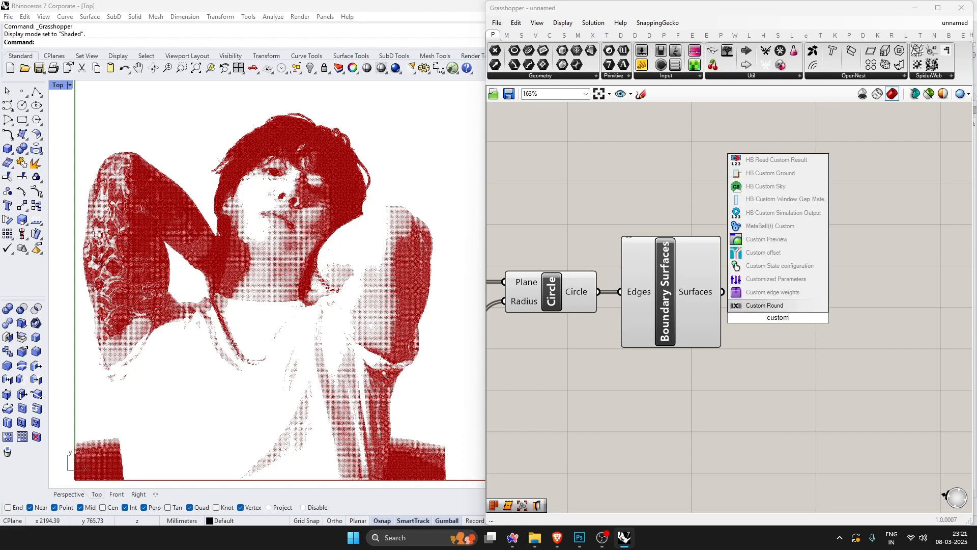
key("Up")
key("Up")
key("Up")
key("Up")
key("Up")
key("Return")
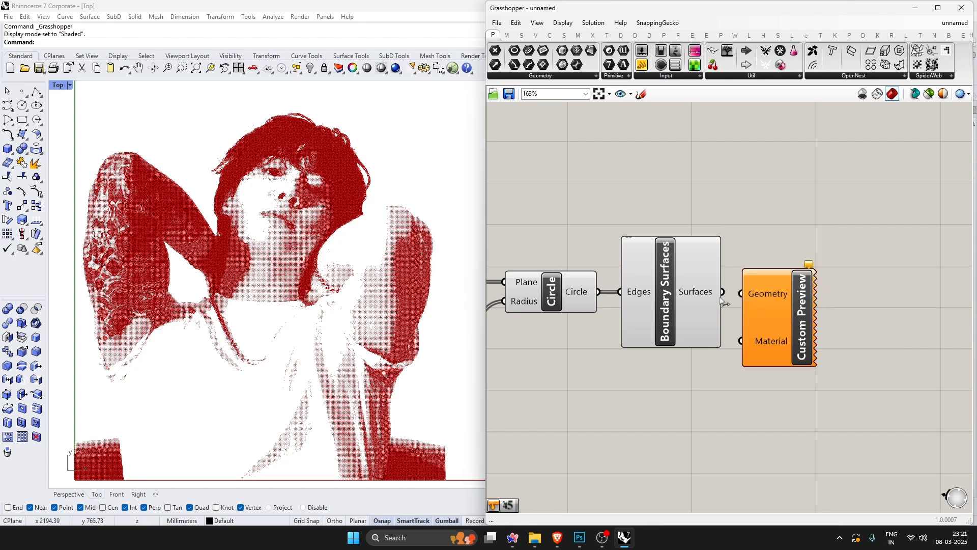
Add a Colour Swatch below Boundary Surfaces and connect it to the Custom Preview's Material input.
double_click(667, 389)
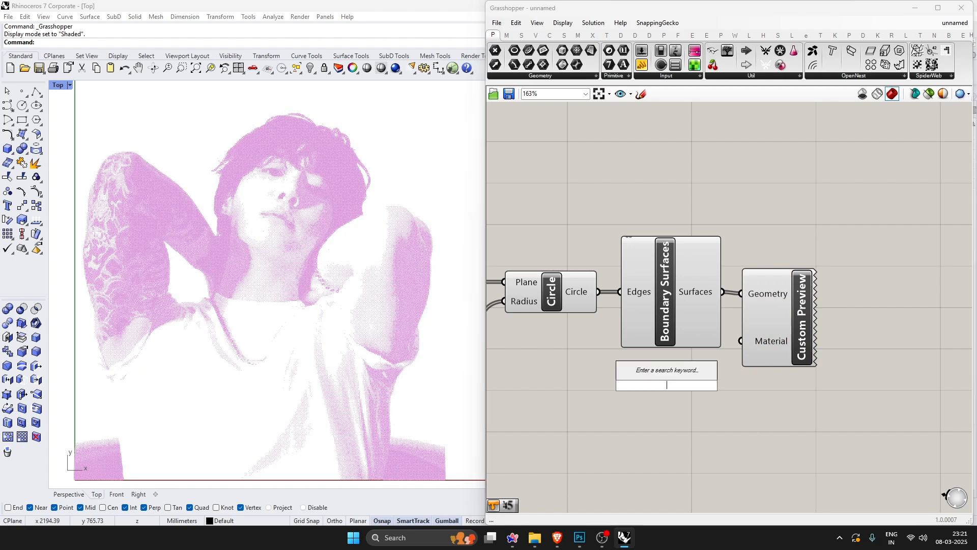
type("swat")
left_click(661, 373)
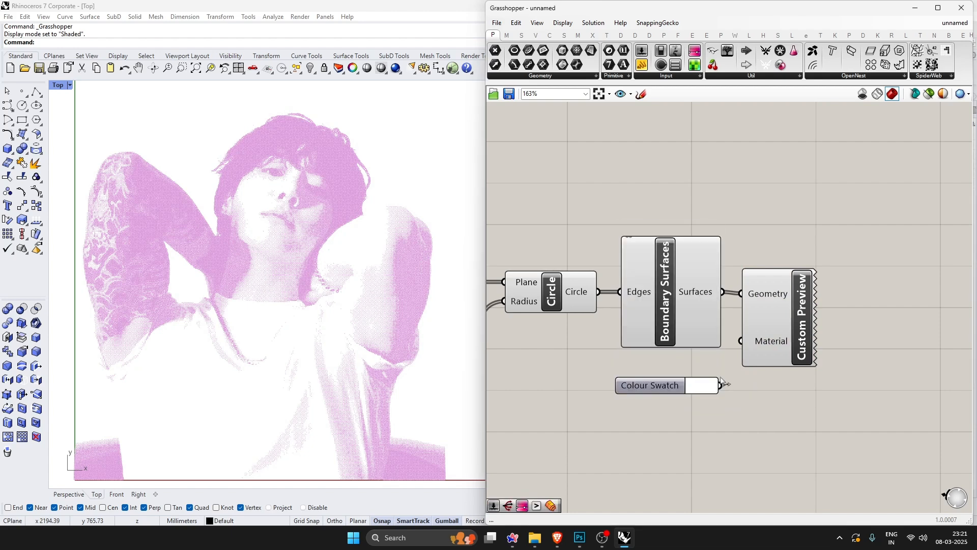
left_click_drag(719, 385, 743, 346)
Set the Colour Swatch to black.
left_click(696, 392)
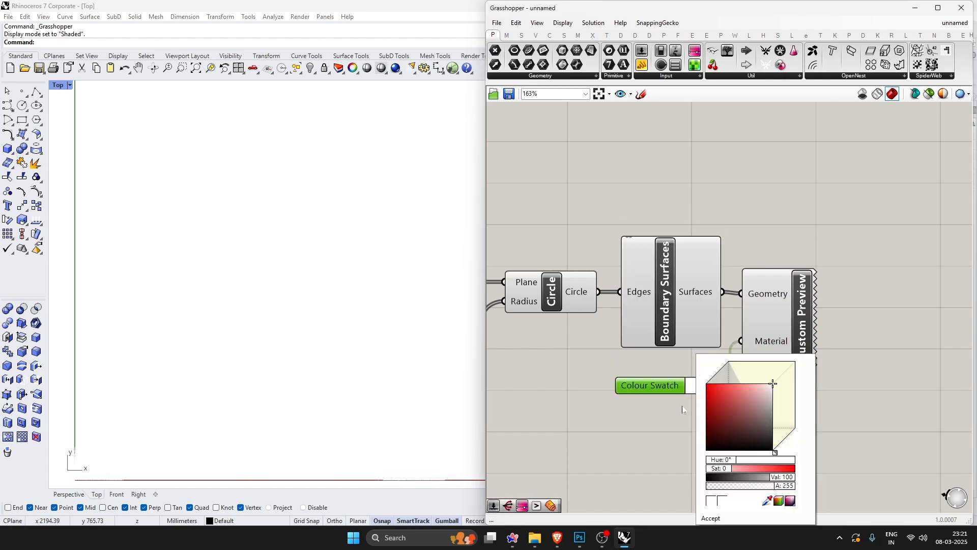
left_click_drag(709, 414, 704, 451)
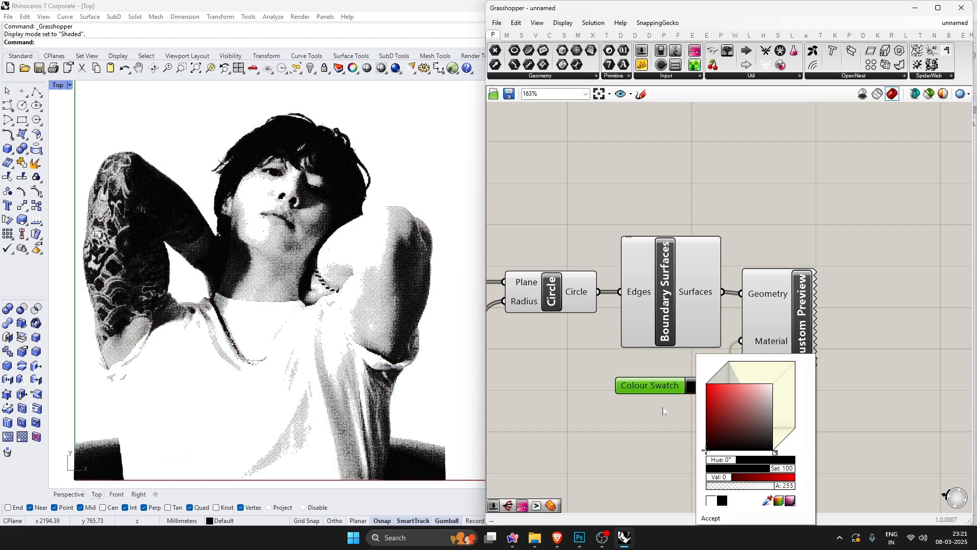
left_click(614, 426)
Turn off the preview of the Circle and Boundary Surfaces components so only Custom Preview is displayed.
left_click_drag(665, 362, 566, 282)
middle_click(559, 318)
left_click(591, 286)
left_click(651, 197)
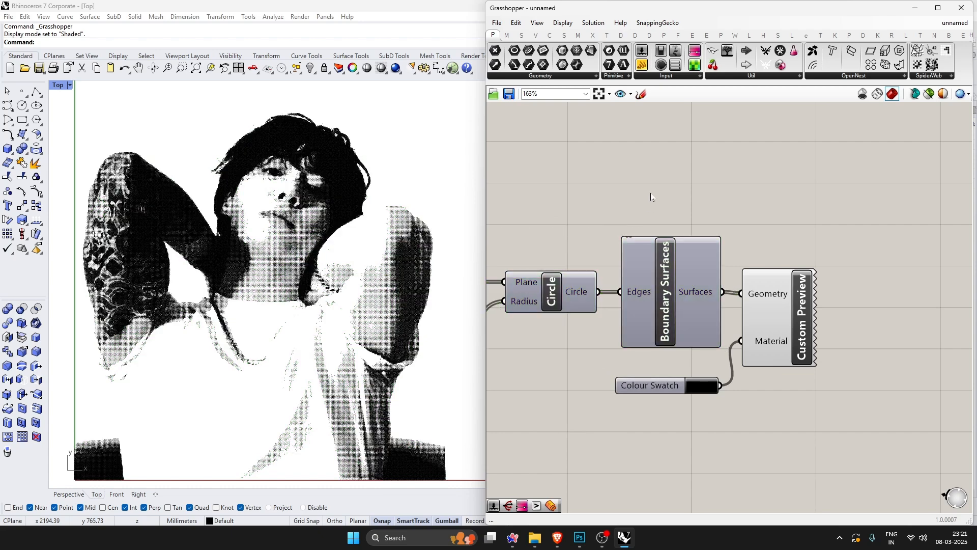
Minimize the Grasshopper window and turn off the construction-plane axes in the Top viewport's display settings.
left_click(915, 8)
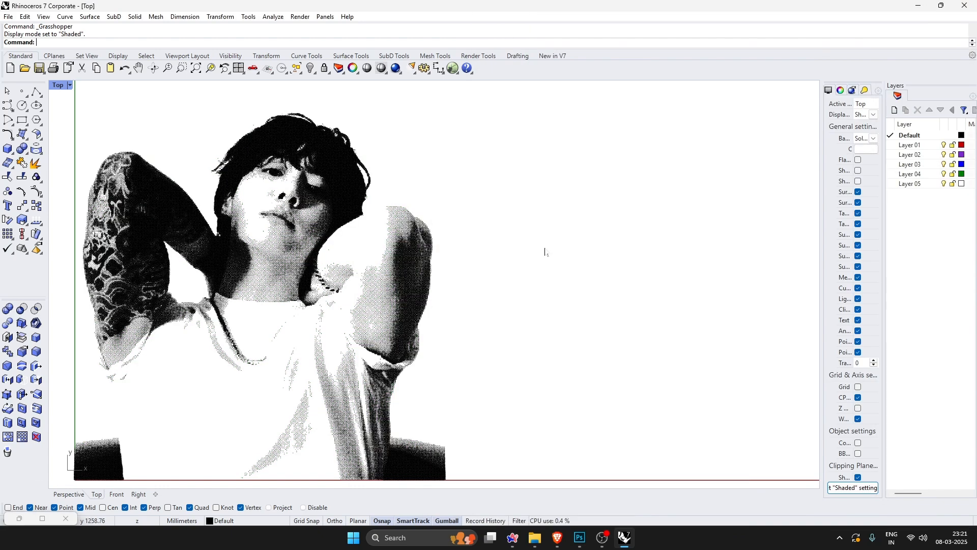
type("fu")
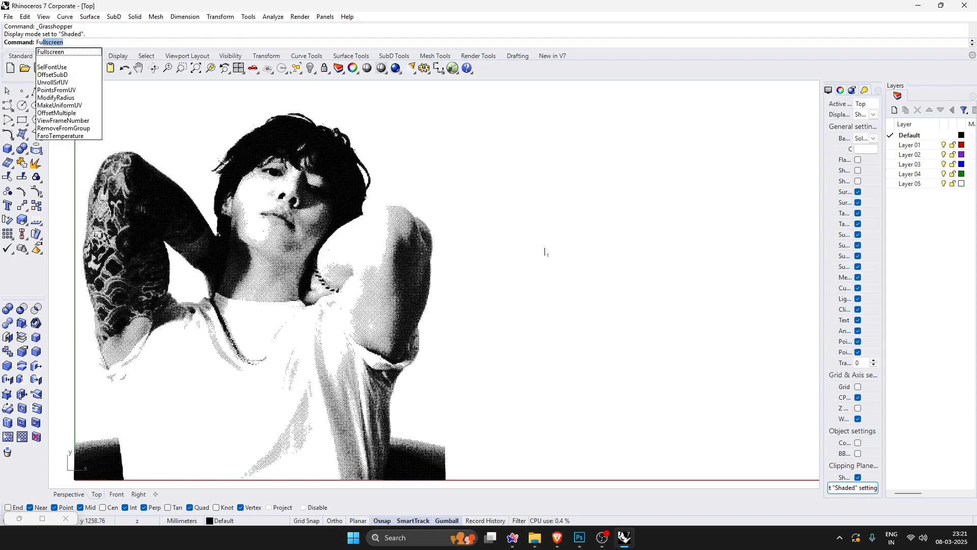
key("Escape")
left_click(857, 398)
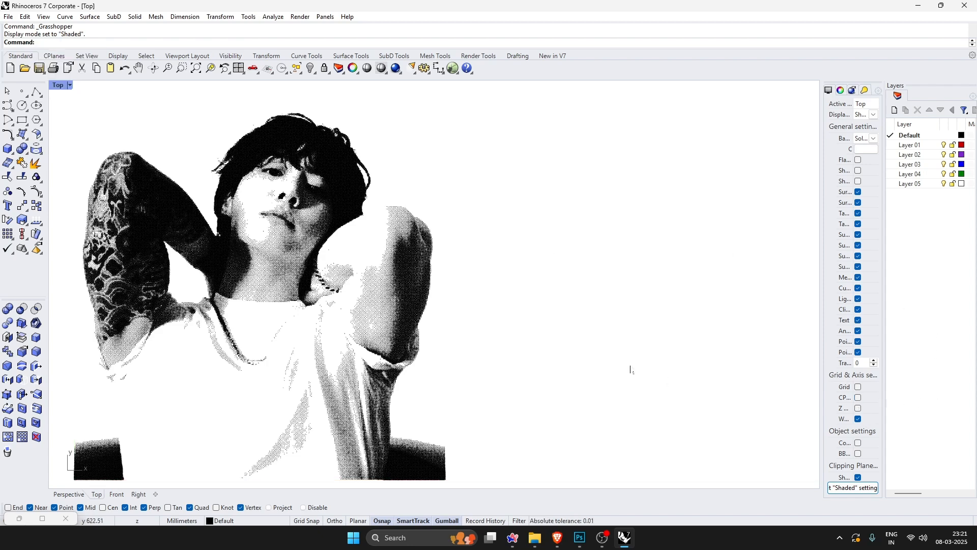
Show the Top viewport with the halftone portrait full screen using the Fullscreen command.
type("full")
key("Return")
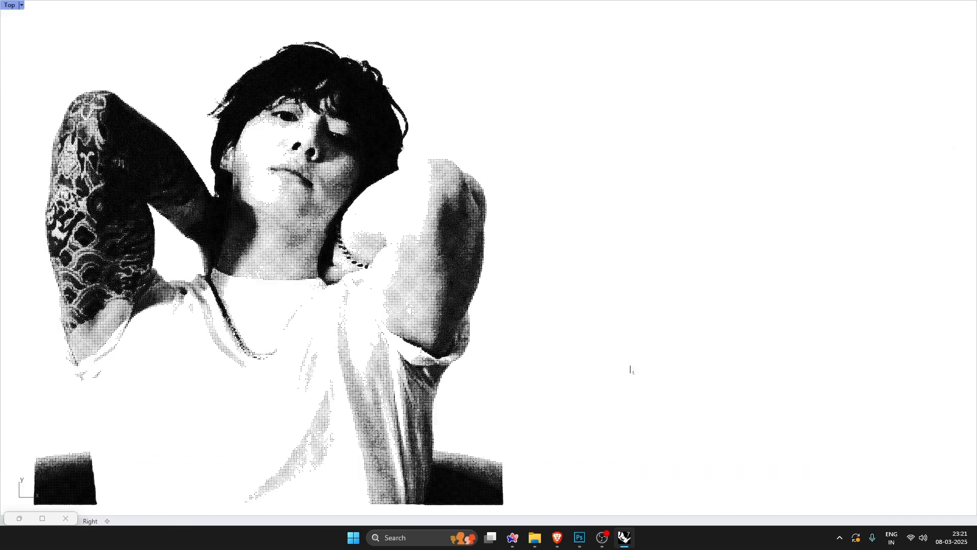
right_click_drag(652, 338, 620, 348)
Open the source image jungkook_bts from the PIC folder in the photo viewer and place it side by side with the Rhino viewport.
mouse_move(534, 537)
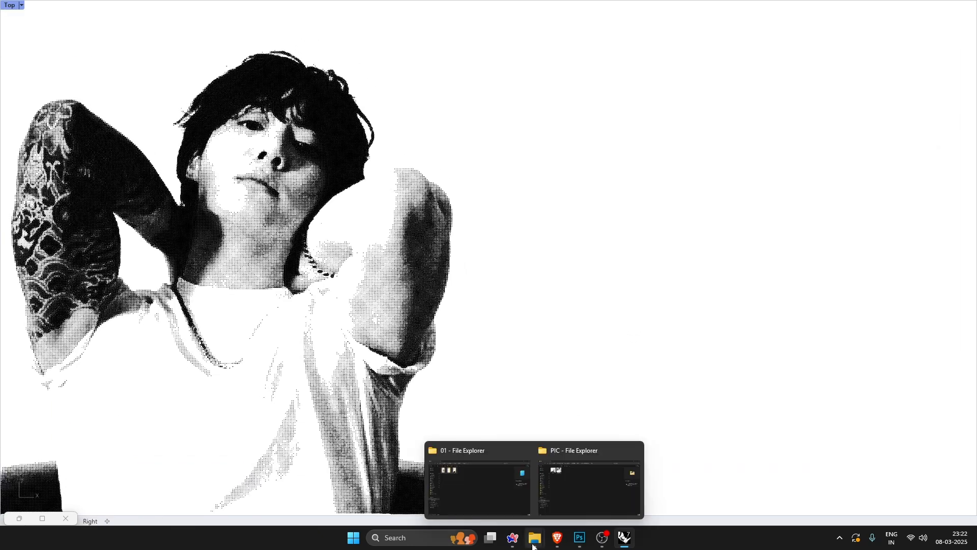
left_click(562, 511)
double_click(221, 109)
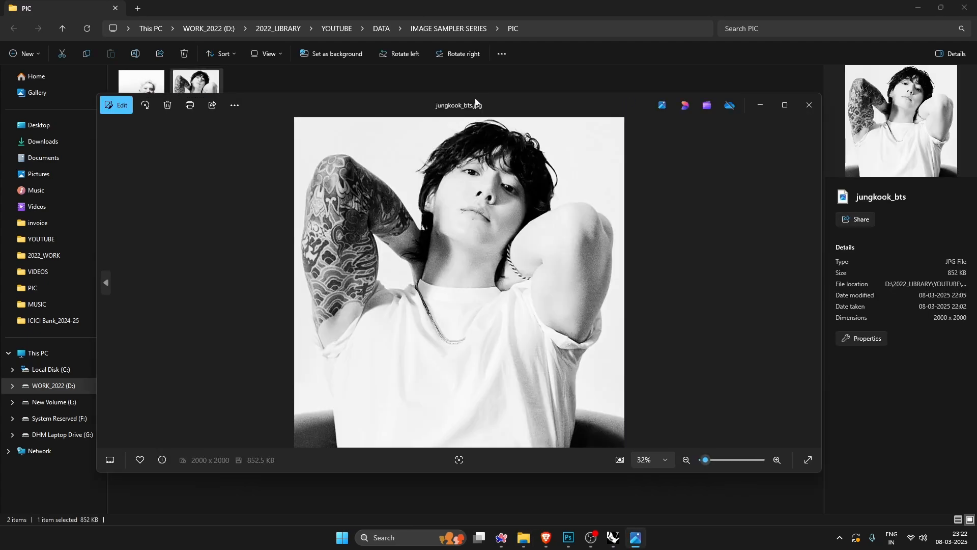
left_click_drag(476, 101, 975, 129)
double_click(803, 155)
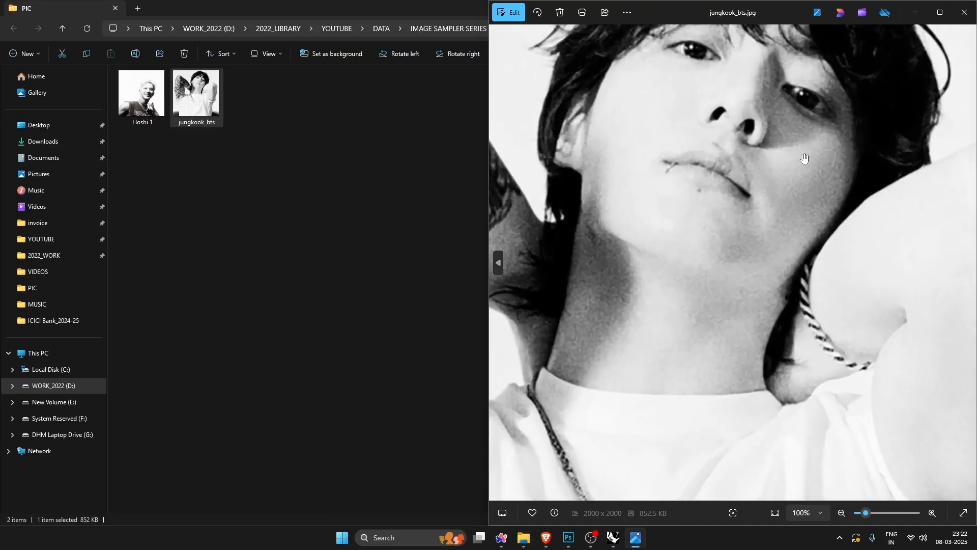
double_click(805, 159)
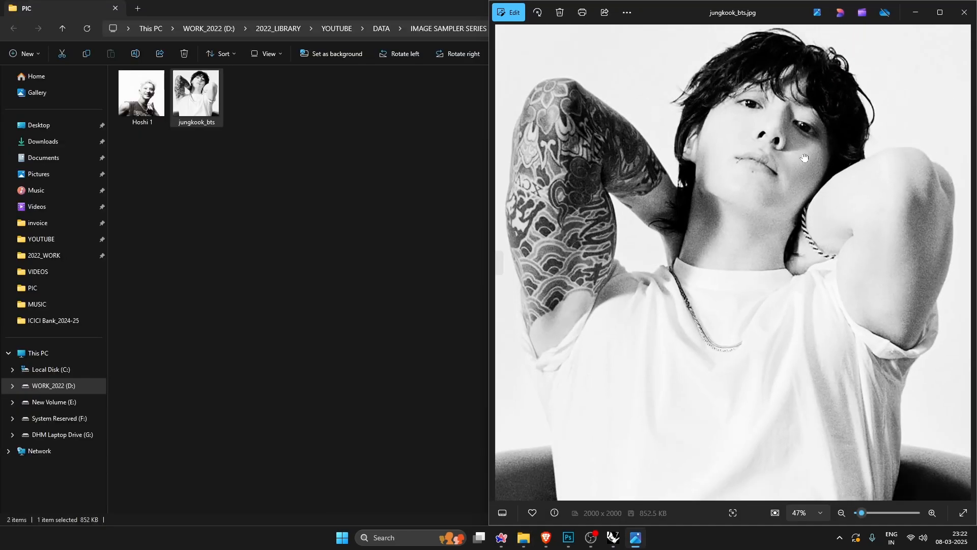
left_click(615, 538)
left_click(634, 540)
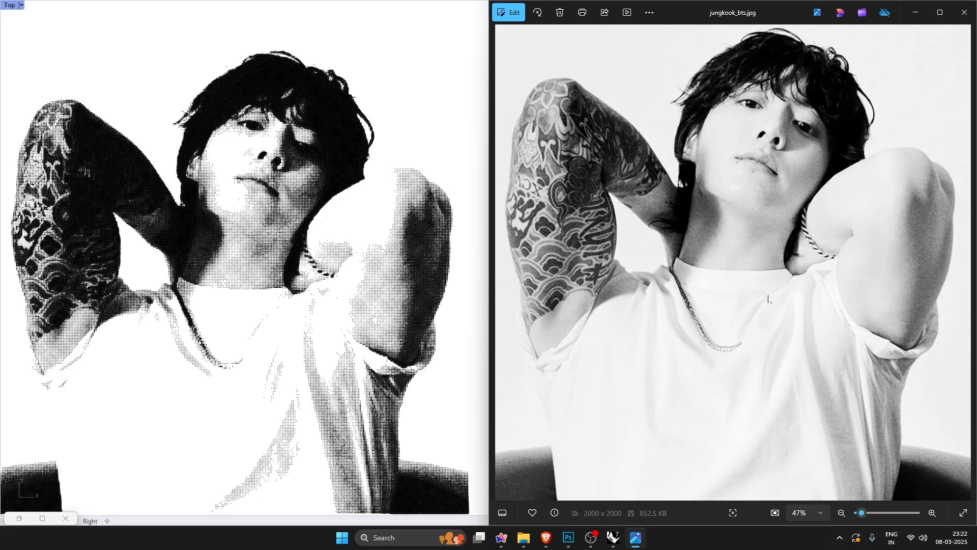
Widen the photo viewer window and compare the original photo with the halftone portrait.
scroll(769, 299, "up", 2)
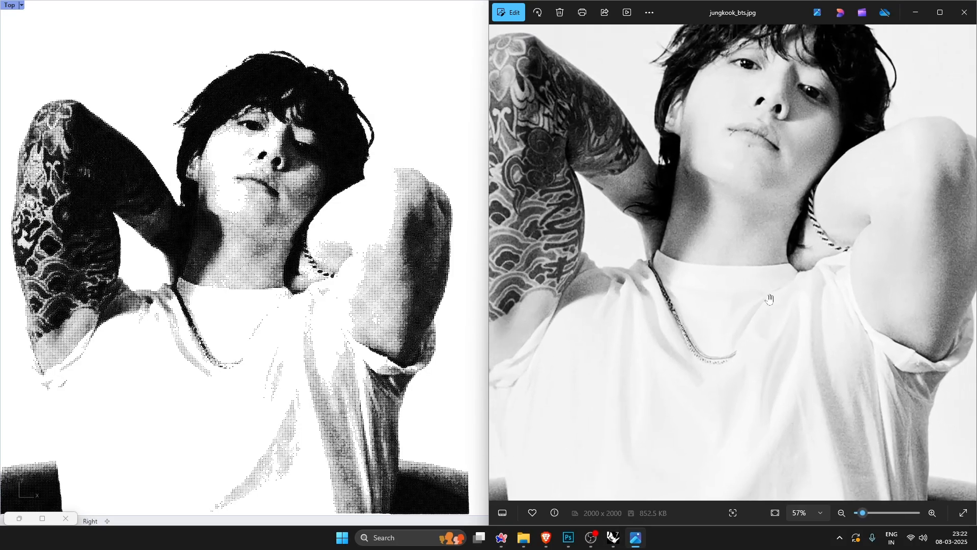
scroll(770, 299, "down", 2)
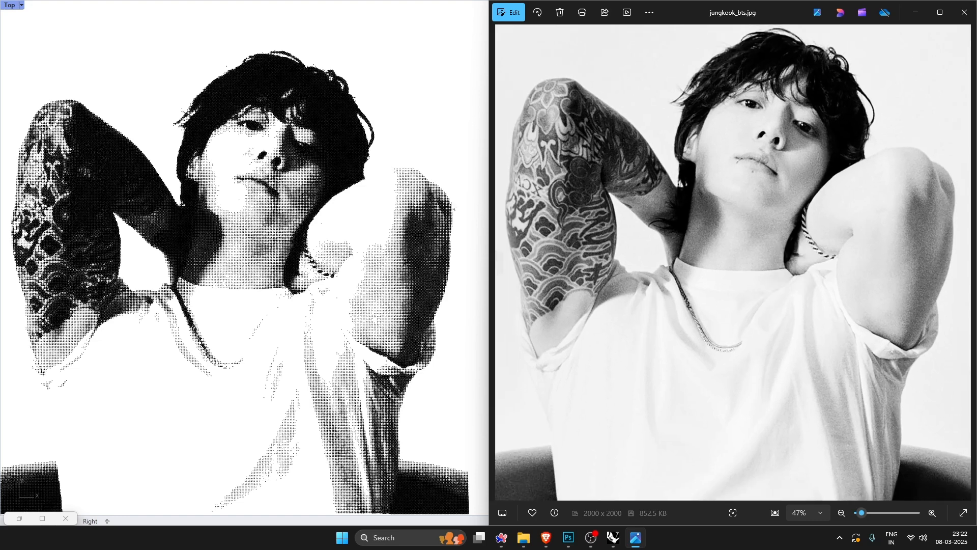
left_click_drag(490, 206, 462, 206)
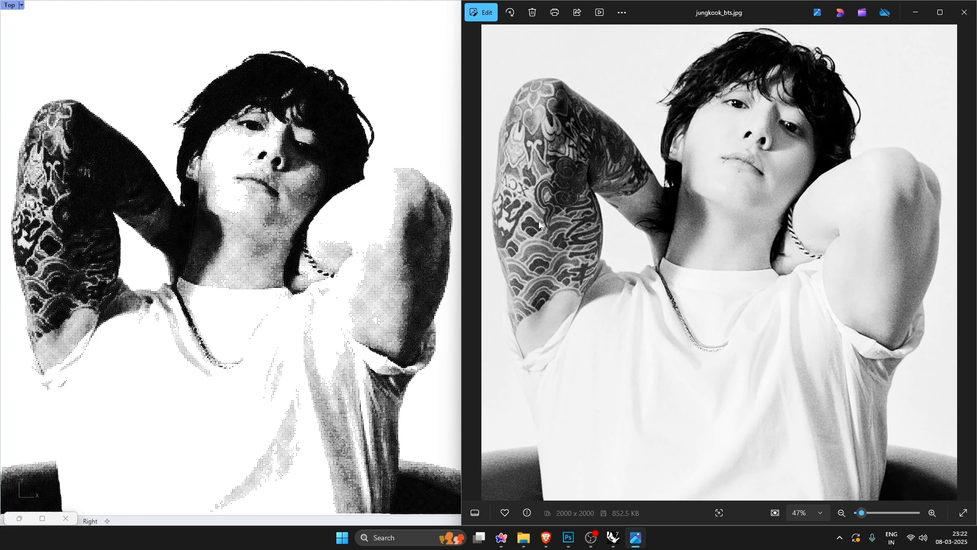
scroll(669, 226, "up", 2)
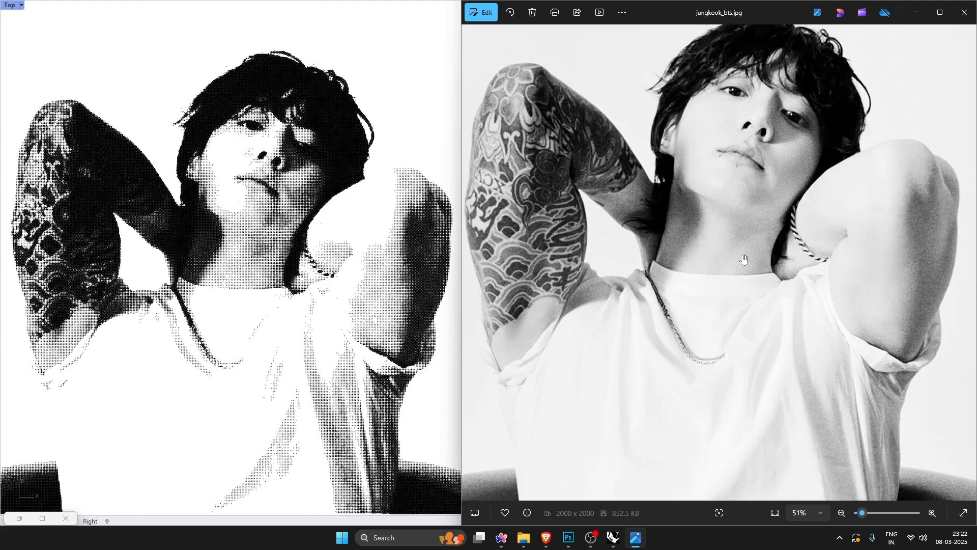
left_click_drag(751, 224, 752, 251)
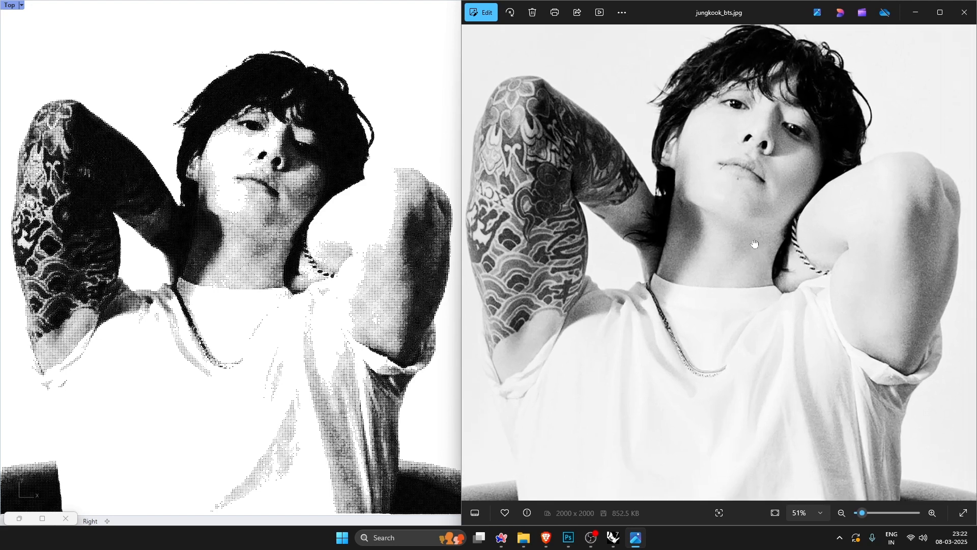
scroll(738, 265, "down", 2)
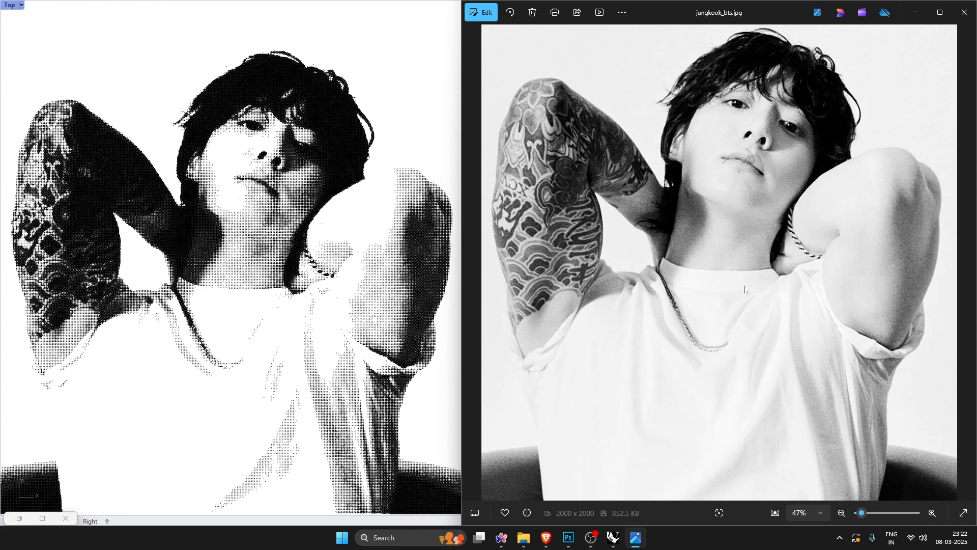